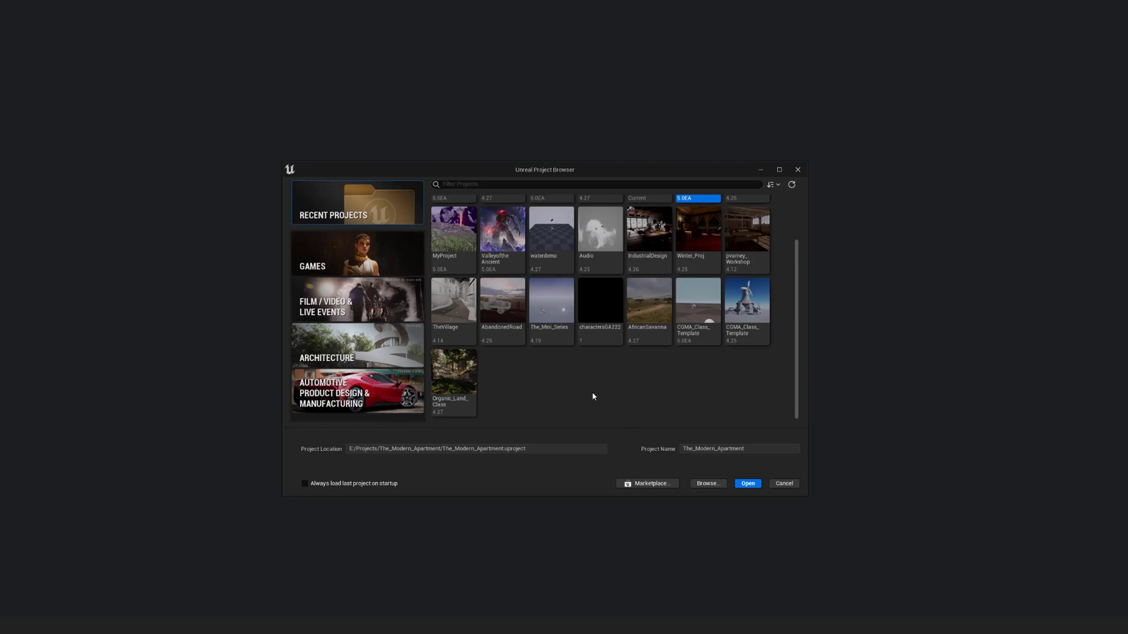
# Open TheVillage.uproject from the Favelas-UE5\TheVillage folder in Projects and convert the project in place.
pyautogui.click(694, 485)
pyautogui.click(430, 183)
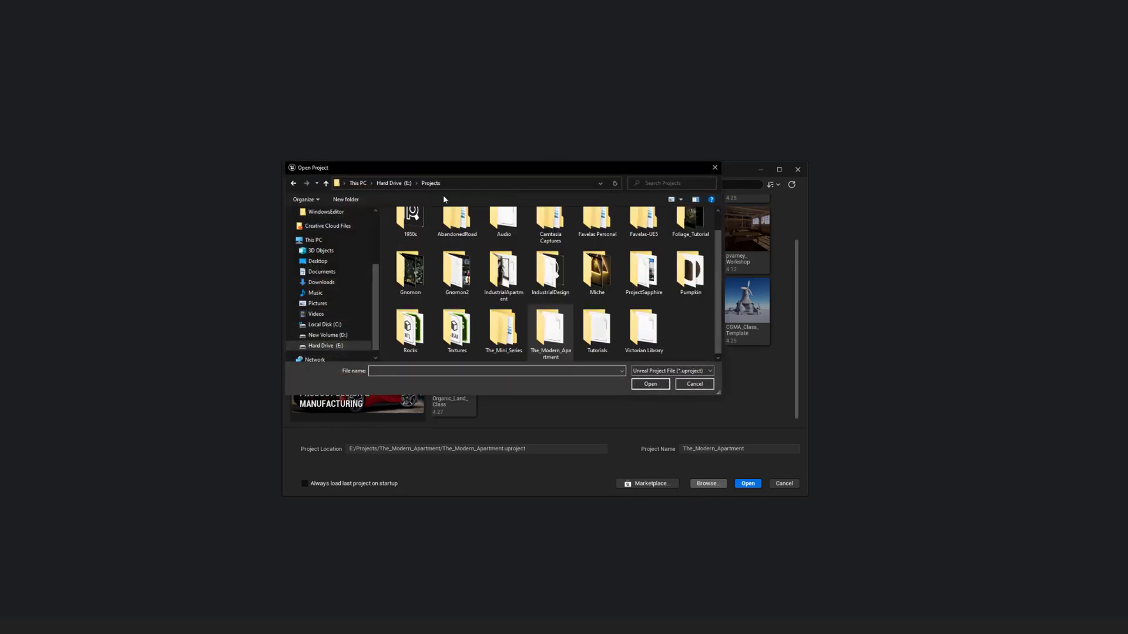
pyautogui.doubleClick(640, 243)
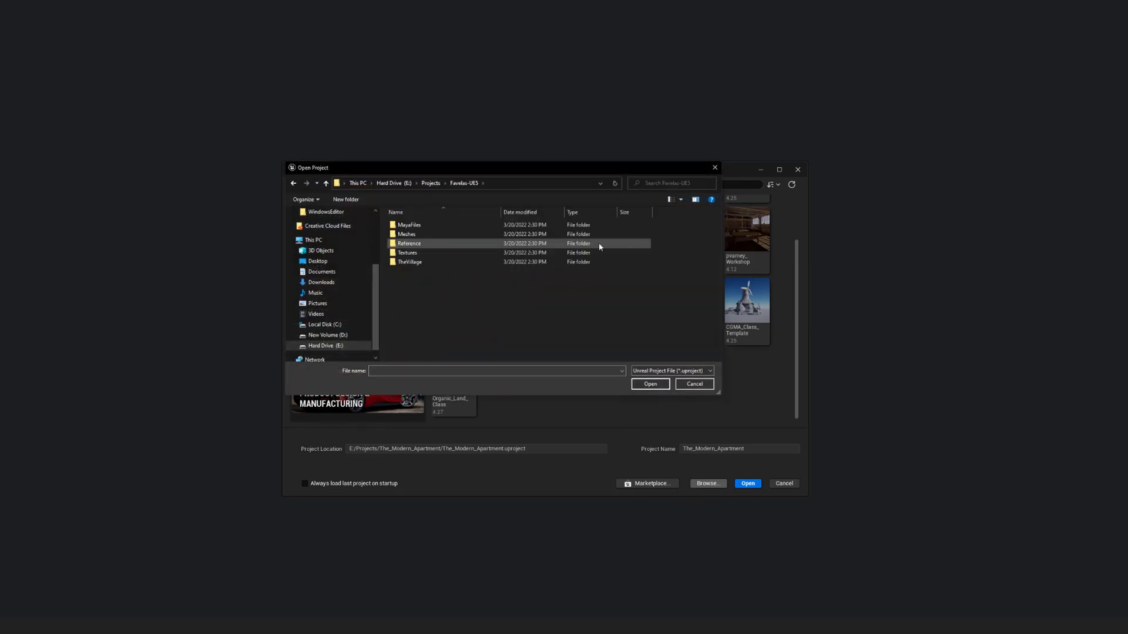
pyautogui.doubleClick(455, 263)
pyautogui.click(435, 272)
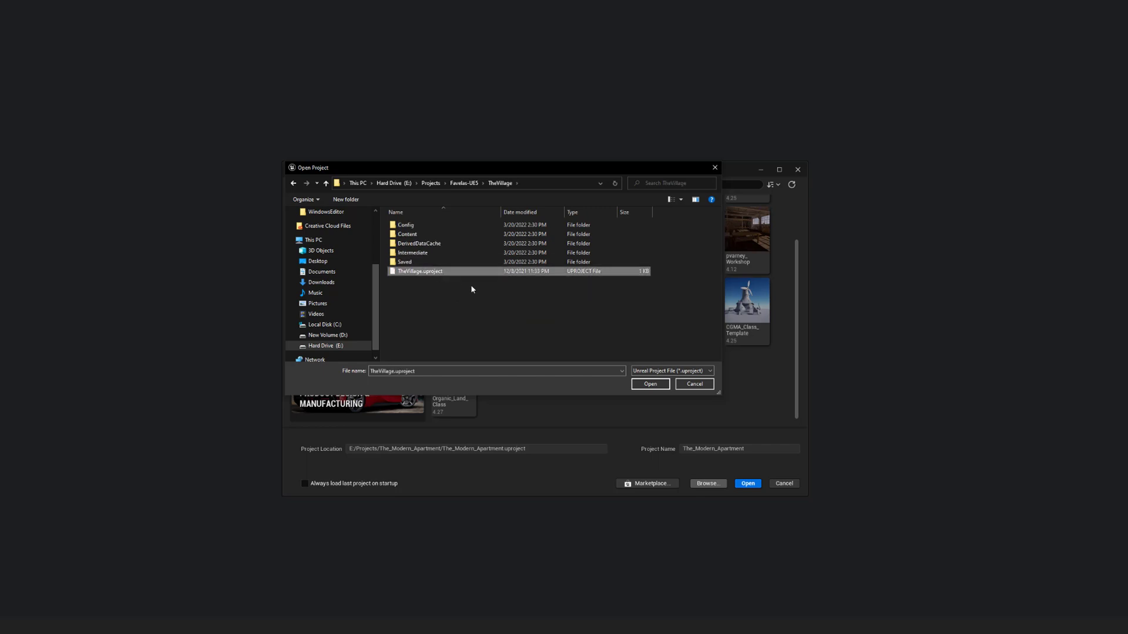
pyautogui.click(653, 383)
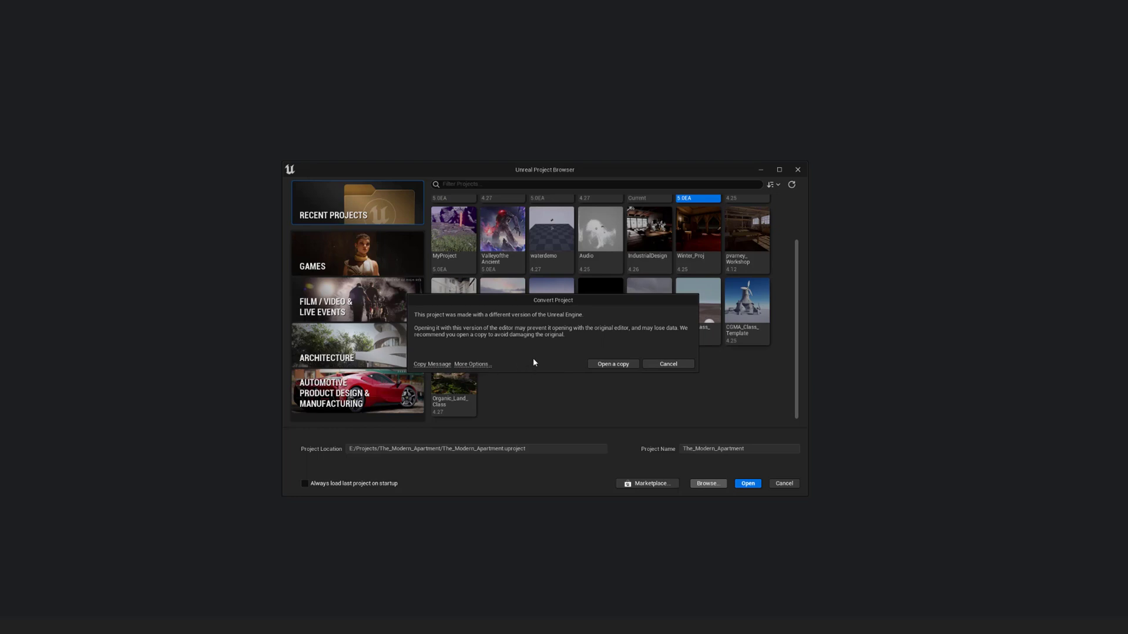
pyautogui.click(472, 364)
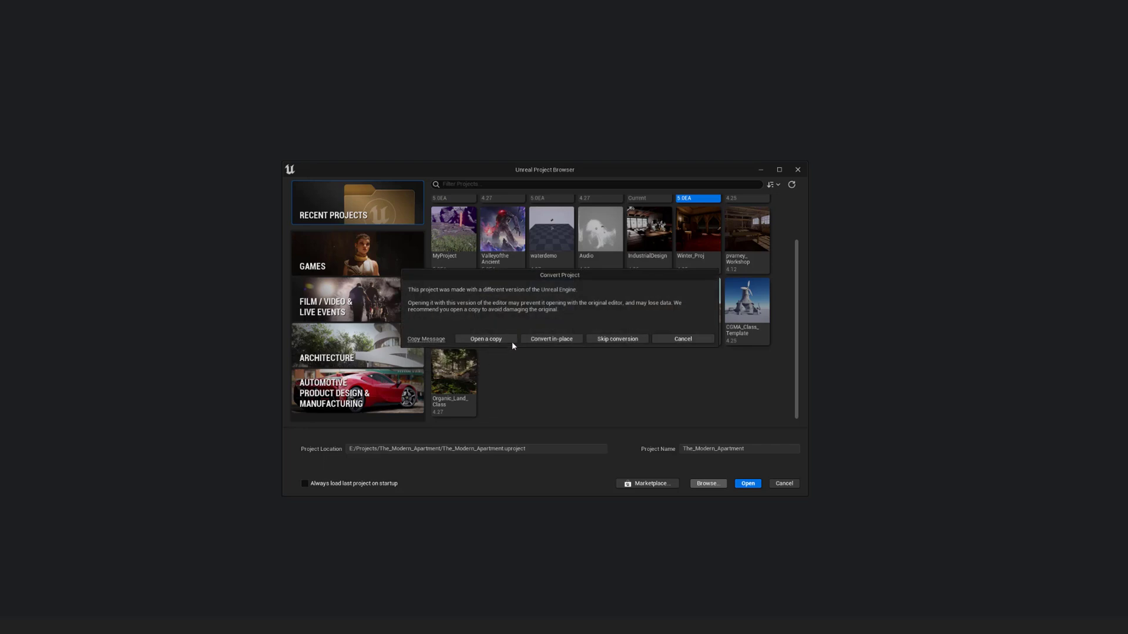
pyautogui.click(553, 339)
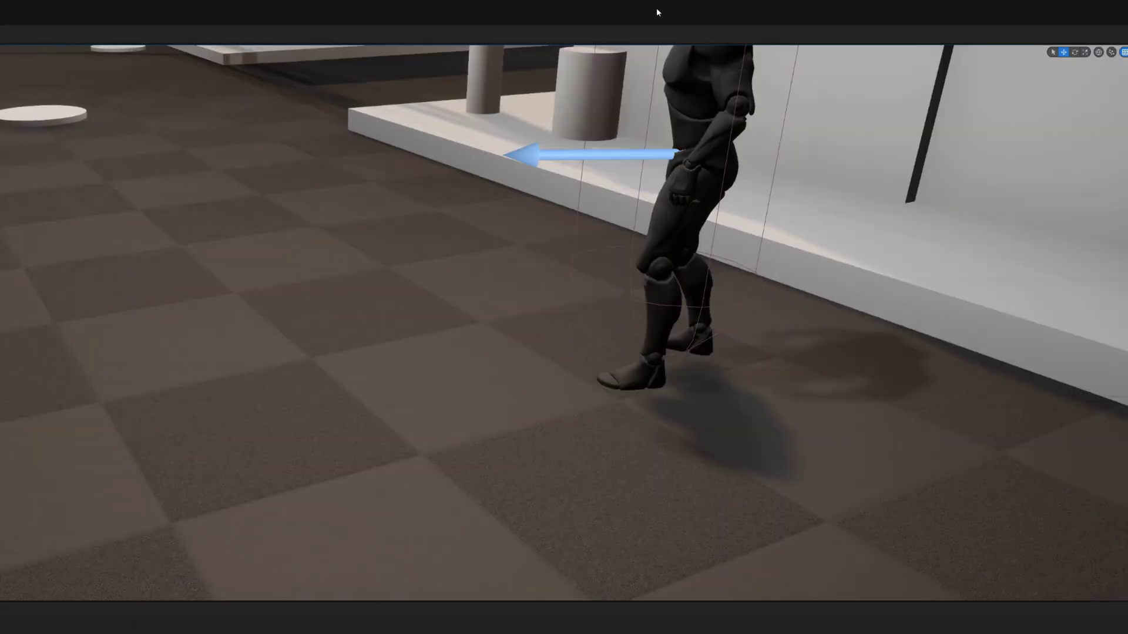
# Shrink the oversized editor window into the upper corner and resize it to fill the screen.
pyautogui.moveTo(657, 8); pyautogui.dragTo(285, 17)
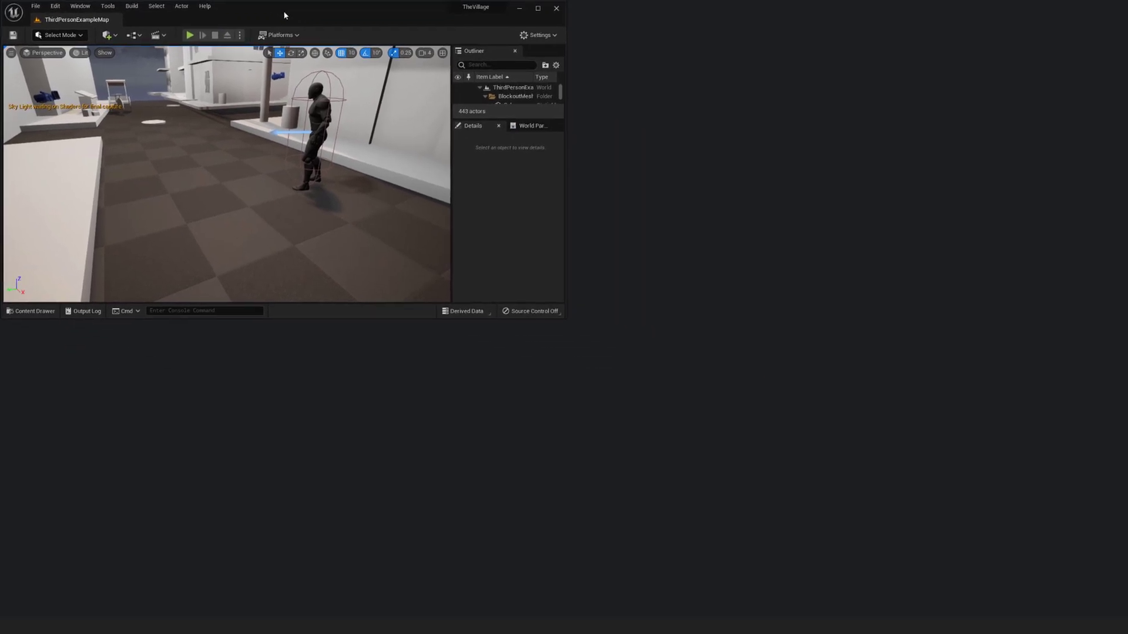
pyautogui.moveTo(565, 319); pyautogui.dragTo(1126, 614)
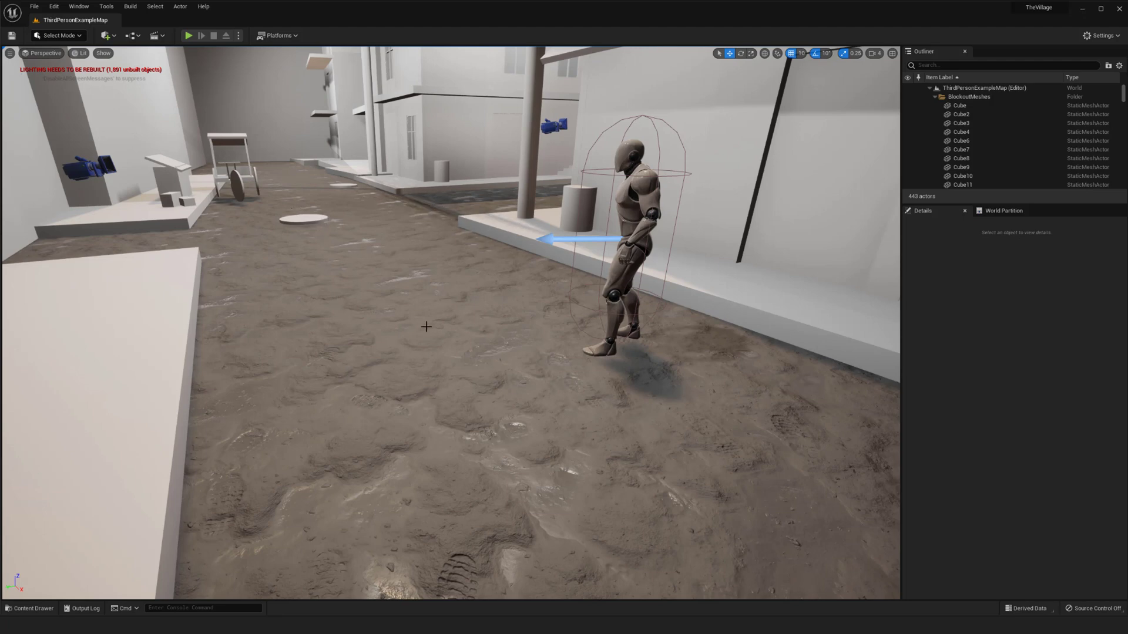
# Examine the blockout village scene, including the corner building, the winding street, the stairs and the overhead cables.
pyautogui.moveTo(395, 320); pyautogui.dragTo(138, 323, button='right')
pyautogui.moveTo(323, 318); pyautogui.dragTo(490, 352, button='right')
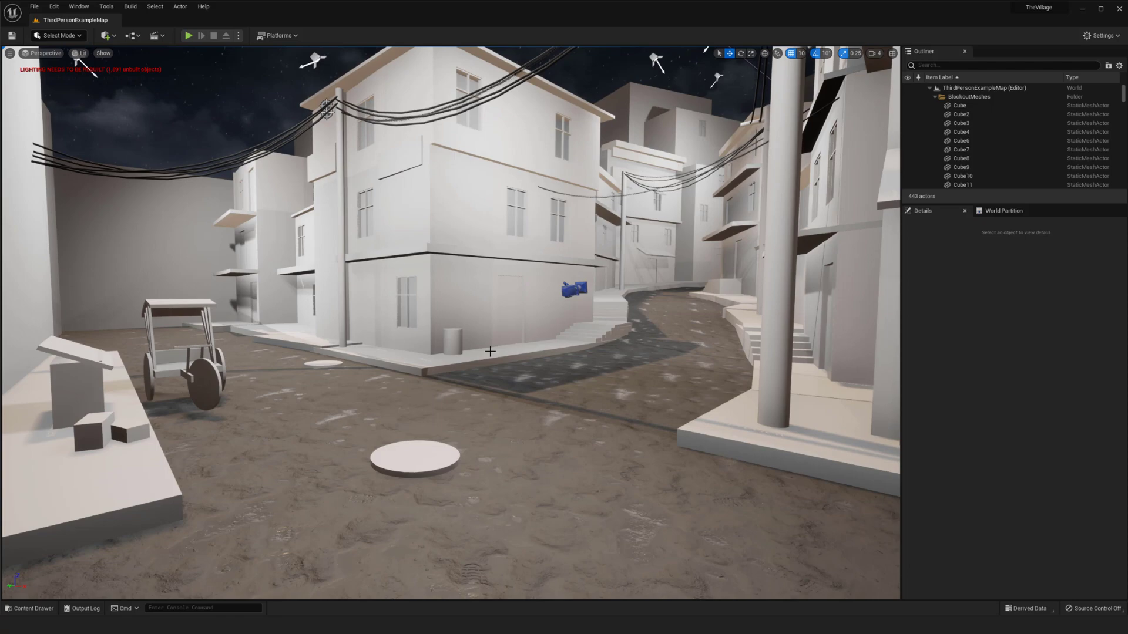
pyautogui.moveTo(501, 423)
pyautogui.mouseDown(button='right')
pyautogui.moveTo(527, 426)
pyautogui.moveTo(523, 411)
pyautogui.moveTo(507, 420)
pyautogui.moveTo(469, 395)
pyautogui.moveTo(493, 411)
pyautogui.mouseUp(button='right')
pyautogui.moveTo(483, 349); pyautogui.dragTo(481, 349, button='right')
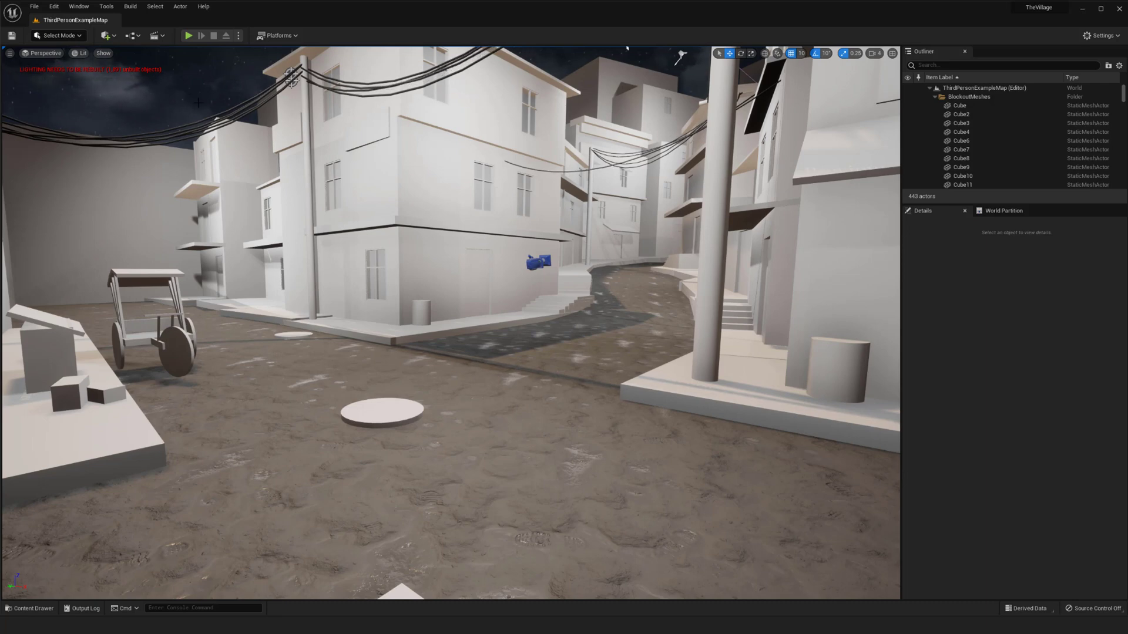
pyautogui.press('w')
pyautogui.press('a')
pyautogui.moveTo(468, 349); pyautogui.dragTo(472, 204, button='right')
pyautogui.press('d')
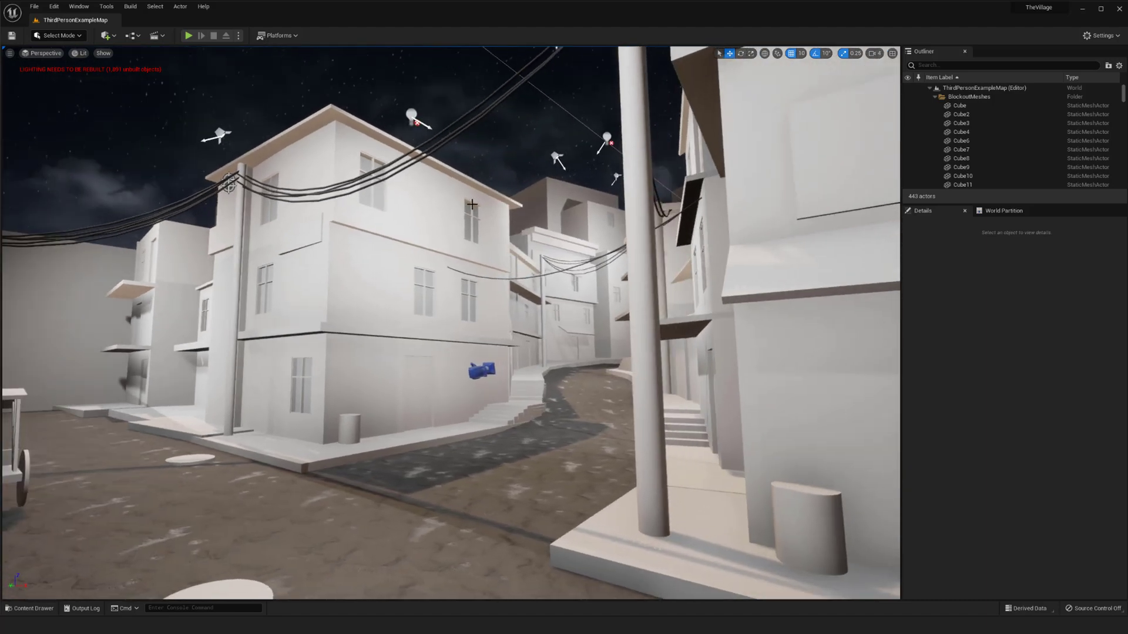
pyautogui.press('a')
pyautogui.moveTo(501, 274); pyautogui.dragTo(537, 318, button='right')
pyautogui.moveTo(462, 177); pyautogui.dragTo(517, 290, button='right')
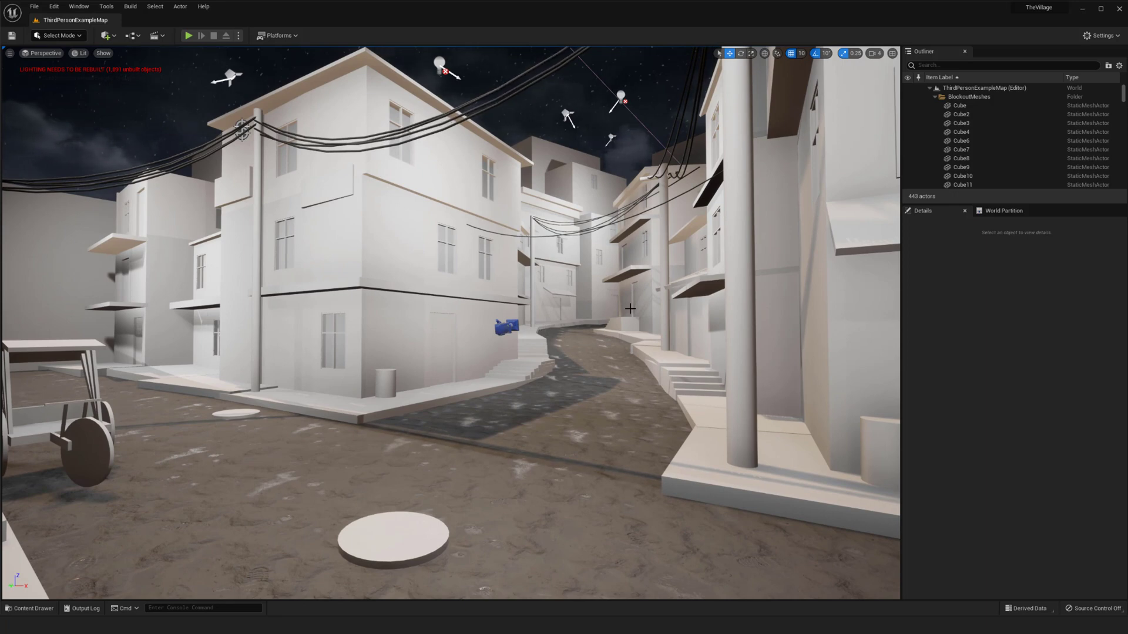
pyautogui.moveTo(562, 344); pyautogui.dragTo(545, 404, button='right')
pyautogui.scroll(-3, 546, 387)
pyautogui.rightClick(547, 385)
pyautogui.click(536, 382)
pyautogui.press('g')
pyautogui.press('g')
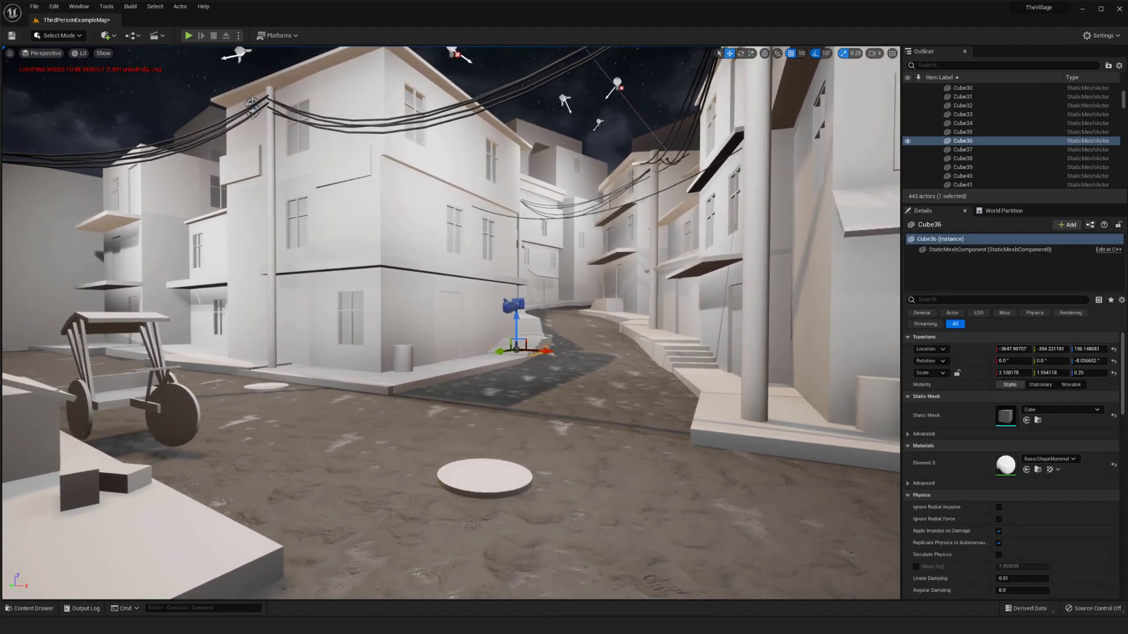
# Open the Rendering page of the engine section in Project Settings.
pyautogui.click(53, 7)
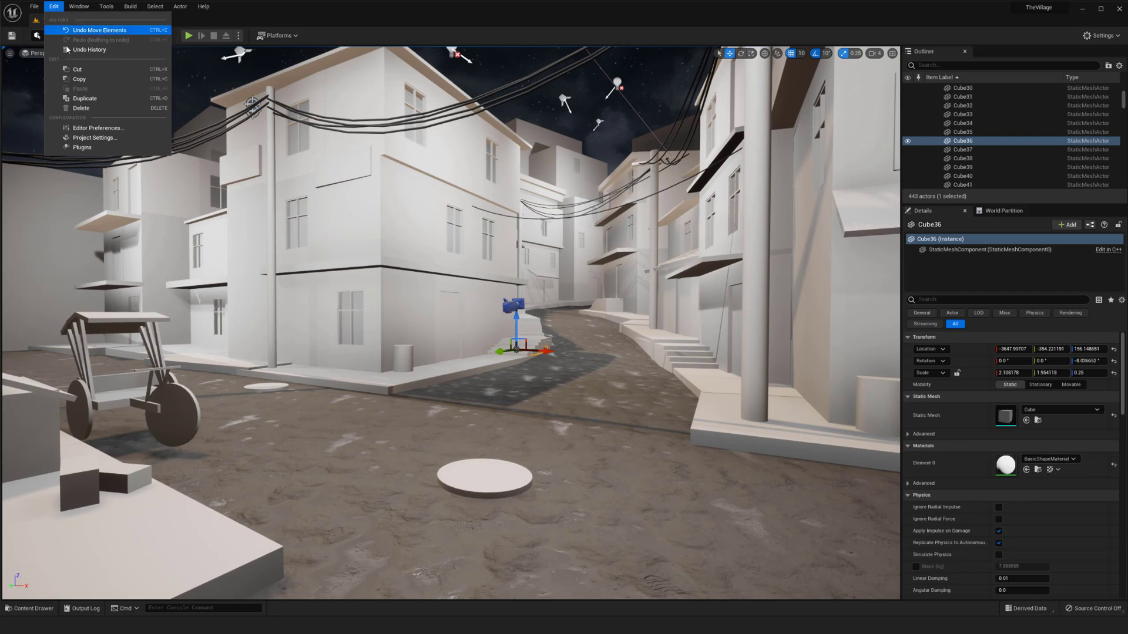
pyautogui.click(96, 139)
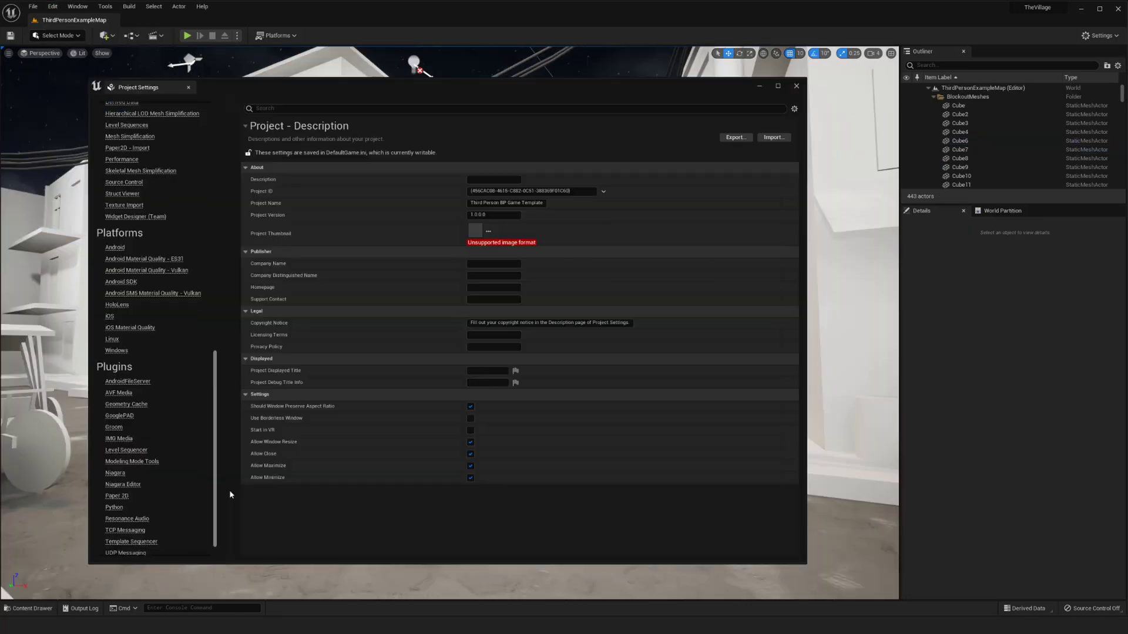
pyautogui.scroll(2, 224, 473)
pyautogui.scroll(5, 223, 471)
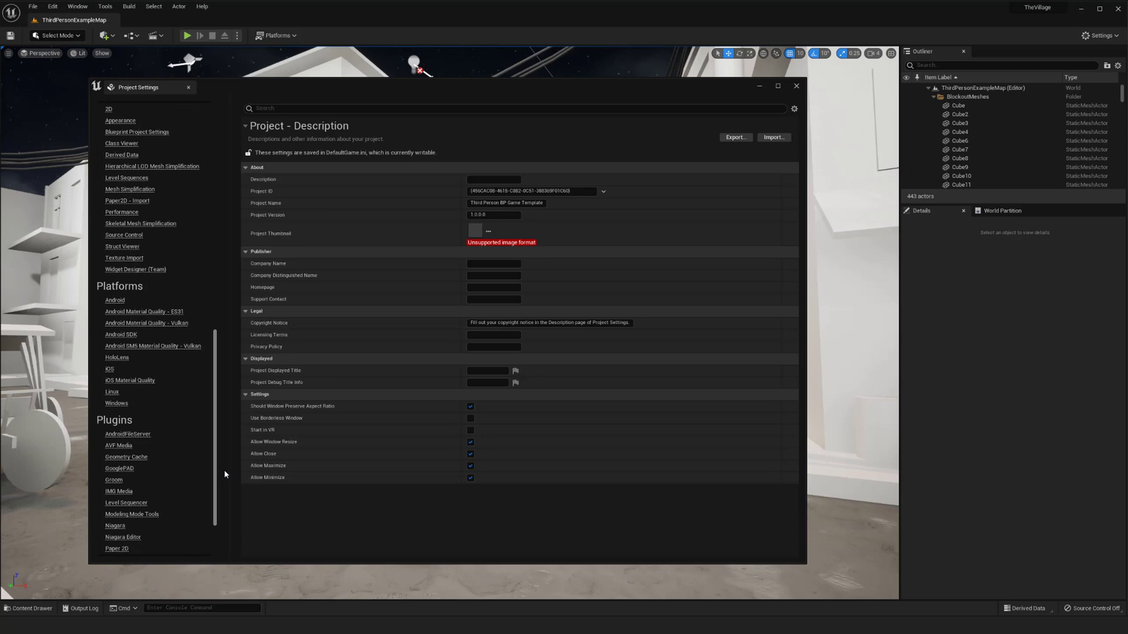
pyautogui.scroll(3, 222, 380)
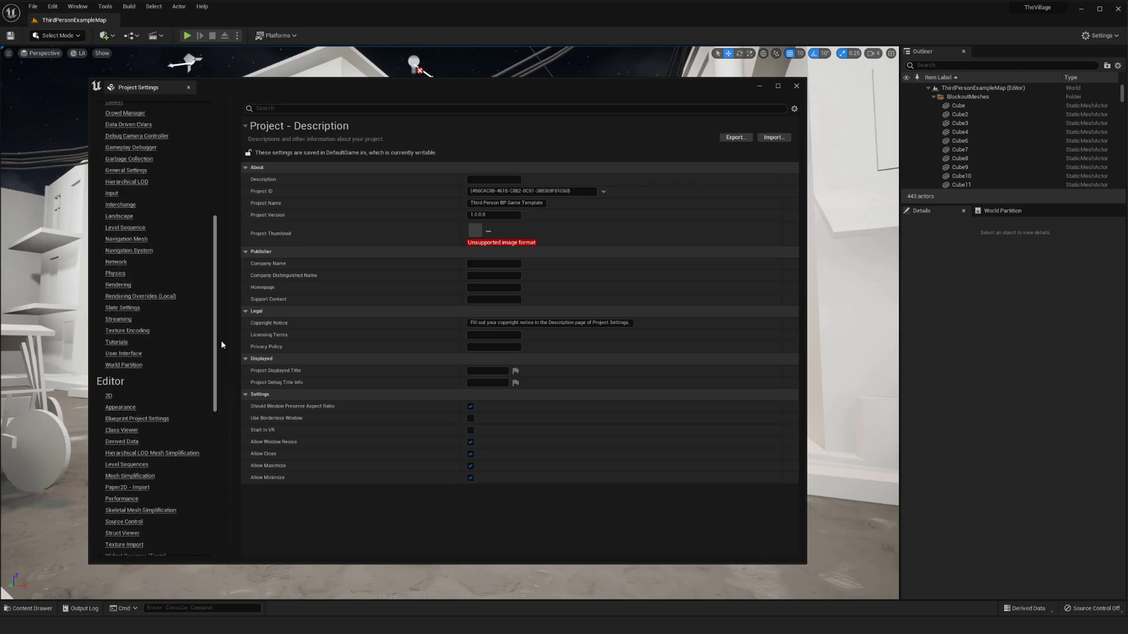
pyautogui.click(120, 333)
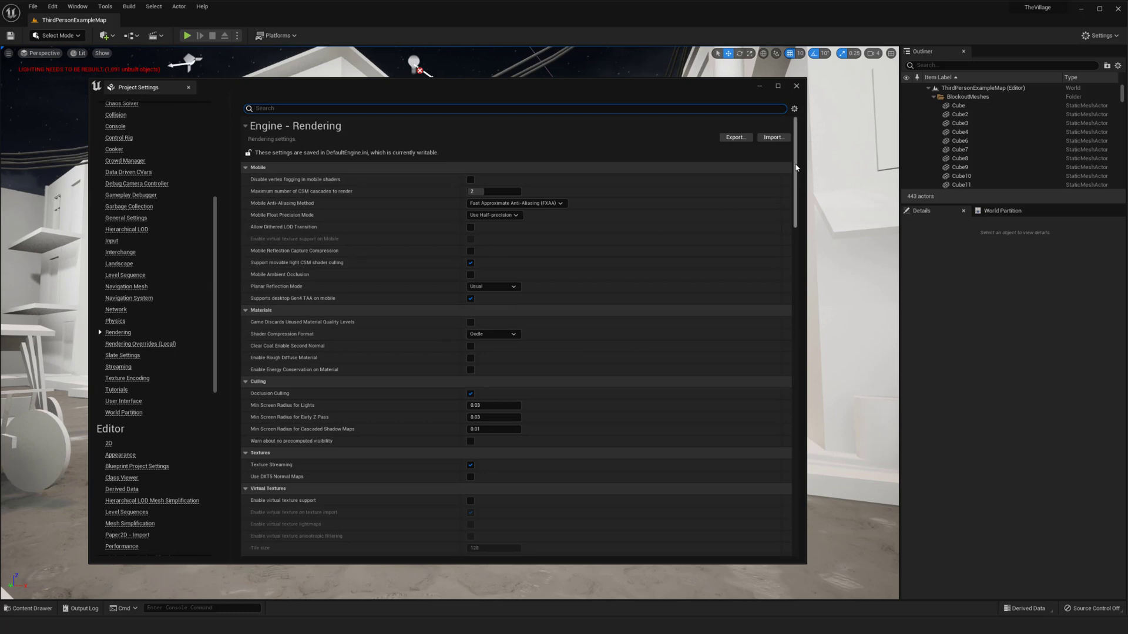
# Set both the Dynamic Global Illumination Method and the Reflection Method to Lumen.
pyautogui.scroll(-4, 794, 184)
pyautogui.moveTo(798, 184); pyautogui.dragTo(795, 261)
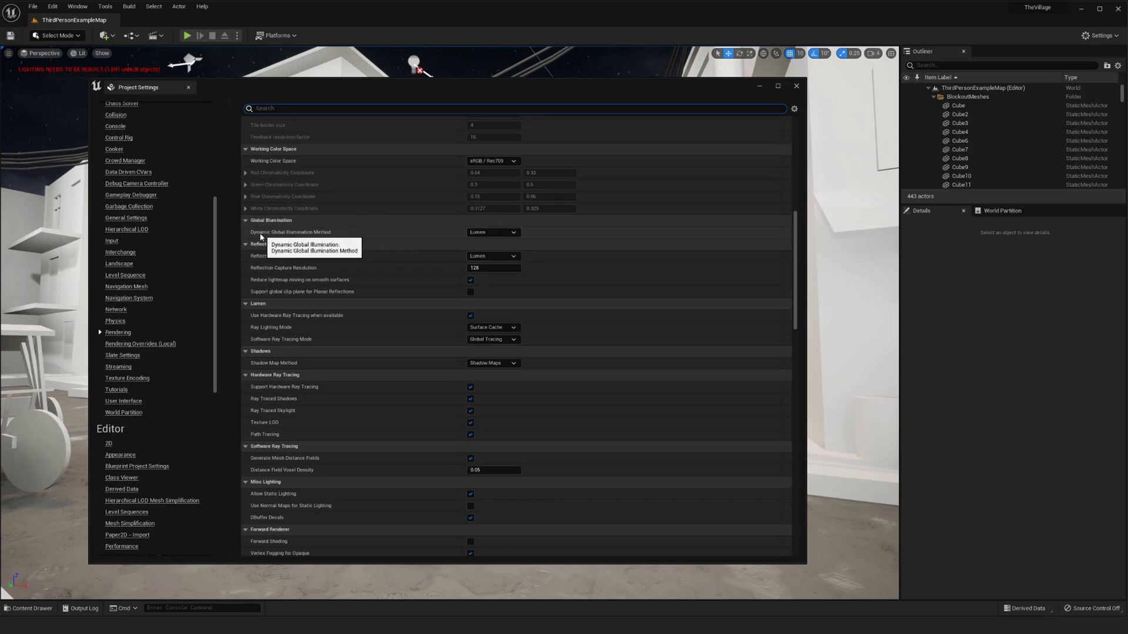
pyautogui.click(478, 236)
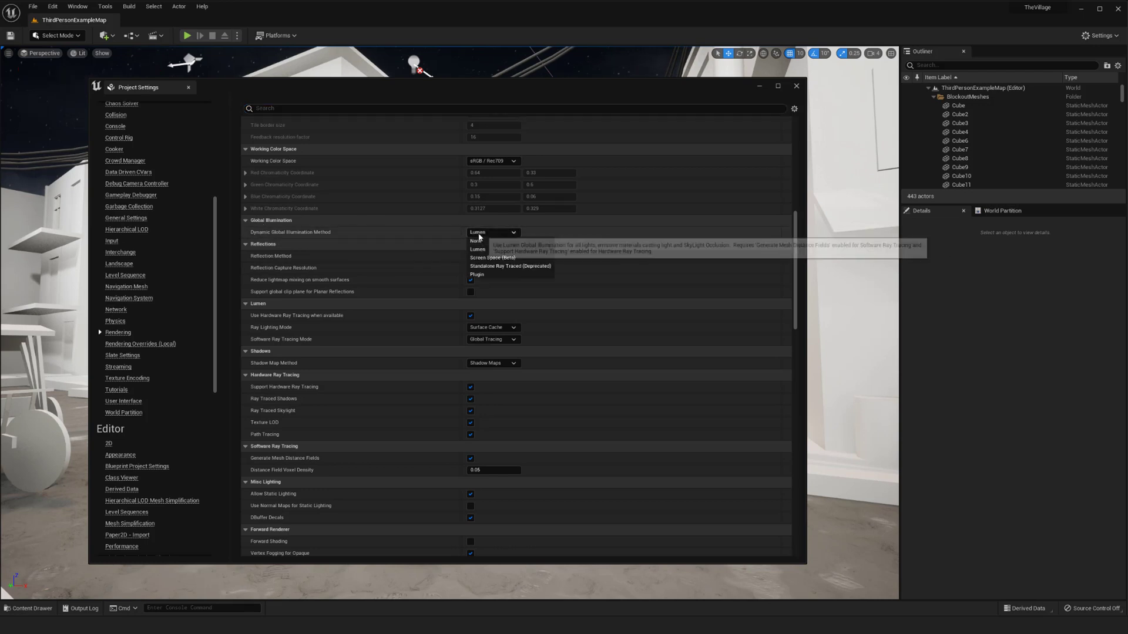
pyautogui.click(478, 235)
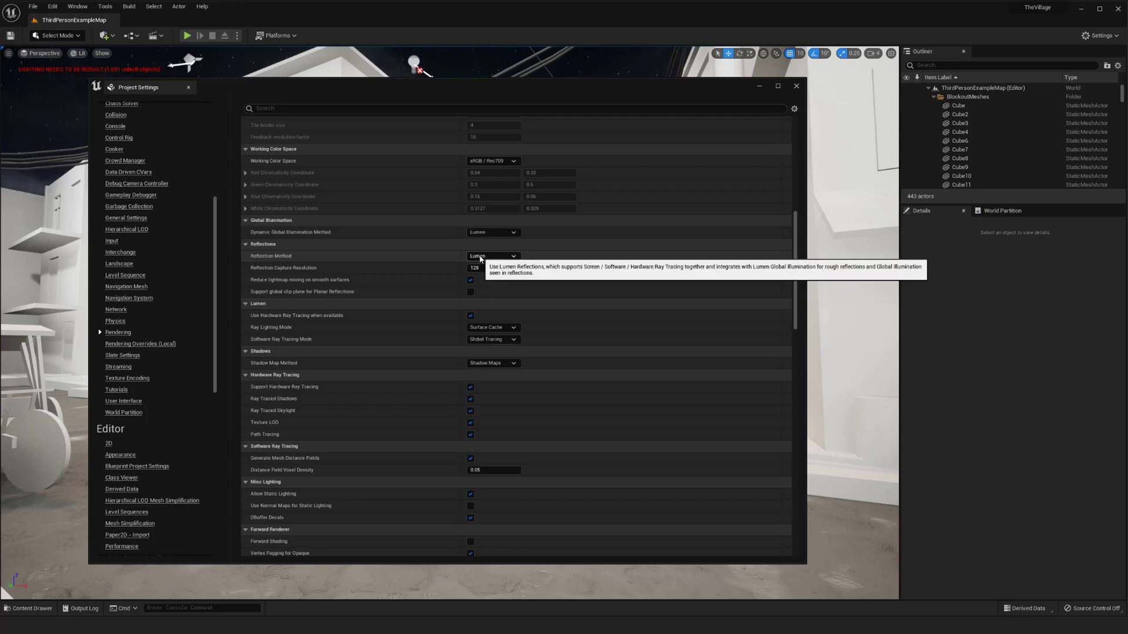
pyautogui.click(480, 257)
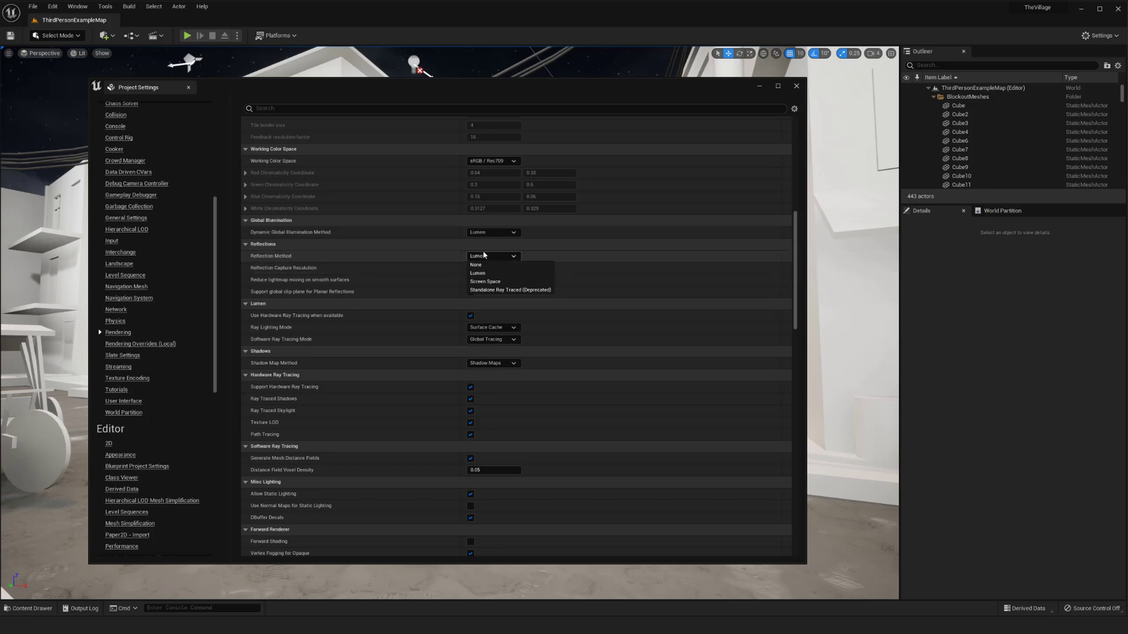
pyautogui.click(477, 273)
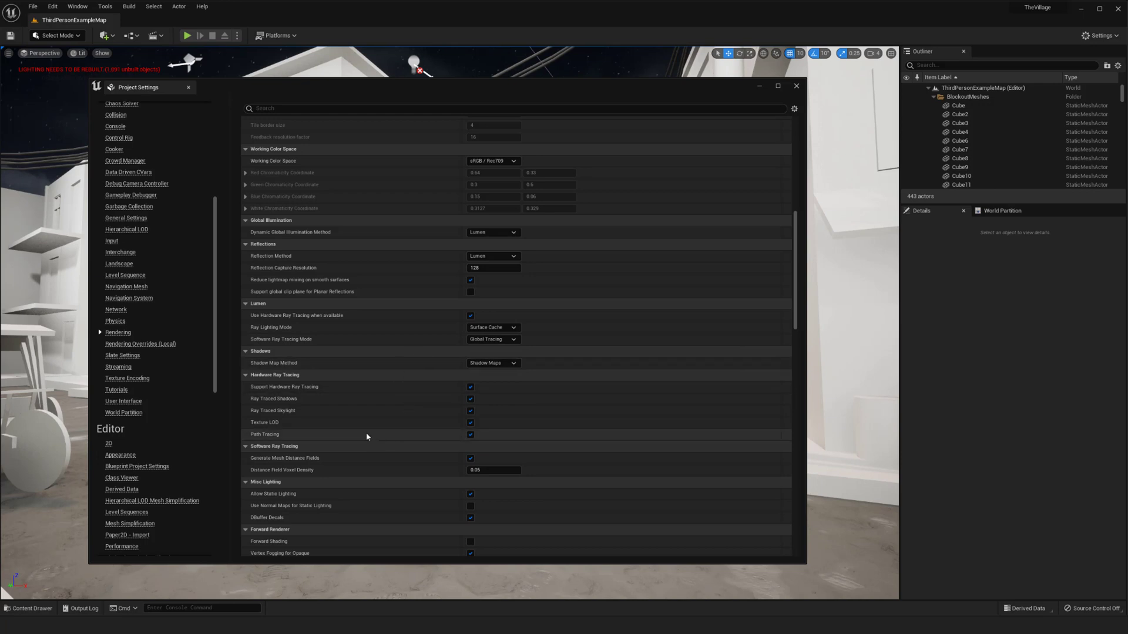
# Enable Texture LOD in the Hardware Ray Tracing settings.
pyautogui.scroll(-3, 366, 436)
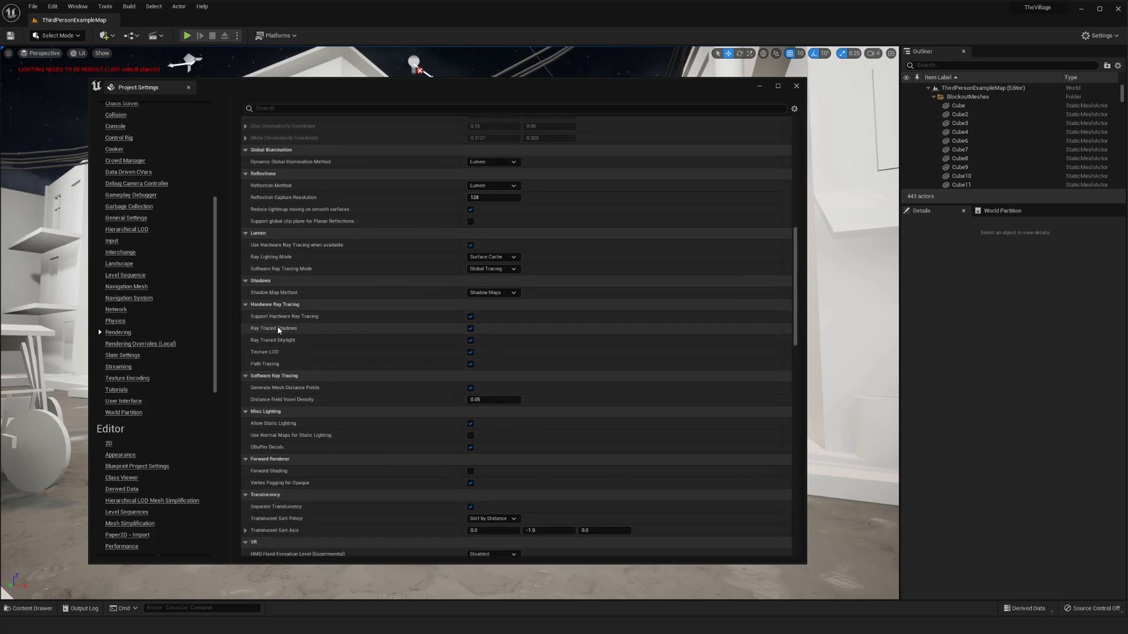
pyautogui.scroll(-1, 279, 331)
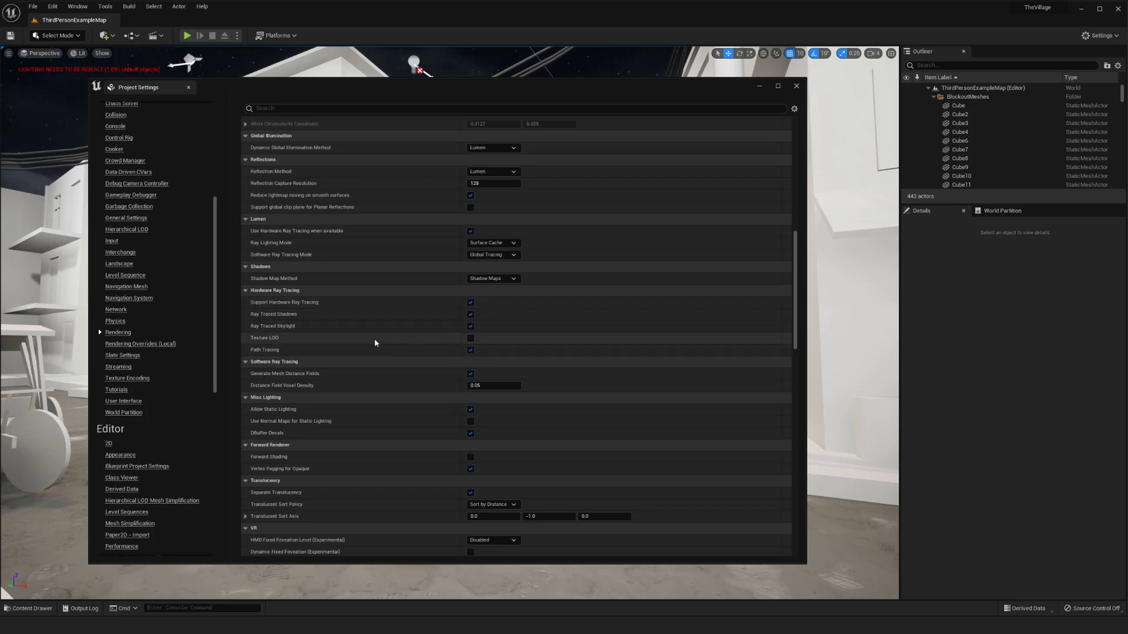
pyautogui.scroll(-1, 386, 360)
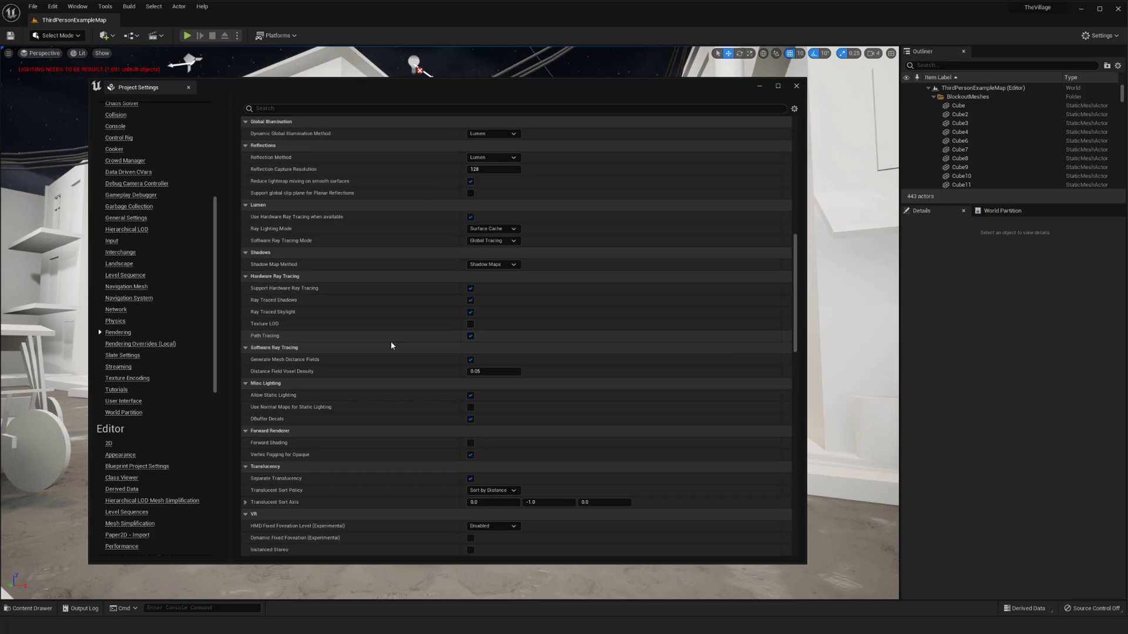
pyautogui.click(470, 324)
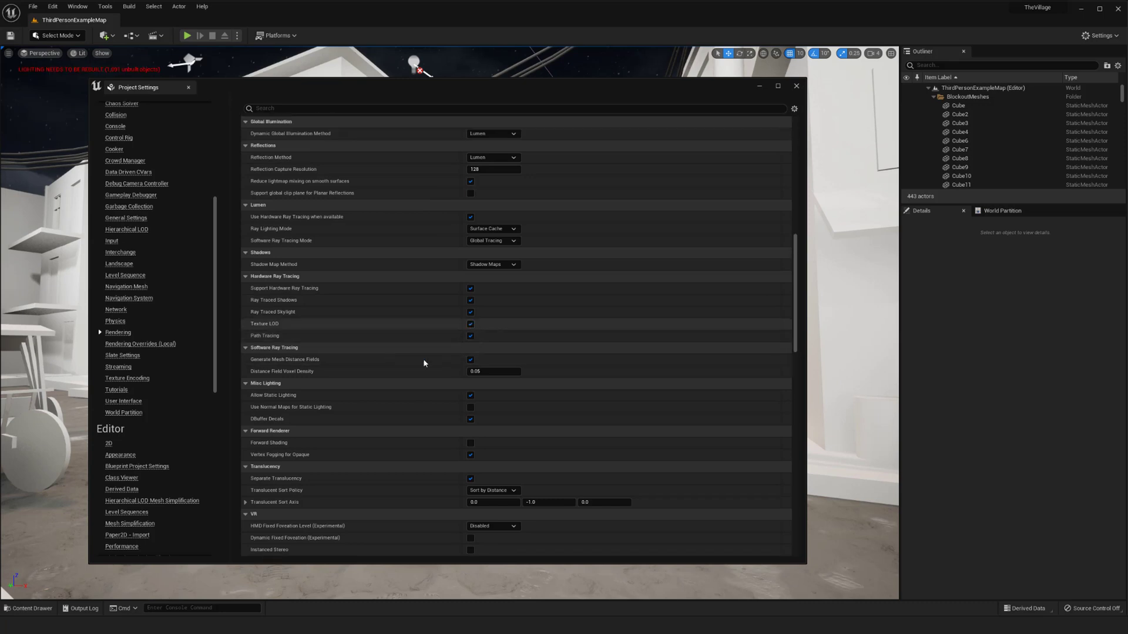
# Filter the project settings by "ray trac", make sure Use Hardware Ray Tracing when available is enabled, and close Project Settings.
pyautogui.scroll(-1, 411, 362)
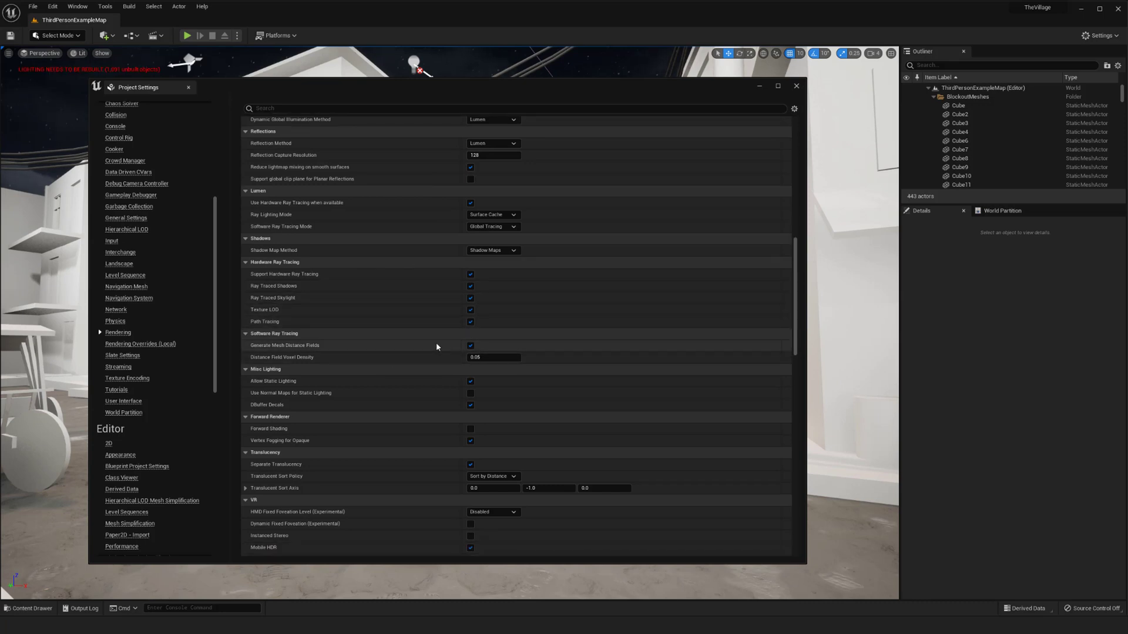
pyautogui.scroll(-1, 426, 342)
pyautogui.scroll(-3, 426, 342)
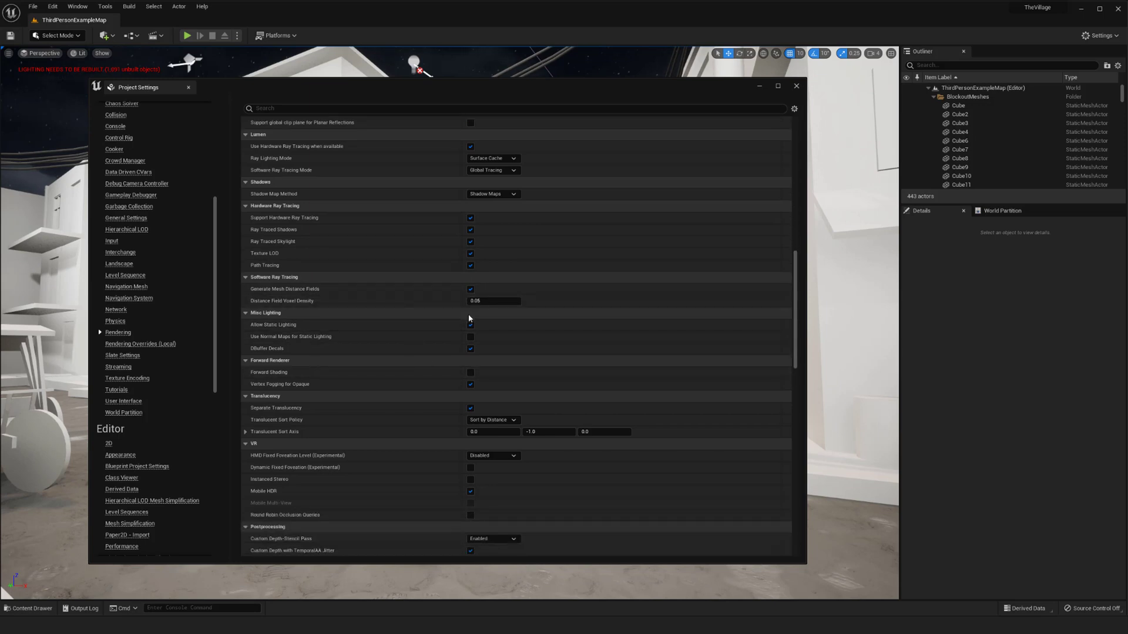
pyautogui.scroll(-3, 446, 379)
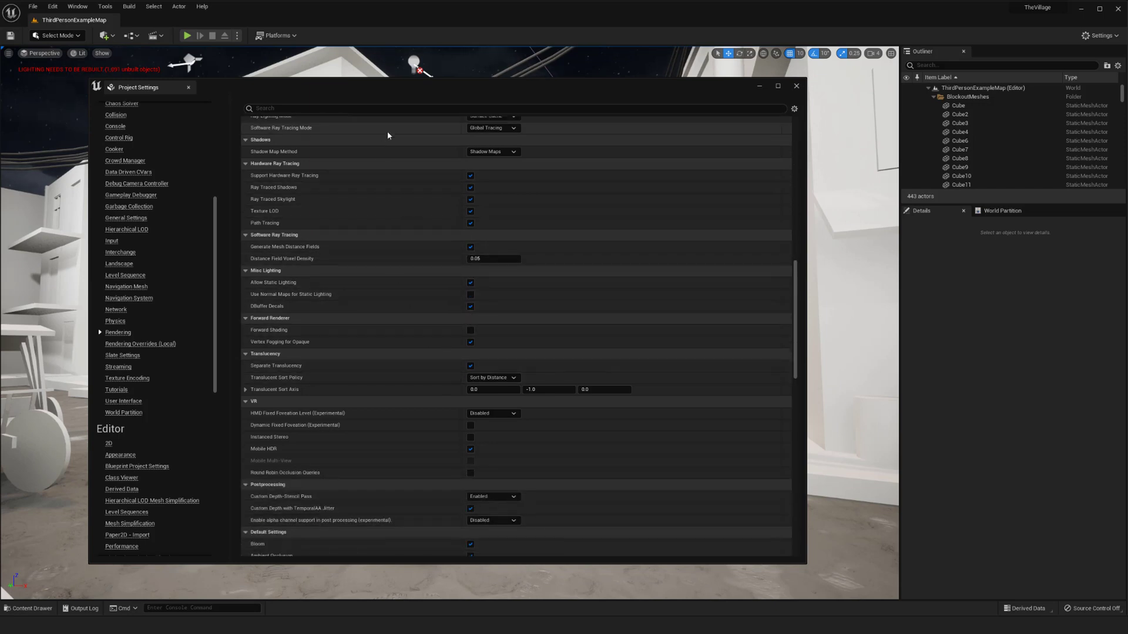
pyautogui.click(385, 109)
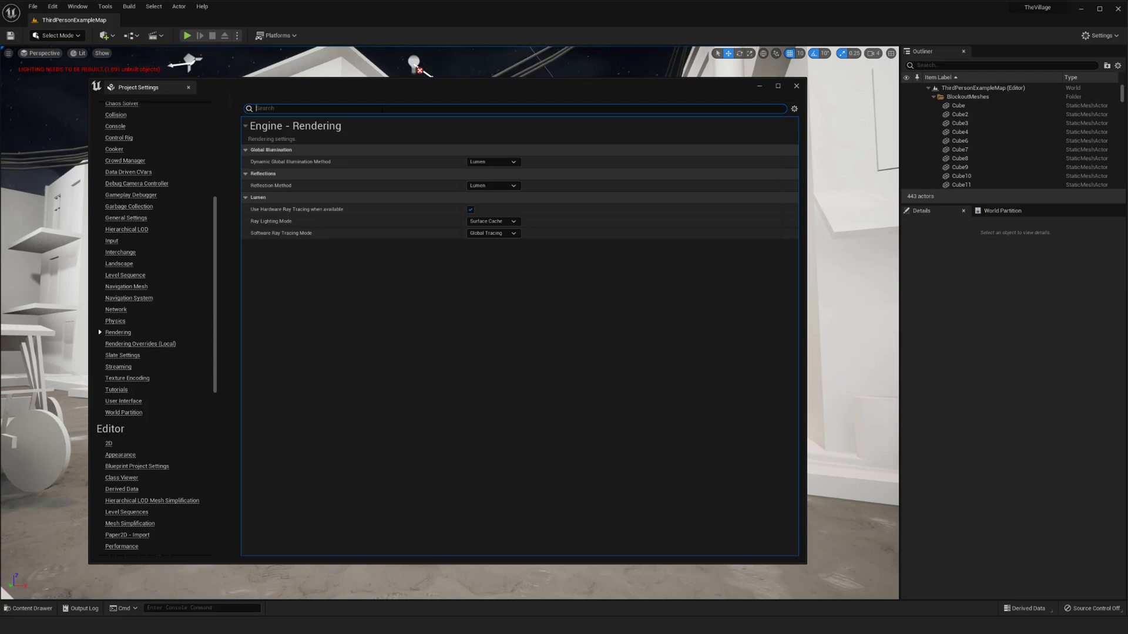
pyautogui.write('ray trac')
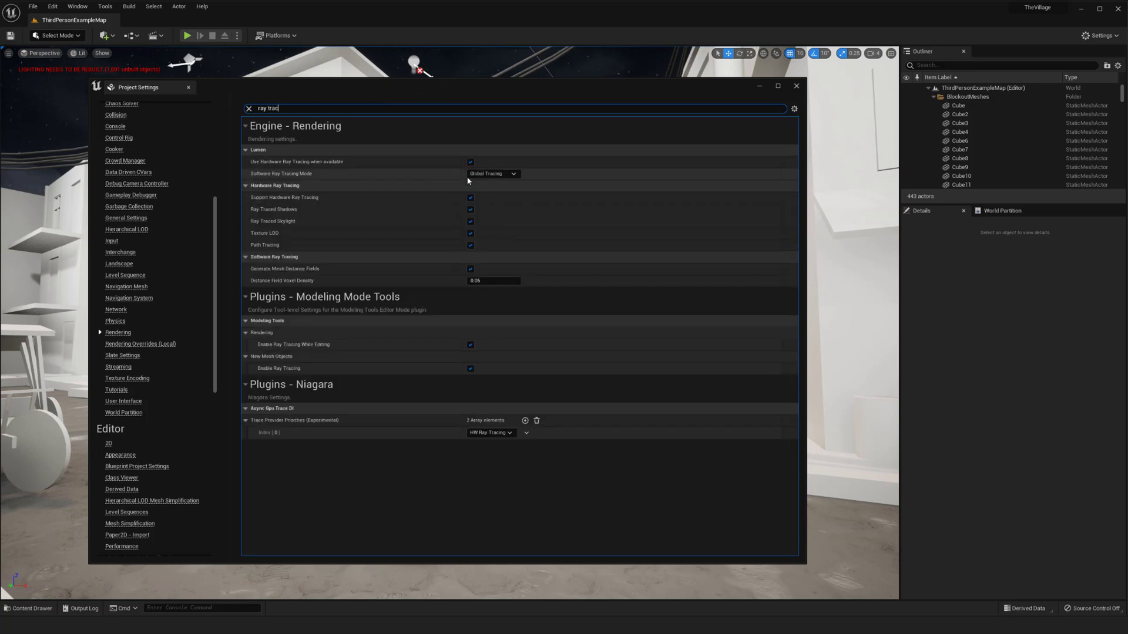
pyautogui.click(471, 161)
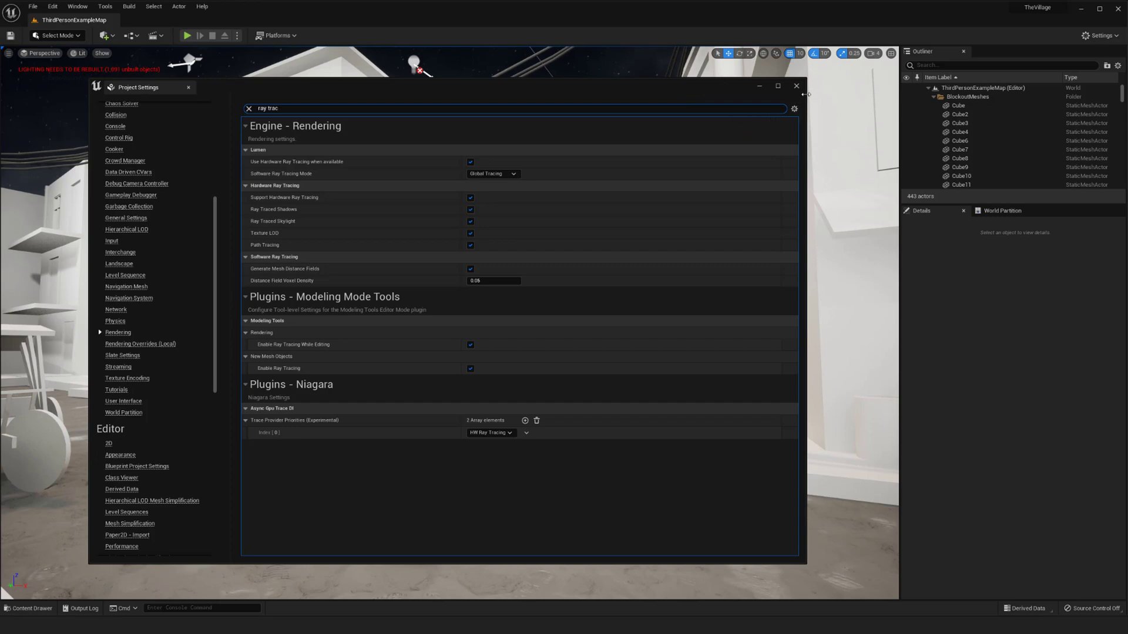
pyautogui.click(796, 87)
# Examine the village blockout and its existing lighting from several viewpoints along the street.
pyautogui.moveTo(469, 305); pyautogui.dragTo(544, 304, button='right')
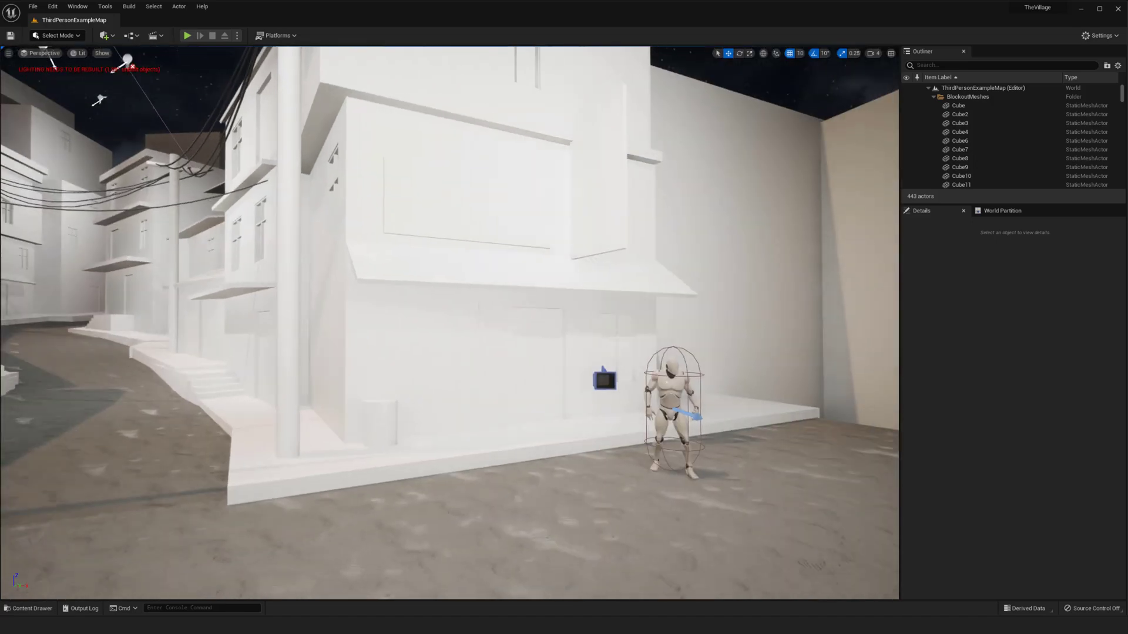
pyautogui.moveTo(602, 359)
pyautogui.mouseDown(button='right')
pyautogui.moveTo(628, 359)
pyautogui.moveTo(611, 356)
pyautogui.mouseUp(button='right')
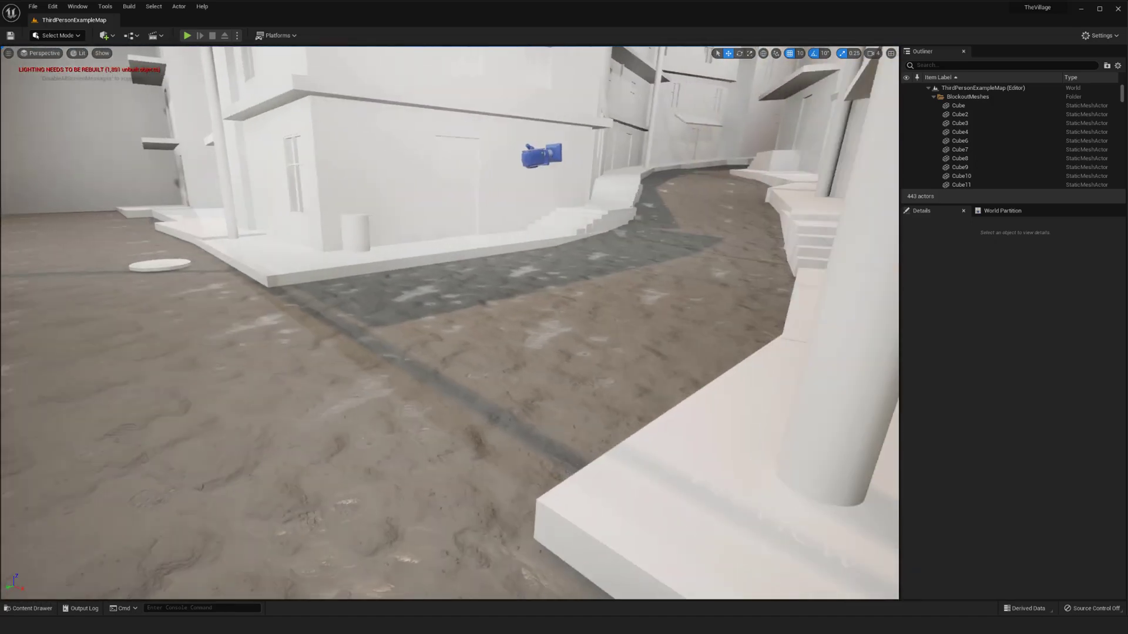
pyautogui.moveTo(449, 322); pyautogui.dragTo(411, 285, button='right')
pyautogui.moveTo(582, 353); pyautogui.dragTo(495, 338, button='right')
pyautogui.moveTo(359, 442); pyautogui.dragTo(337, 429, button='right')
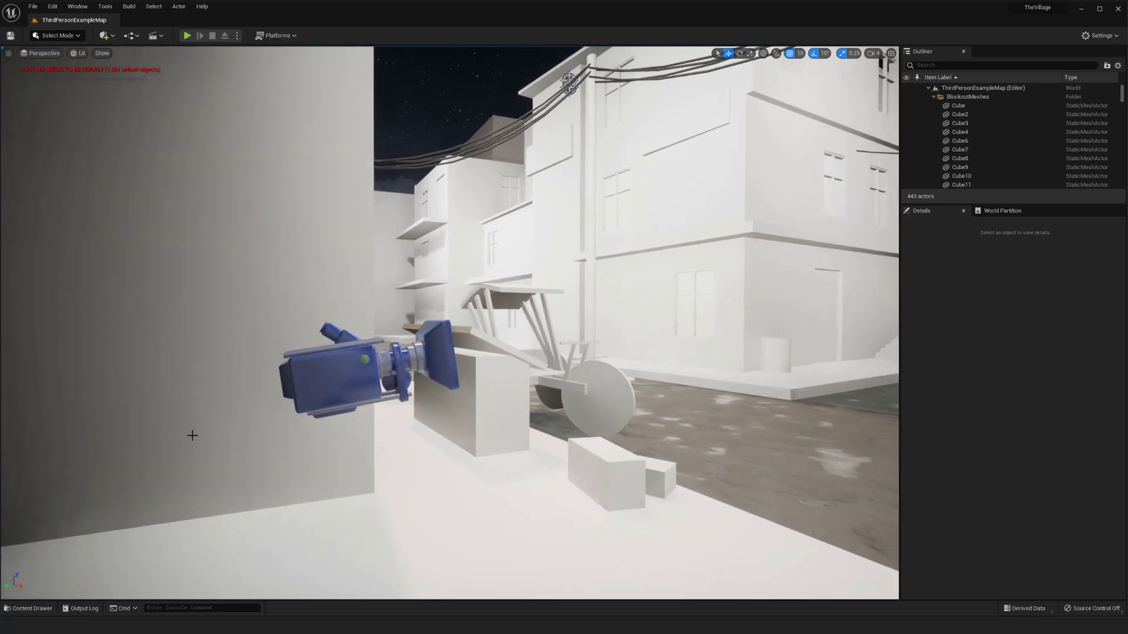
pyautogui.moveTo(192, 435)
pyautogui.mouseDown(button='right')
pyautogui.moveTo(170, 435)
pyautogui.moveTo(188, 436)
pyautogui.mouseUp(button='right')
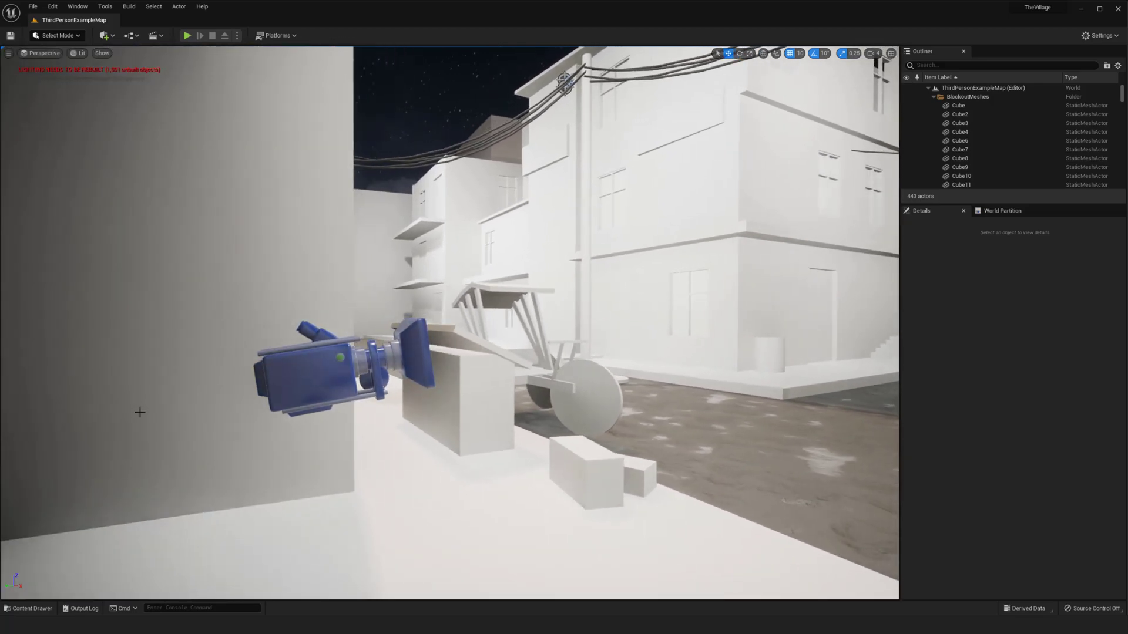
pyautogui.moveTo(256, 406); pyautogui.dragTo(135, 83, button='right')
pyautogui.press('w')
pyautogui.press('s')
pyautogui.press('w')
pyautogui.press('s')
pyautogui.moveTo(319, 393); pyautogui.dragTo(305, 392, button='right')
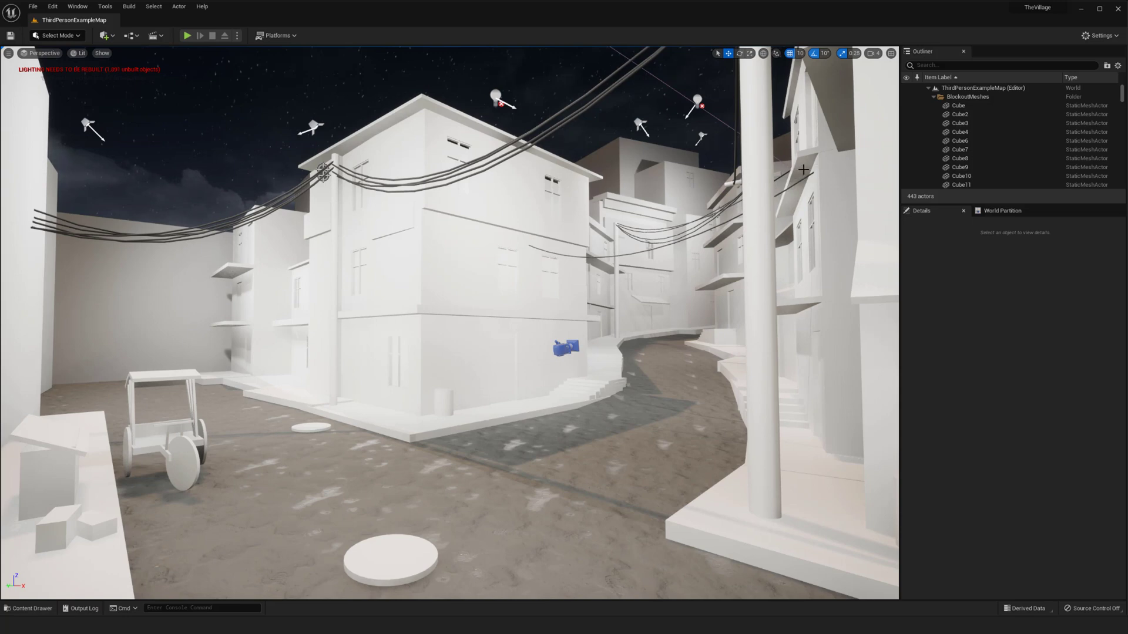
pyautogui.moveTo(776, 169); pyautogui.dragTo(781, 176, button='middle')
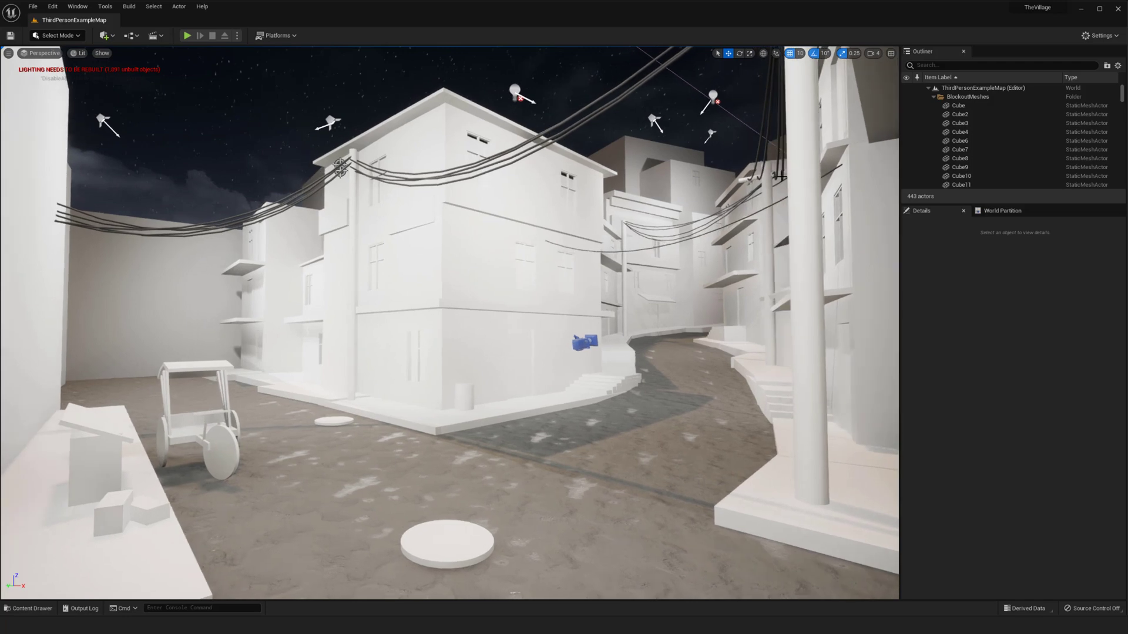
pyautogui.press('w')
pyautogui.moveTo(779, 176); pyautogui.dragTo(779, 176, button='right')
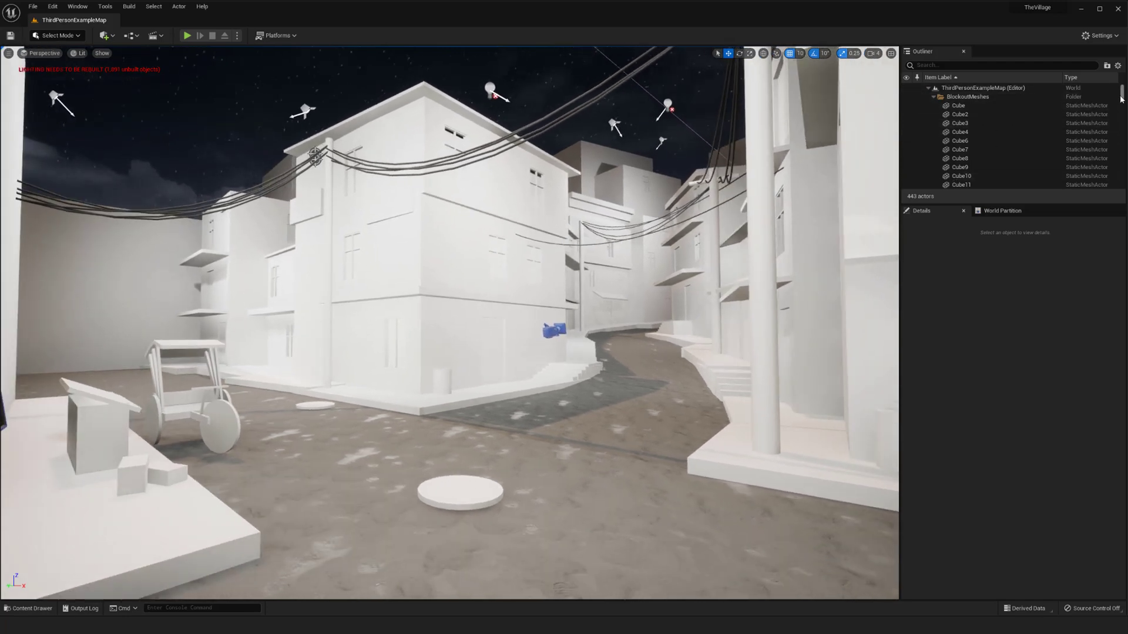
# Delete all the spotlights in the Lighting folder, from SpotLight through SpotLight14.
pyautogui.click(933, 96)
pyautogui.click(934, 124)
pyautogui.click(934, 124)
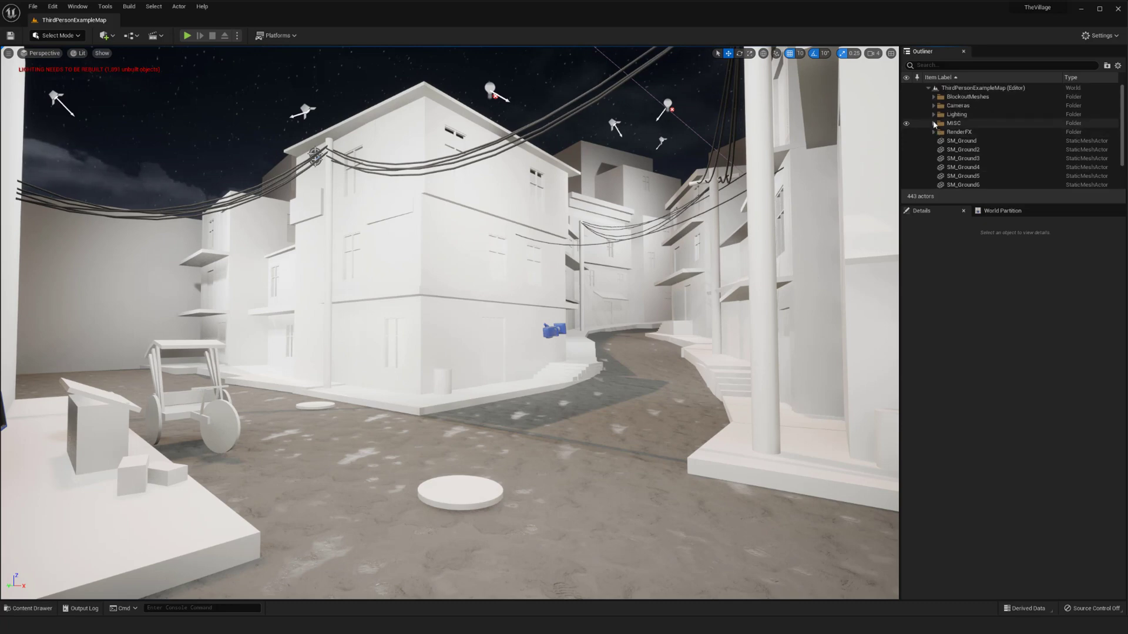
pyautogui.click(934, 114)
pyautogui.scroll(-2, 953, 146)
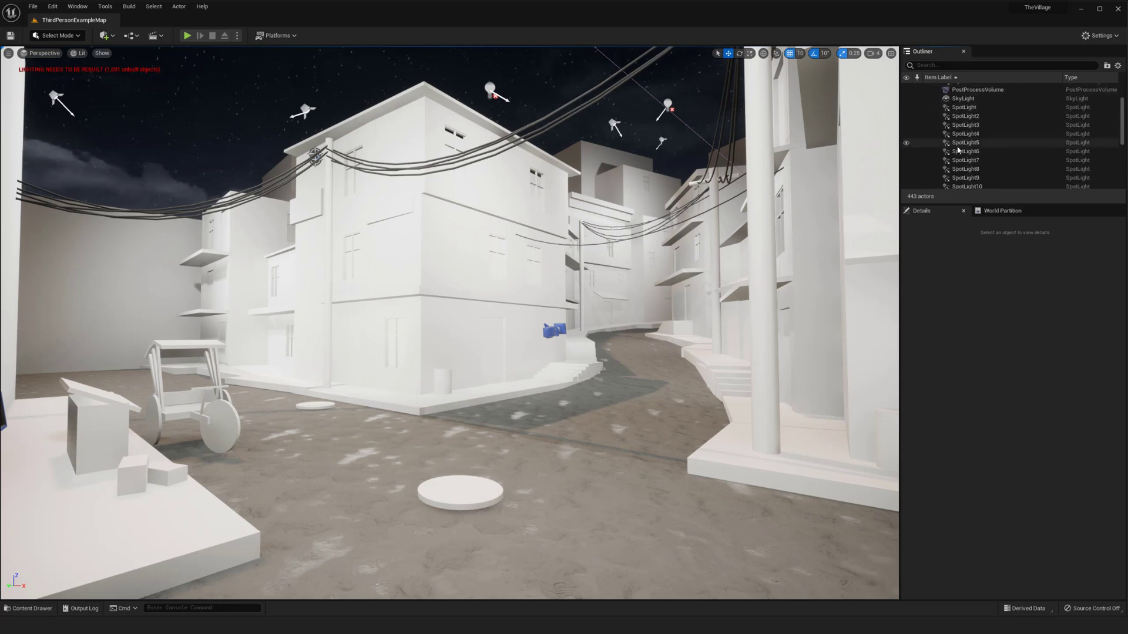
pyautogui.click(490, 89)
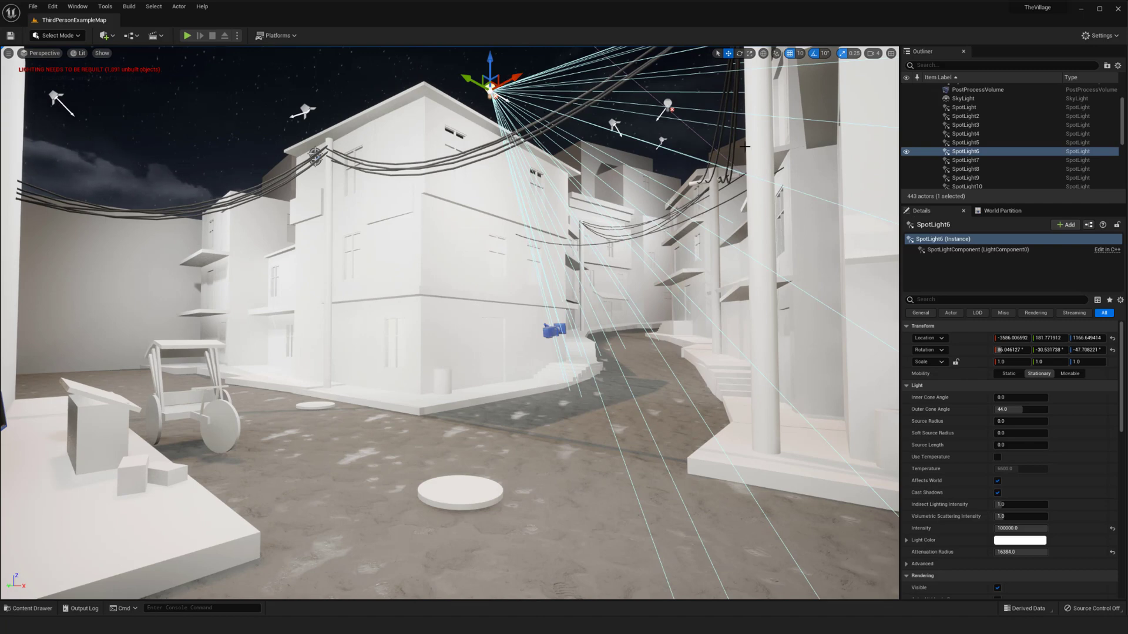
pyautogui.click(964, 107)
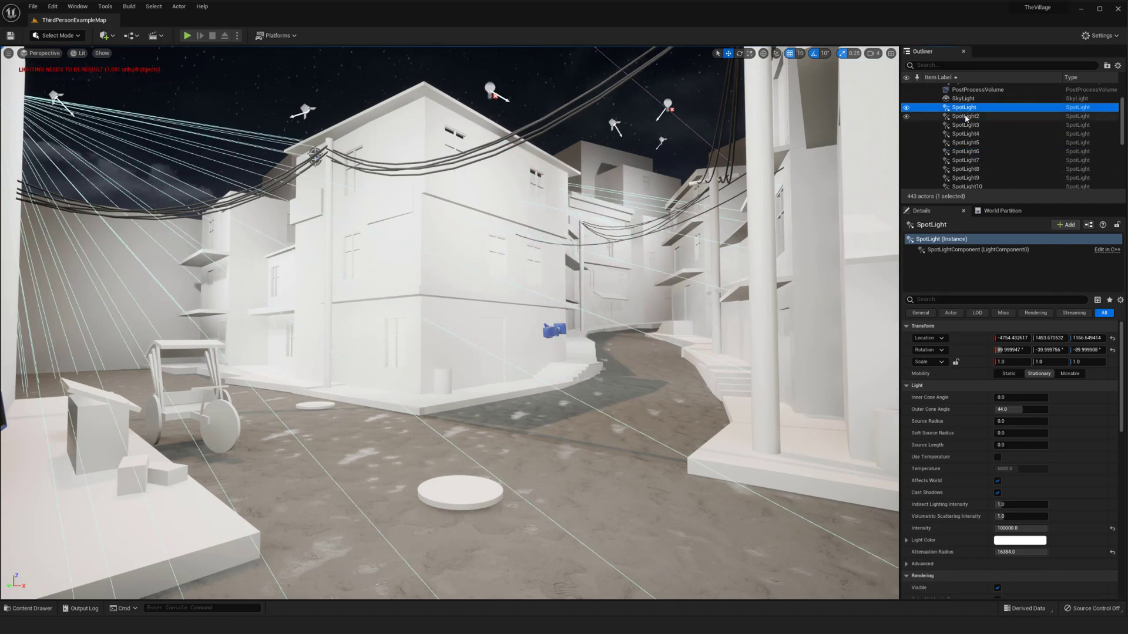
pyautogui.scroll(-3, 969, 141)
pyautogui.keyDown('shift'); pyautogui.click(978, 166); pyautogui.keyUp('shift')
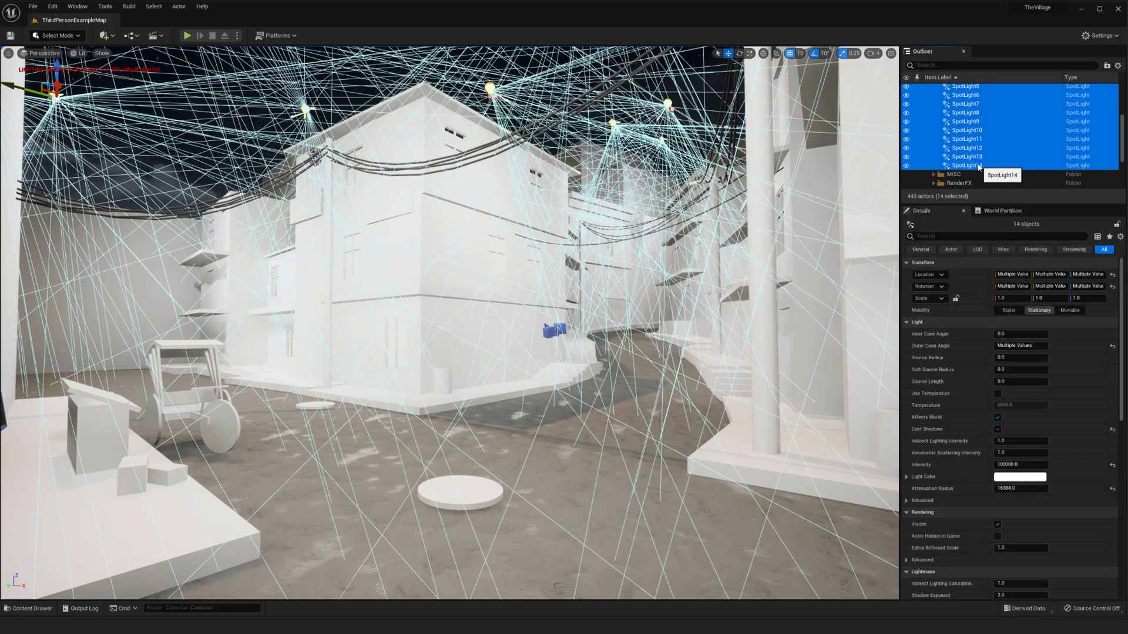
pyautogui.press('Delete')
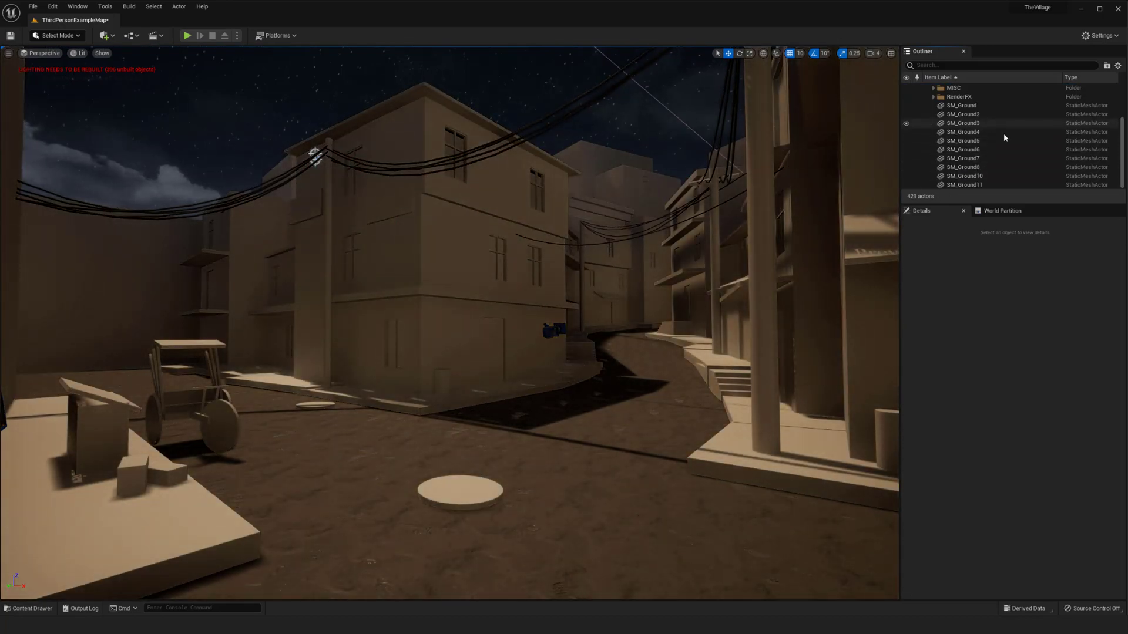
# Set the mobility of the SkyLight and the directional Light Source to Movable.
pyautogui.scroll(3, 978, 161)
pyautogui.click(968, 124)
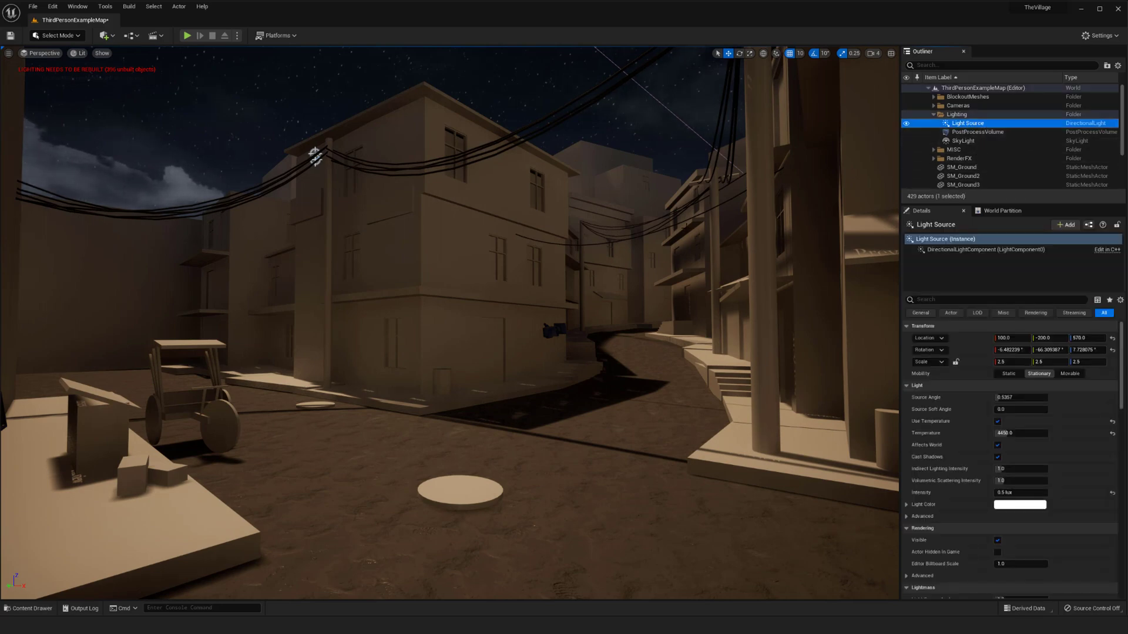
pyautogui.click(964, 141)
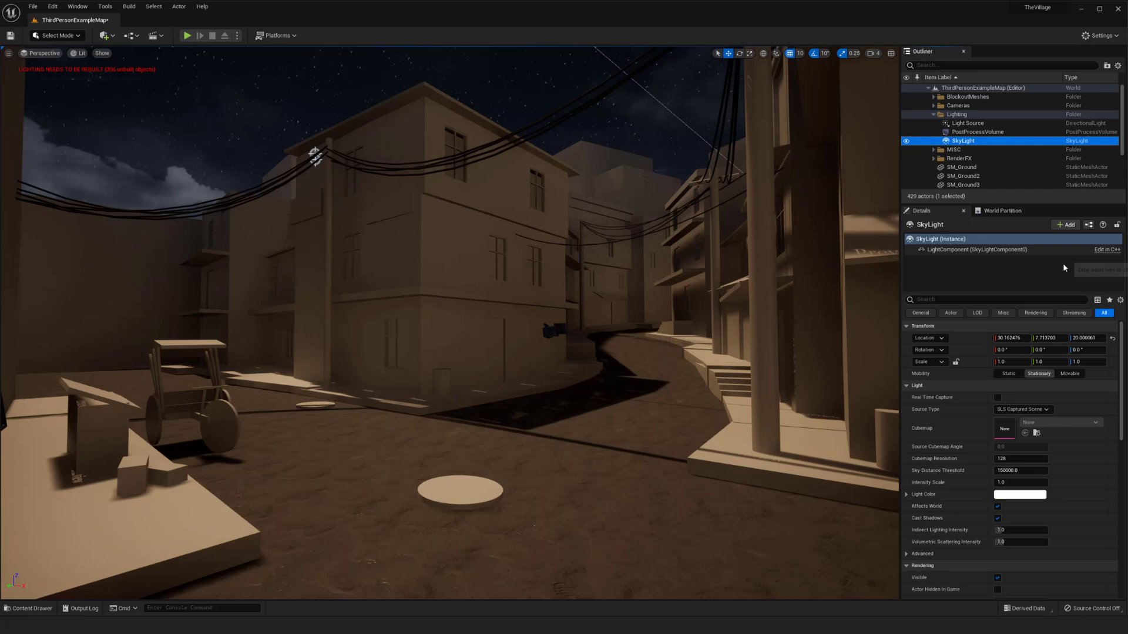
pyautogui.click(968, 124)
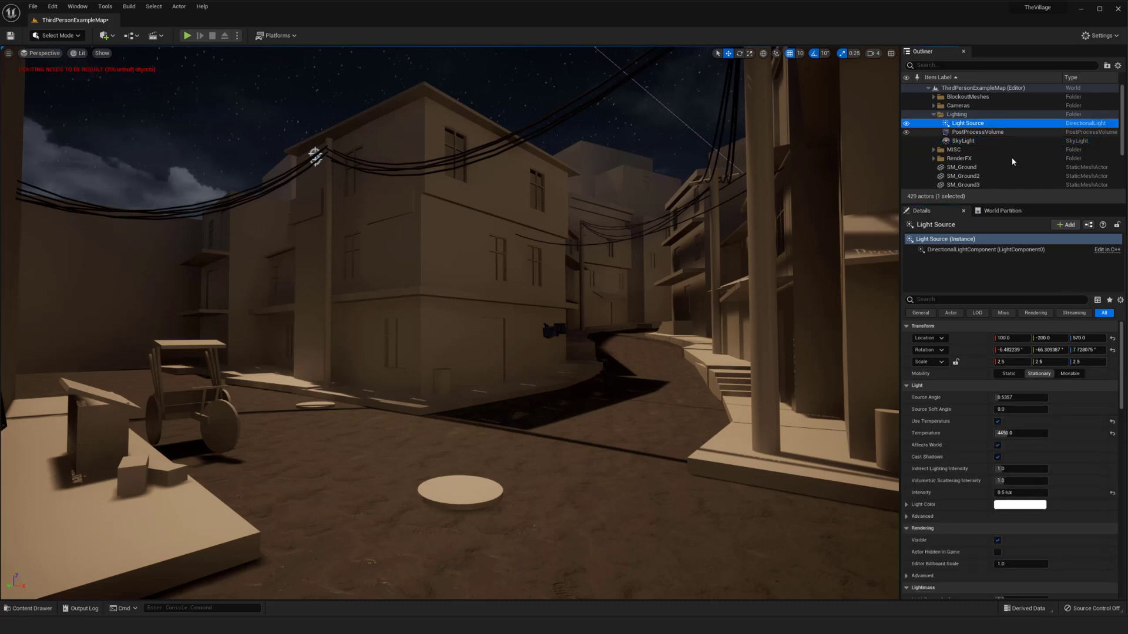
pyautogui.click(1071, 375)
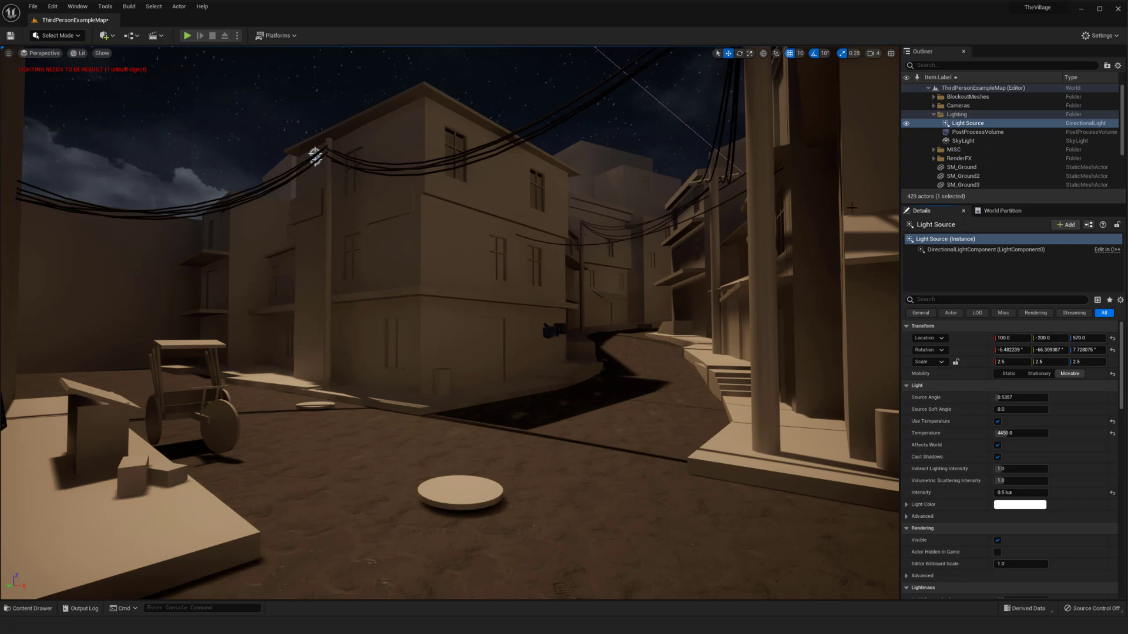
# Inspect the PostProcessVolume settings and examine the directional light and shadows around the village streets.
pyautogui.click(970, 132)
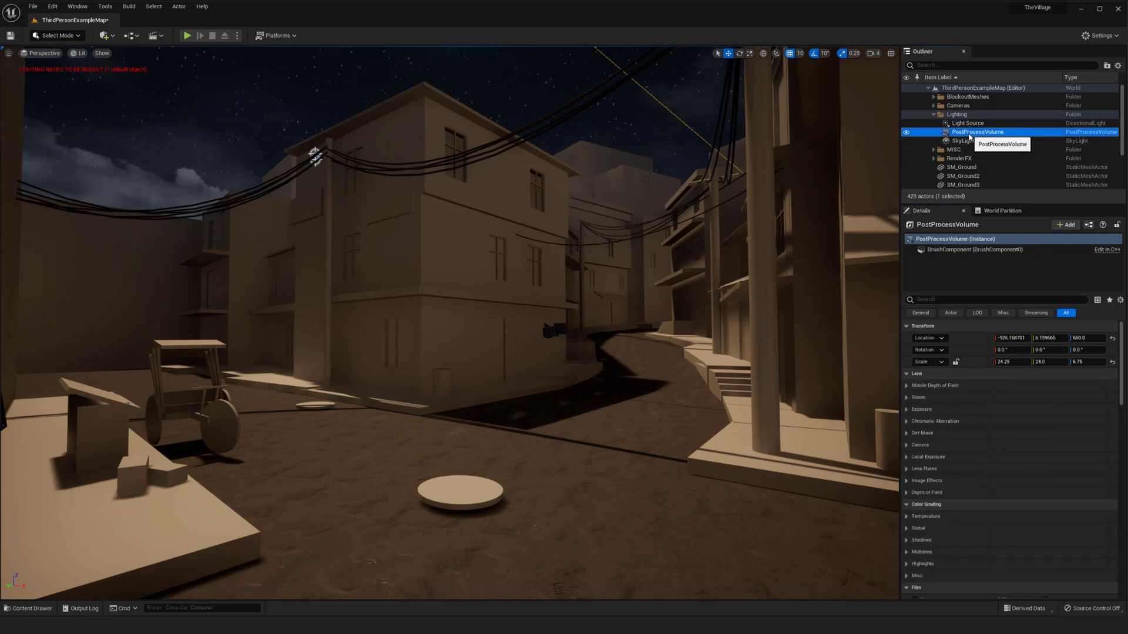
pyautogui.scroll(-3, 1020, 161)
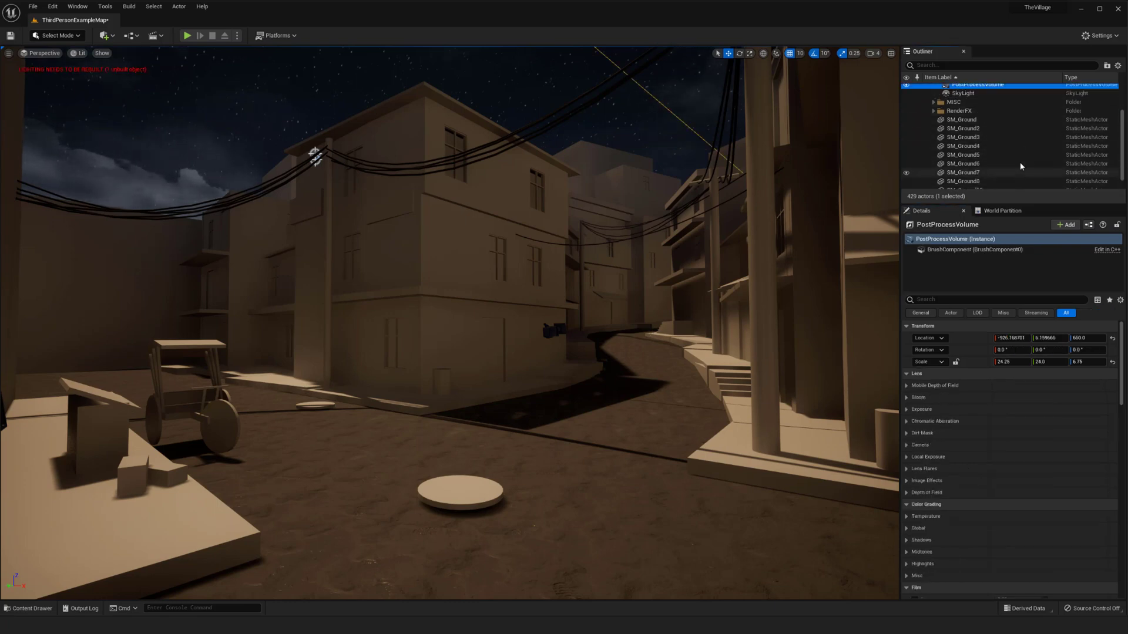
pyautogui.scroll(3, 1020, 163)
pyautogui.moveTo(605, 249); pyautogui.dragTo(411, 248, button='right')
pyautogui.scroll(1, 605, 248)
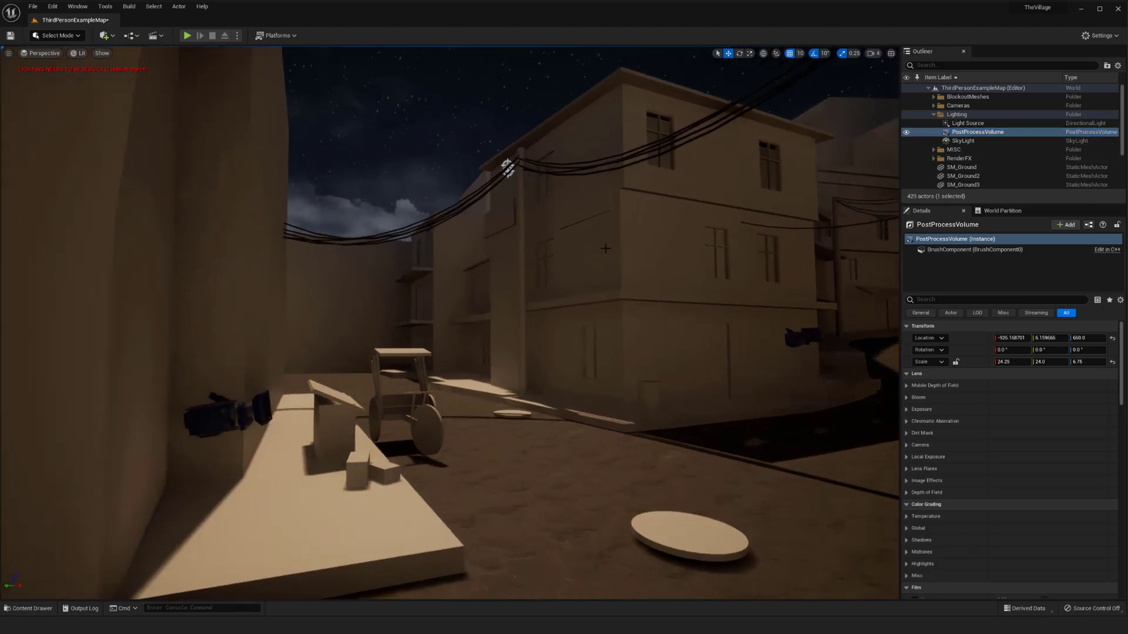
pyautogui.press('w')
pyautogui.moveTo(605, 249); pyautogui.dragTo(652, 259, button='right')
pyautogui.press('s')
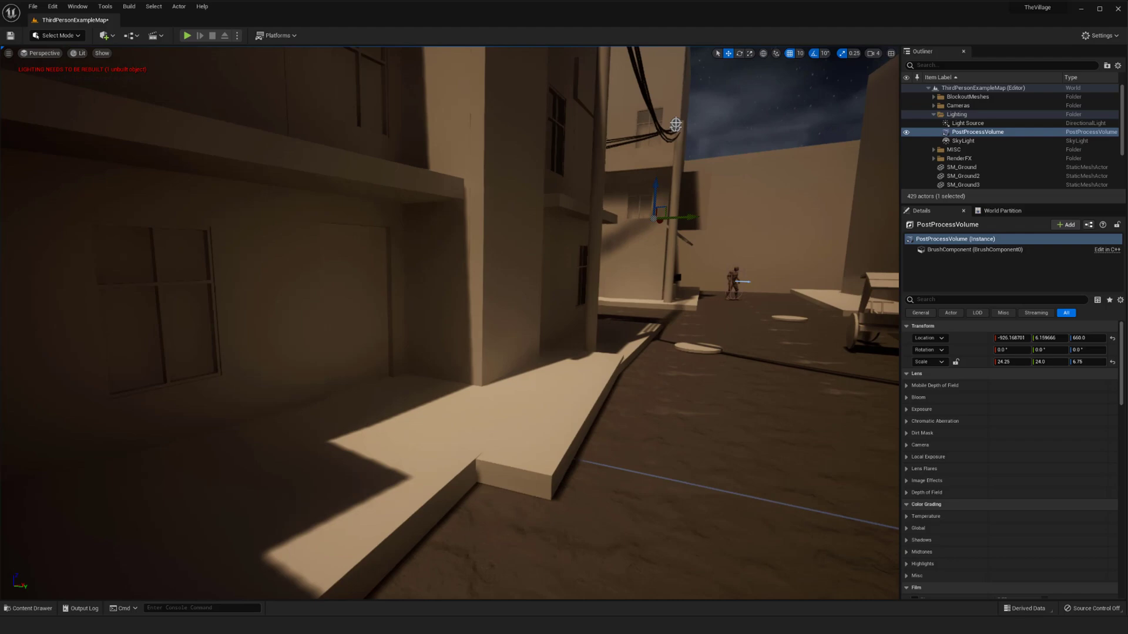
pyautogui.moveTo(481, 257); pyautogui.dragTo(549, 252, button='right')
pyautogui.moveTo(433, 307)
pyautogui.mouseDown(button='right')
pyautogui.moveTo(424, 312)
pyautogui.moveTo(449, 311)
pyautogui.mouseUp(button='right')
# Delete the SkySphereBlueprint and the PostProcessVolume from the level.
pyautogui.click(351, 127)
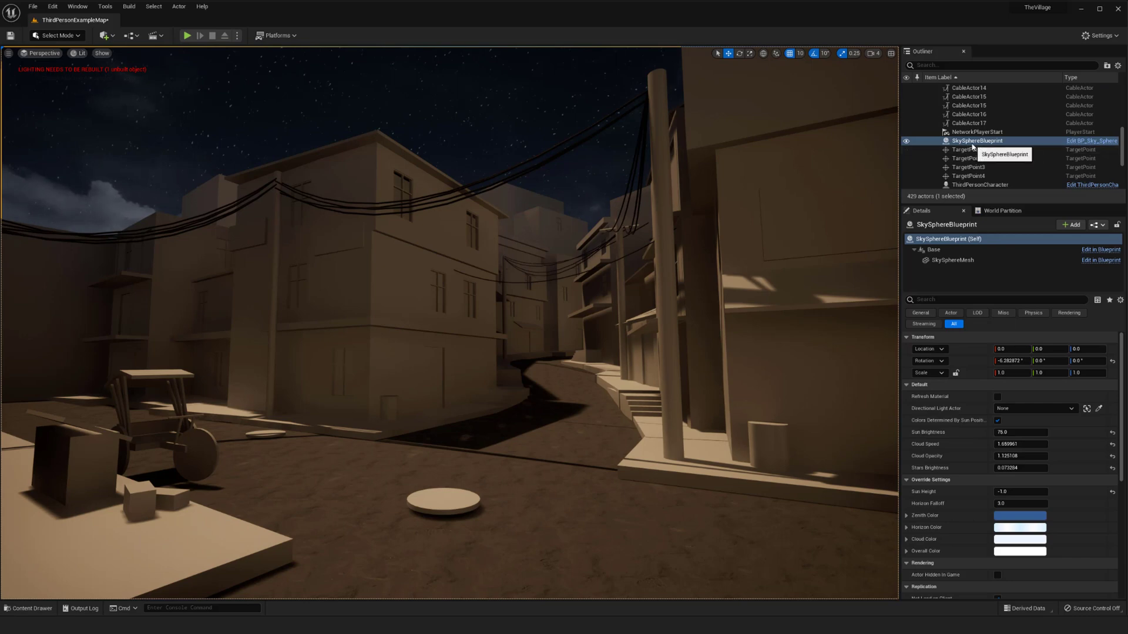
pyautogui.press('Delete')
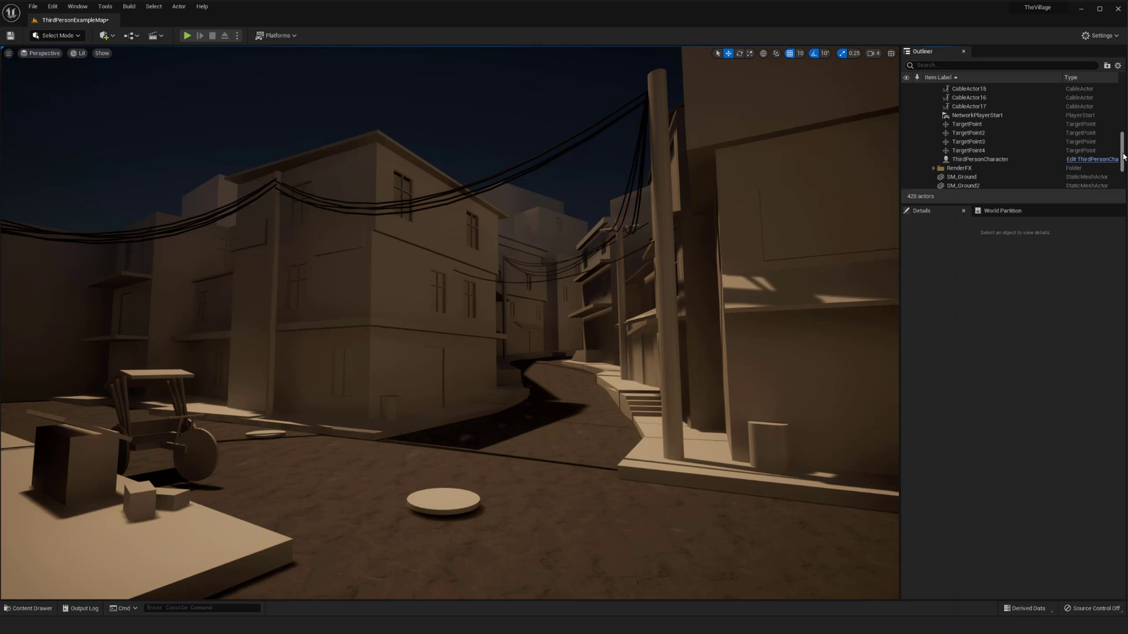
pyautogui.moveTo(1120, 139); pyautogui.dragTo(1122, 94)
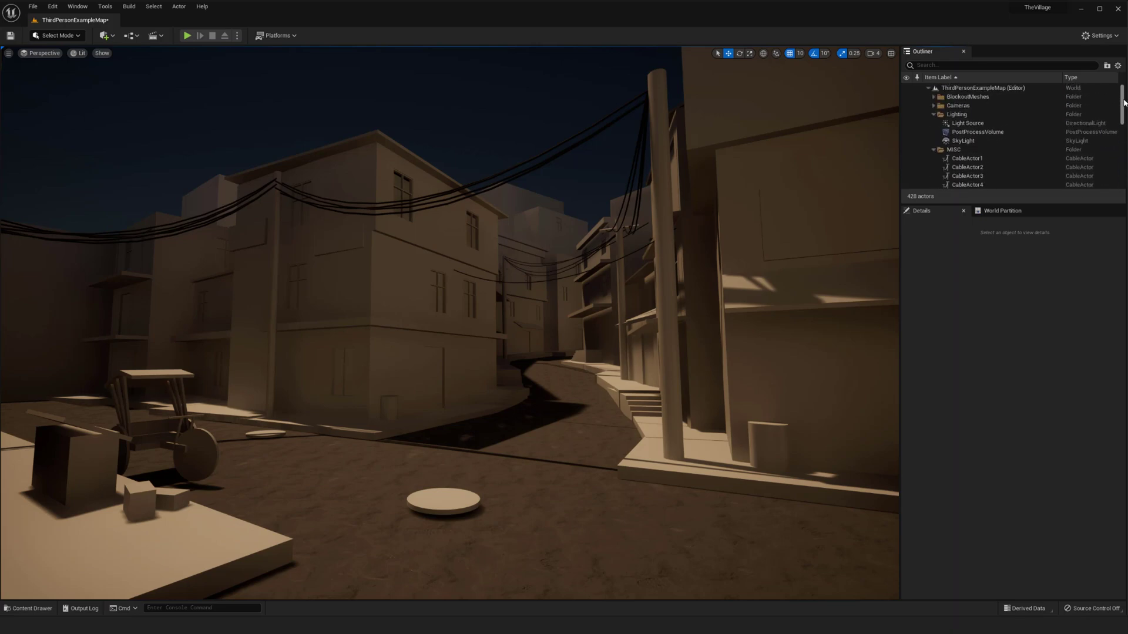
pyautogui.click(989, 133)
pyautogui.press('Delete')
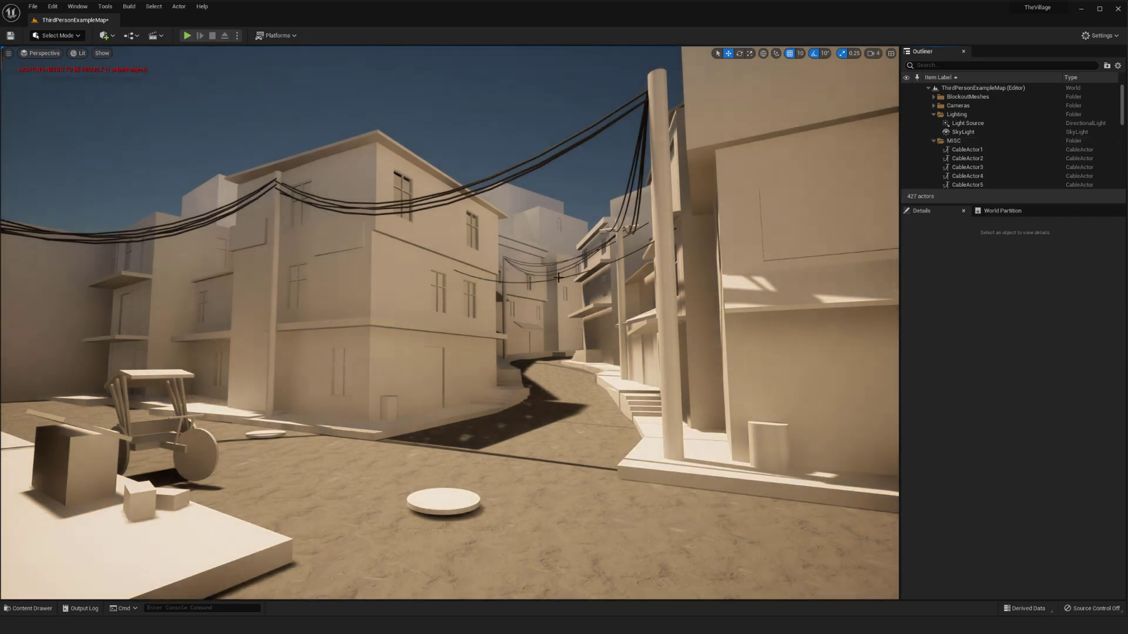
# Filter the level's actors by "light" and check the settings of the remaining Light Source and SkyLight.
pyautogui.moveTo(568, 283); pyautogui.dragTo(504, 269, button='right')
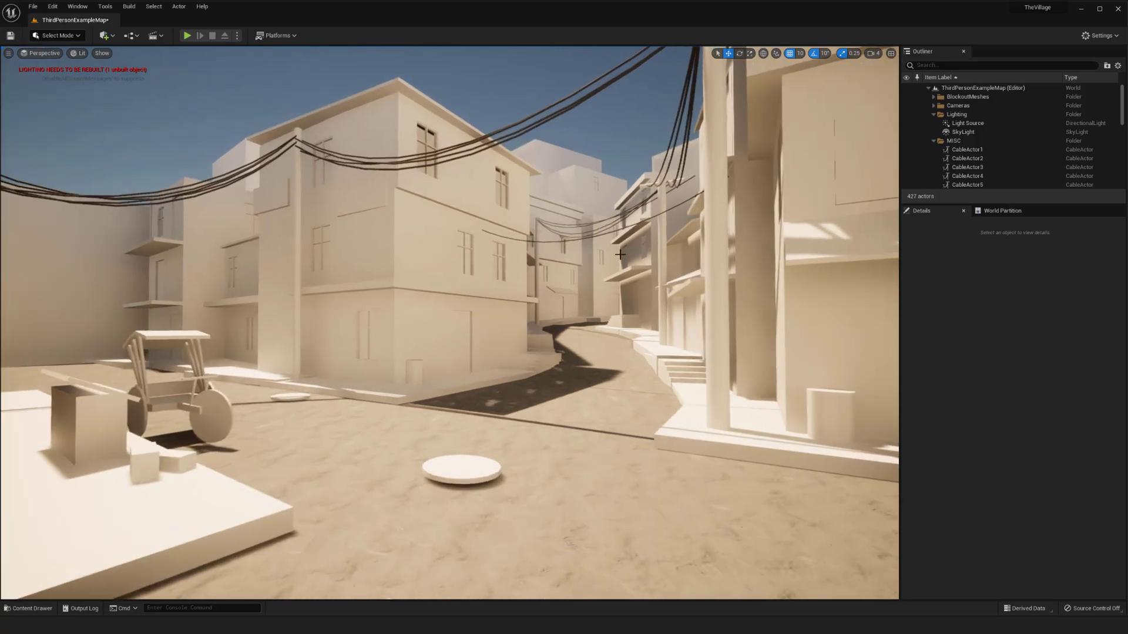
pyautogui.scroll(-10, 1006, 138)
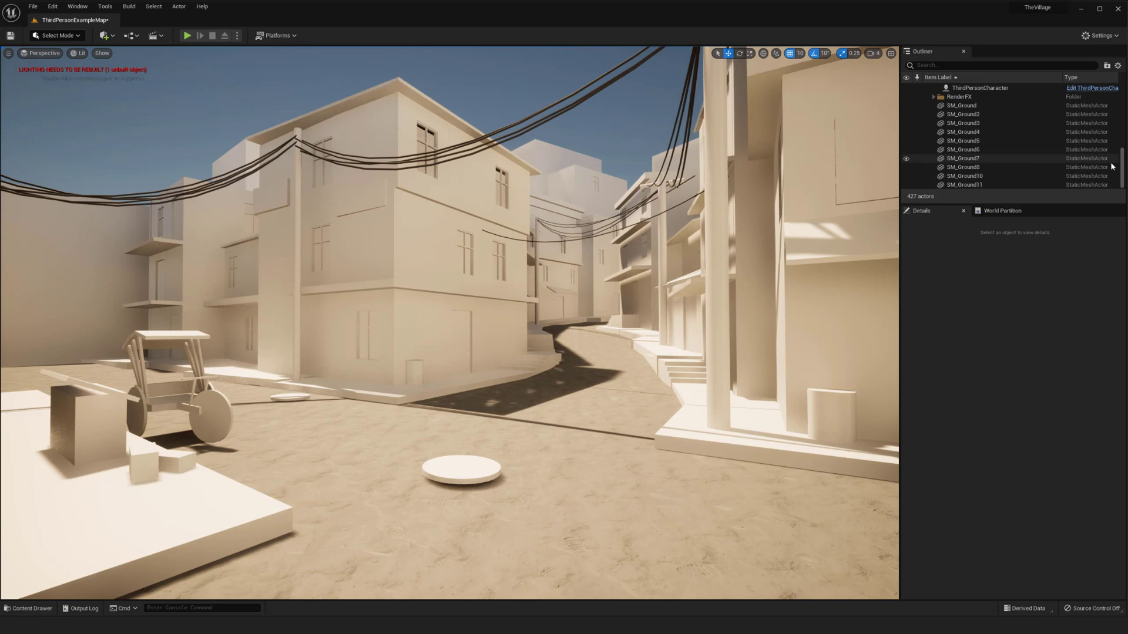
pyautogui.scroll(3, 1122, 152)
pyautogui.scroll(5, 1122, 152)
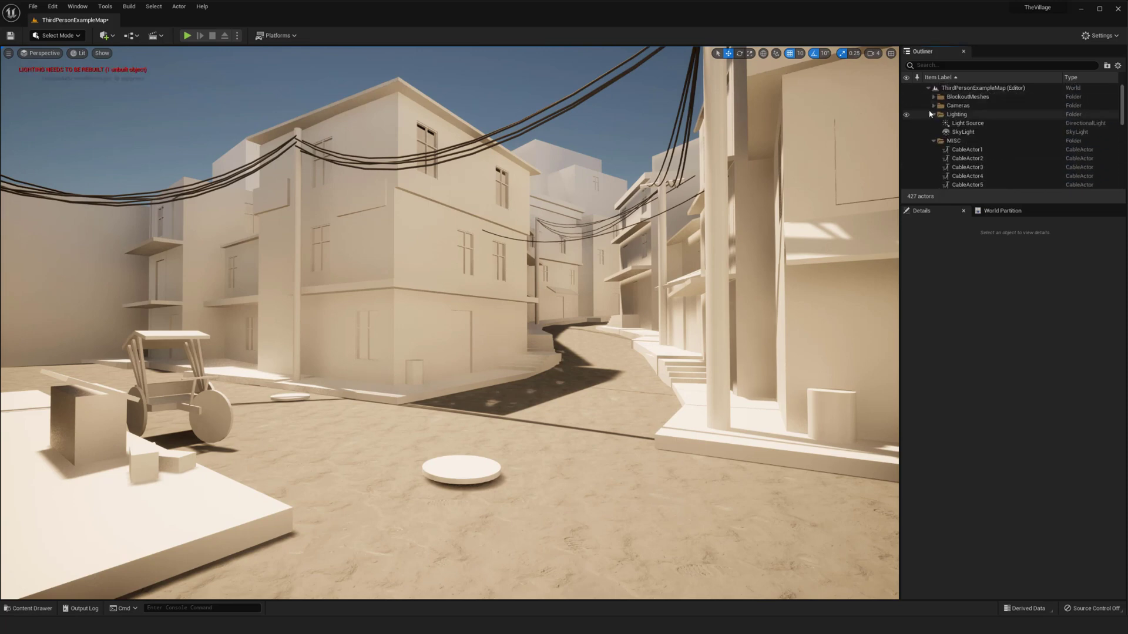
pyautogui.click(934, 115)
pyautogui.click(952, 65)
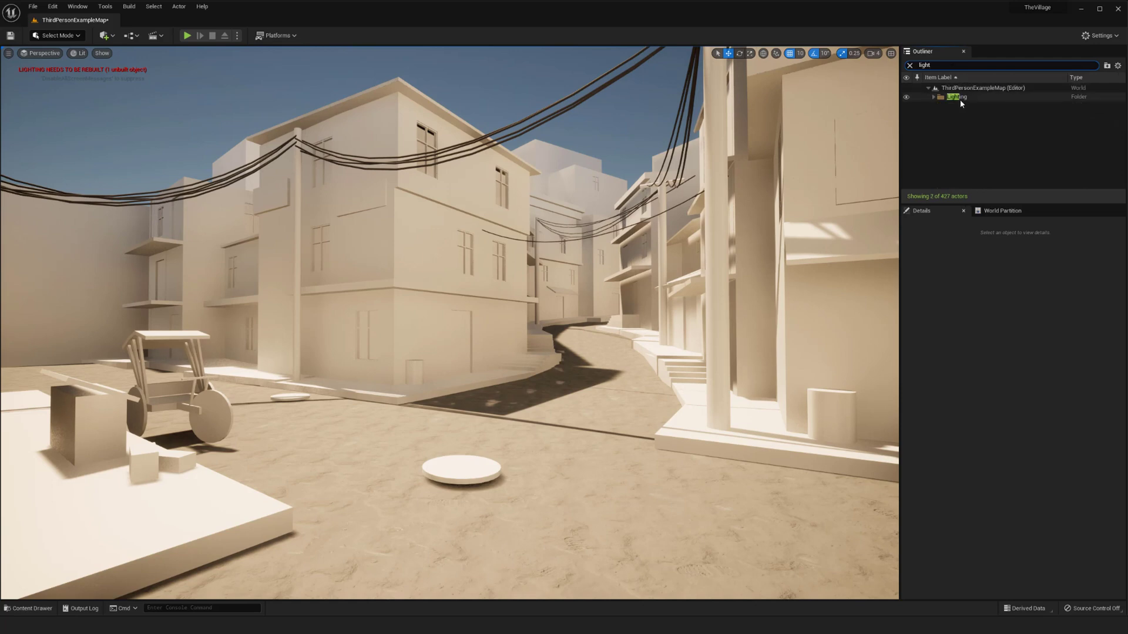
pyautogui.click(933, 98)
pyautogui.click(966, 105)
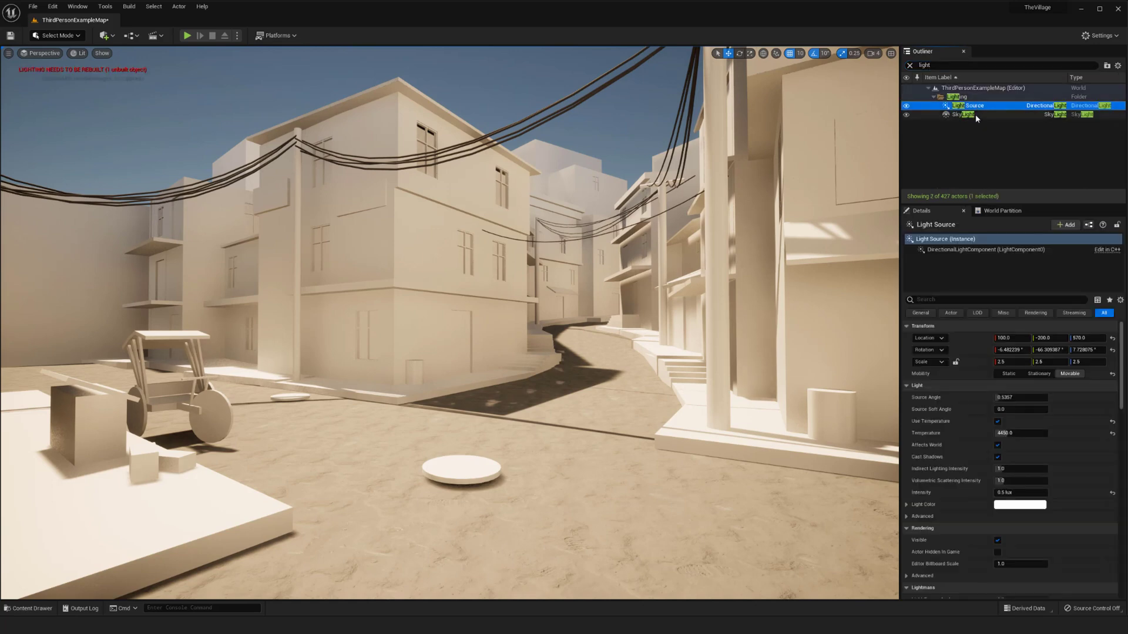
pyautogui.click(963, 115)
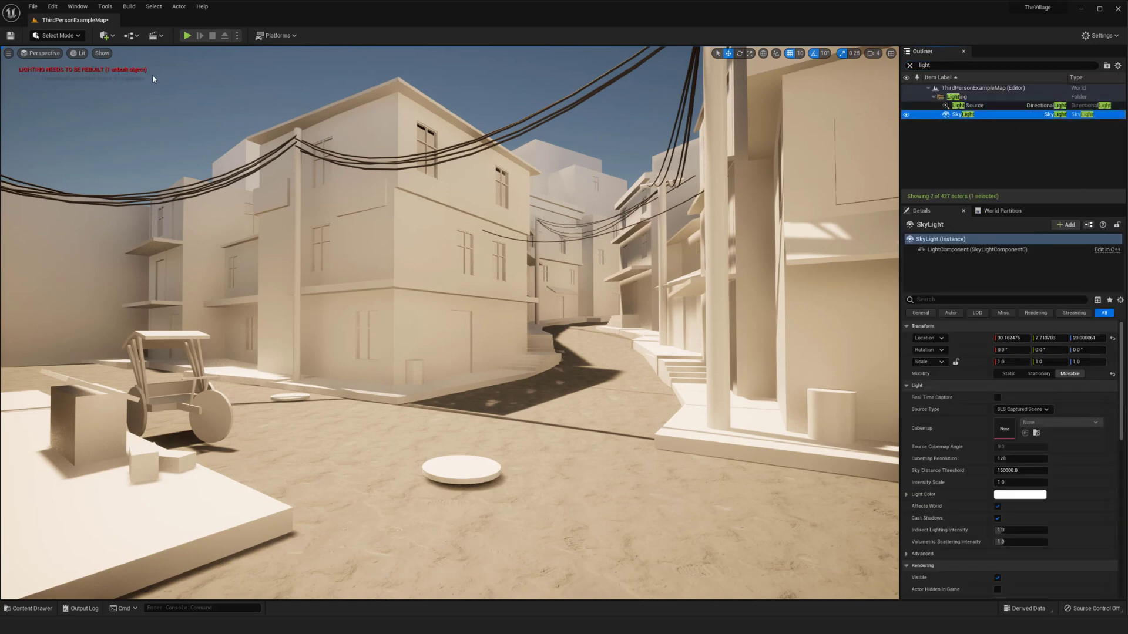
# Build only the level's lighting, allowing SwarmAgent through the firewall on private networks, and dismiss the resulting log.
pyautogui.moveTo(441, 188); pyautogui.dragTo(433, 198, button='middle')
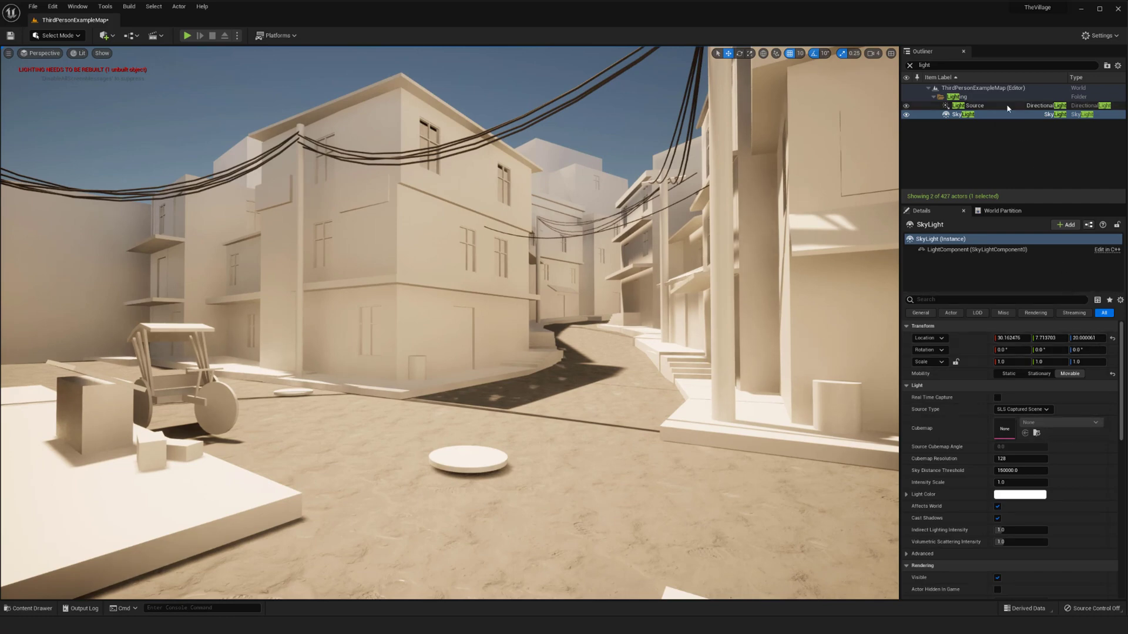
pyautogui.click(993, 114)
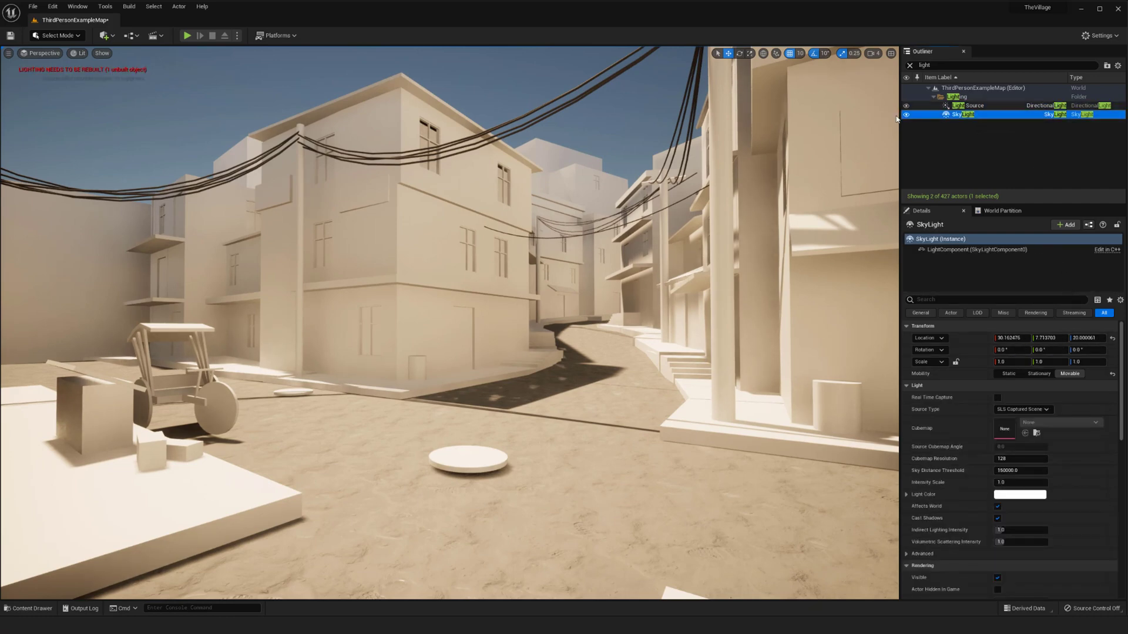
pyautogui.scroll(2, 558, 70)
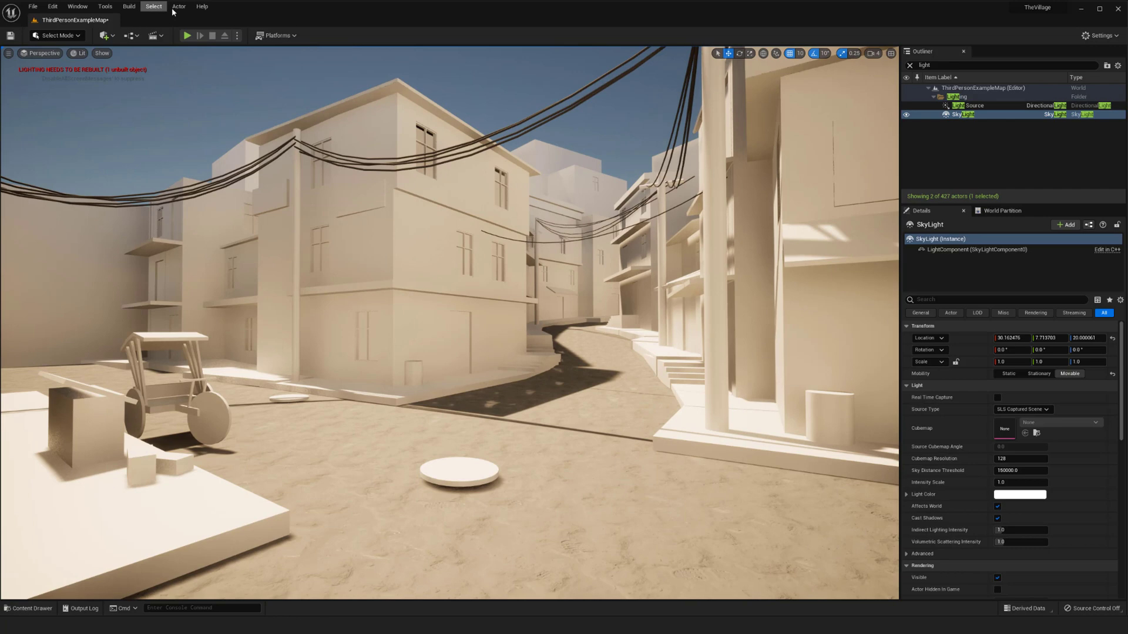
pyautogui.click(128, 6)
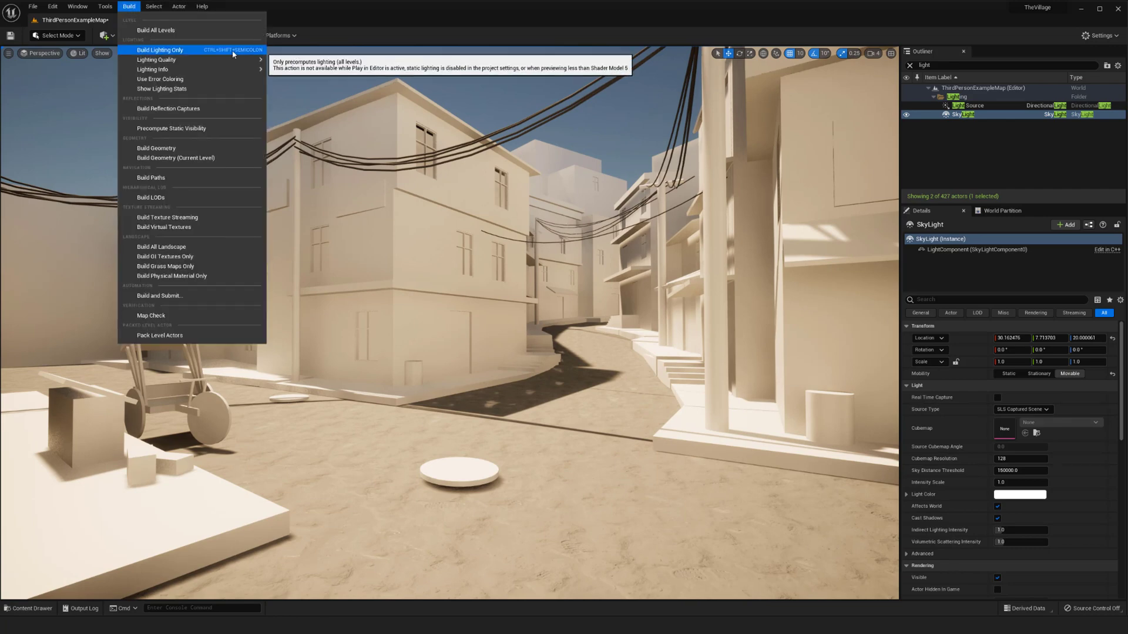
pyautogui.moveTo(201, 66)
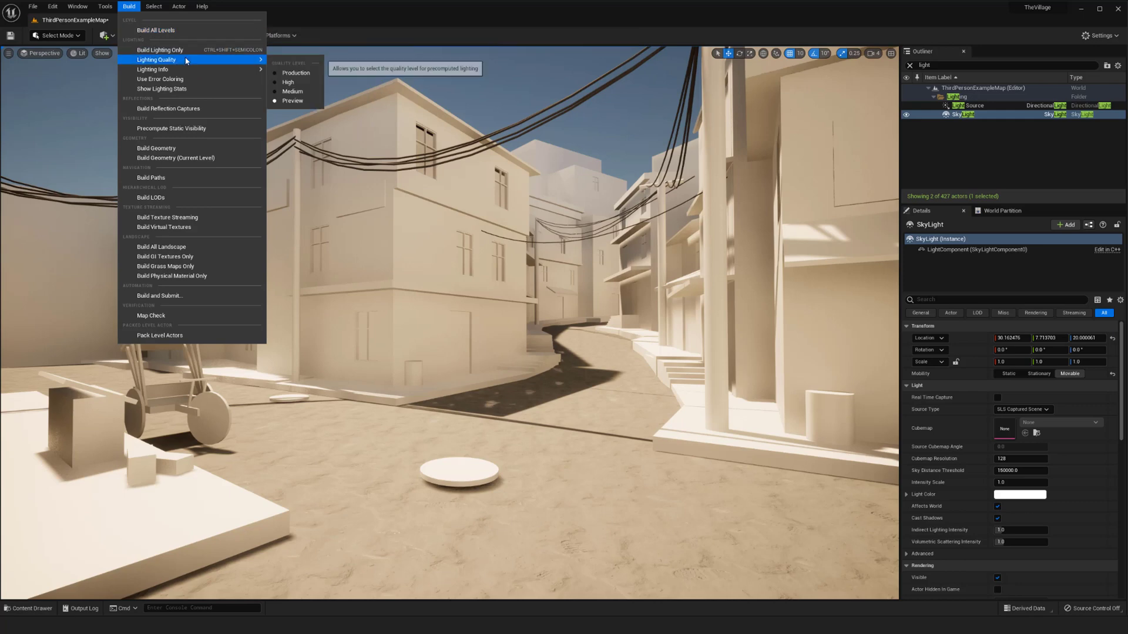
pyautogui.click(181, 51)
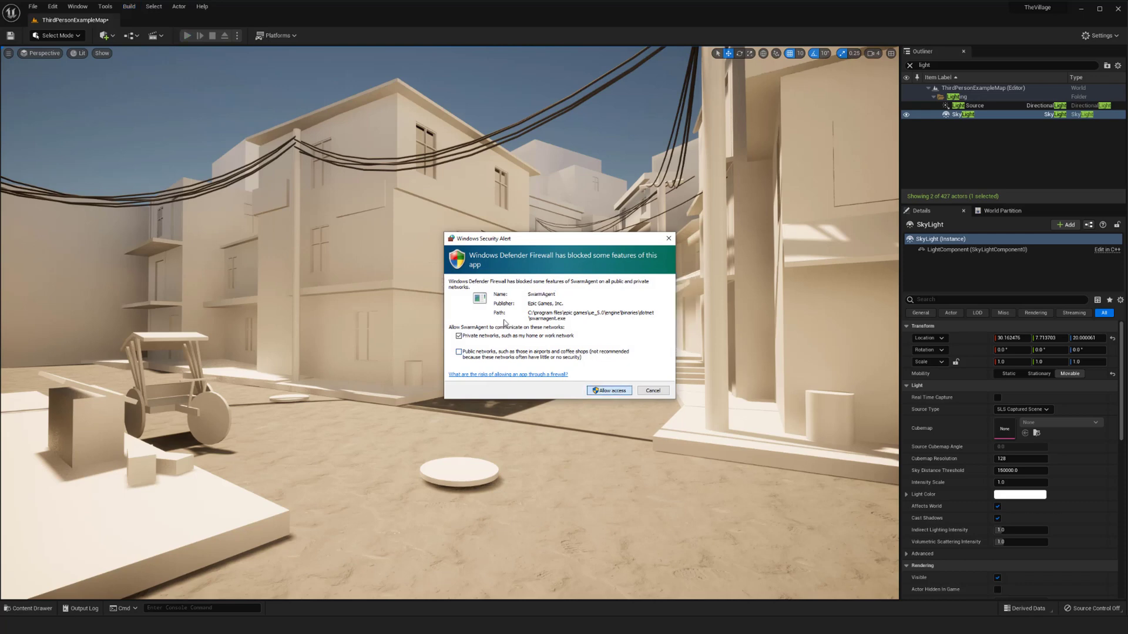
pyautogui.click(608, 390)
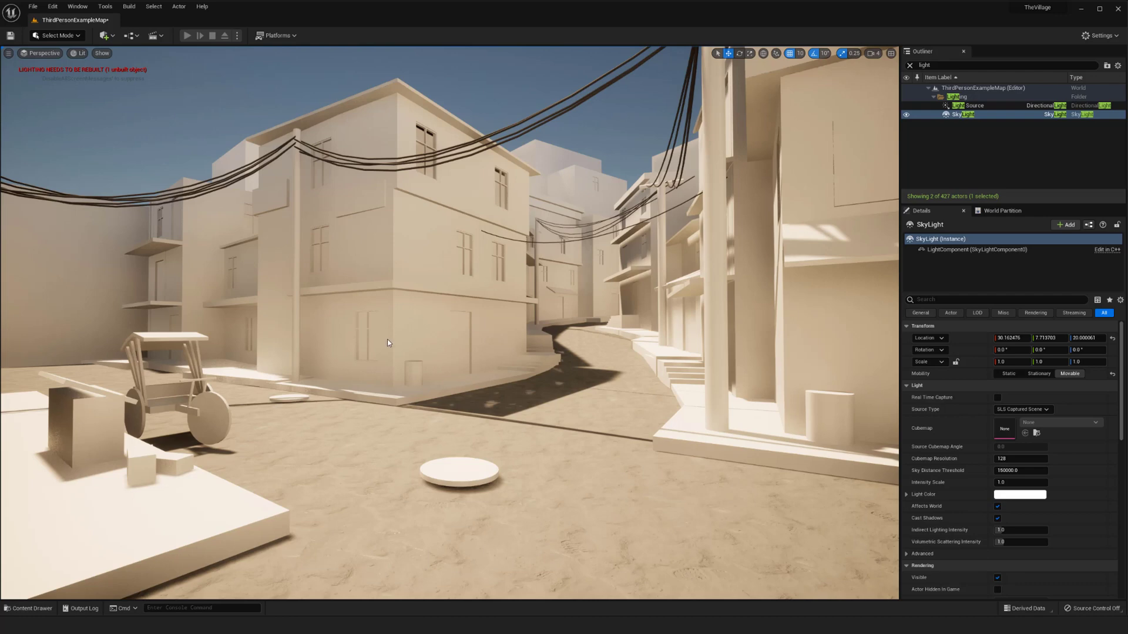
pyautogui.hotkey('alt', 'p')
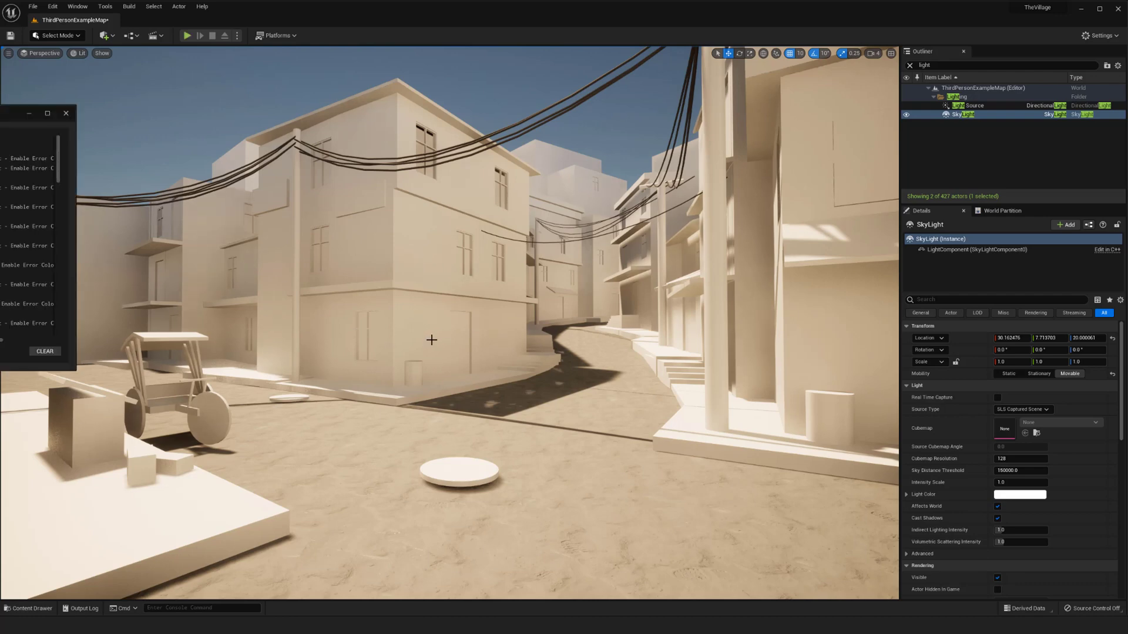
pyautogui.click(65, 115)
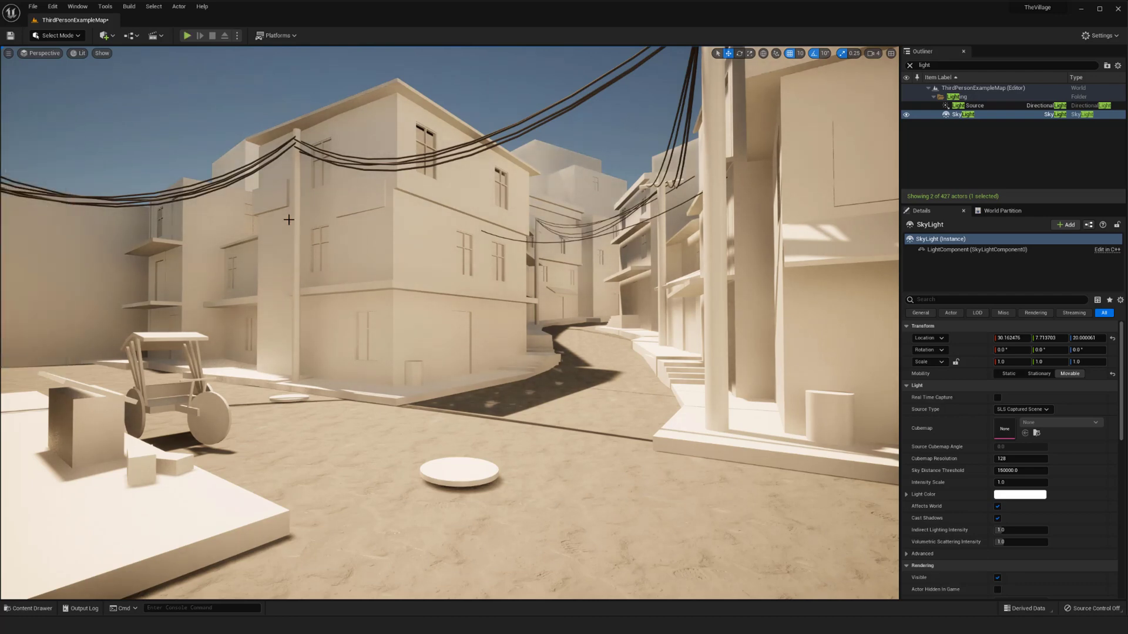
# Toggle the visibility of the Light Source and SkyLight and examine their effect on the village street.
pyautogui.moveTo(399, 293); pyautogui.dragTo(380, 287, button='right')
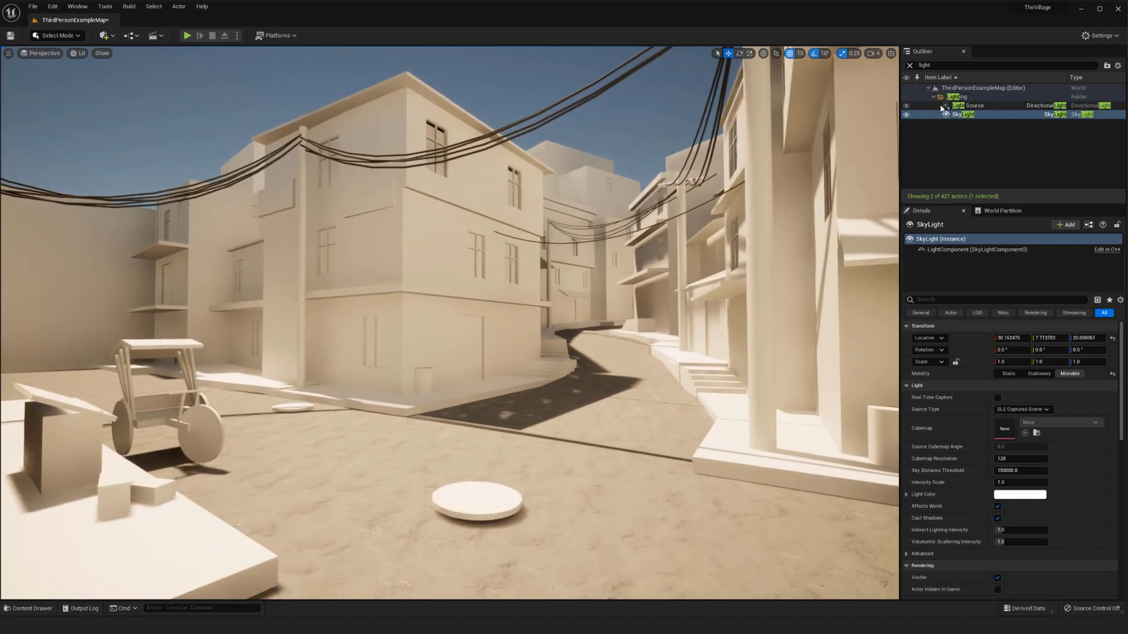
pyautogui.click(913, 107)
pyautogui.click(907, 106)
pyautogui.click(906, 106)
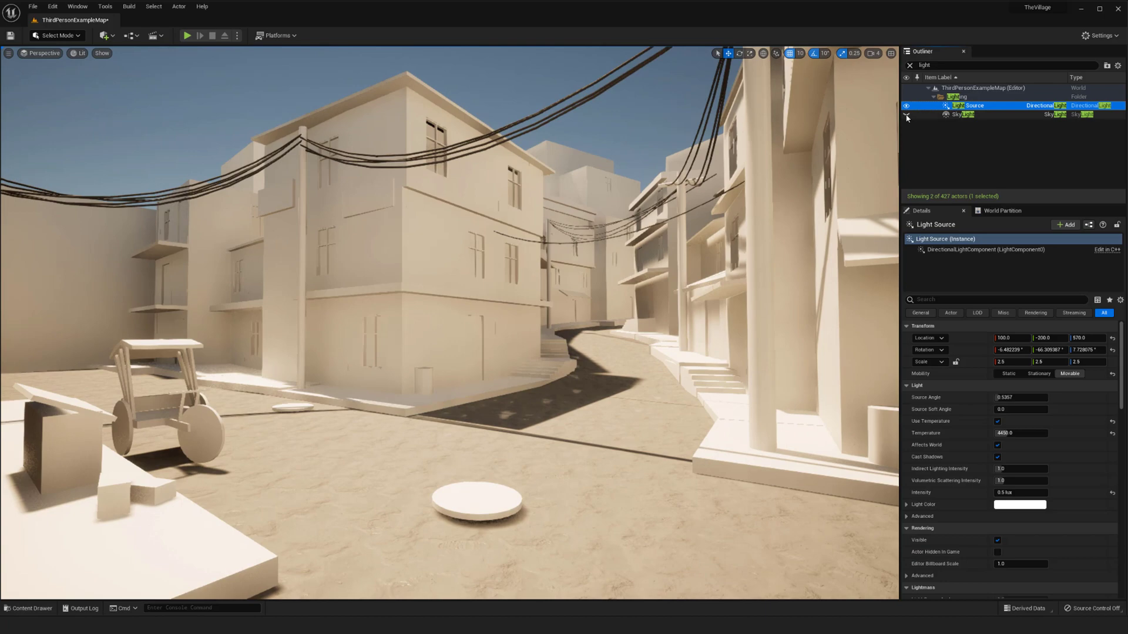
pyautogui.click(906, 116)
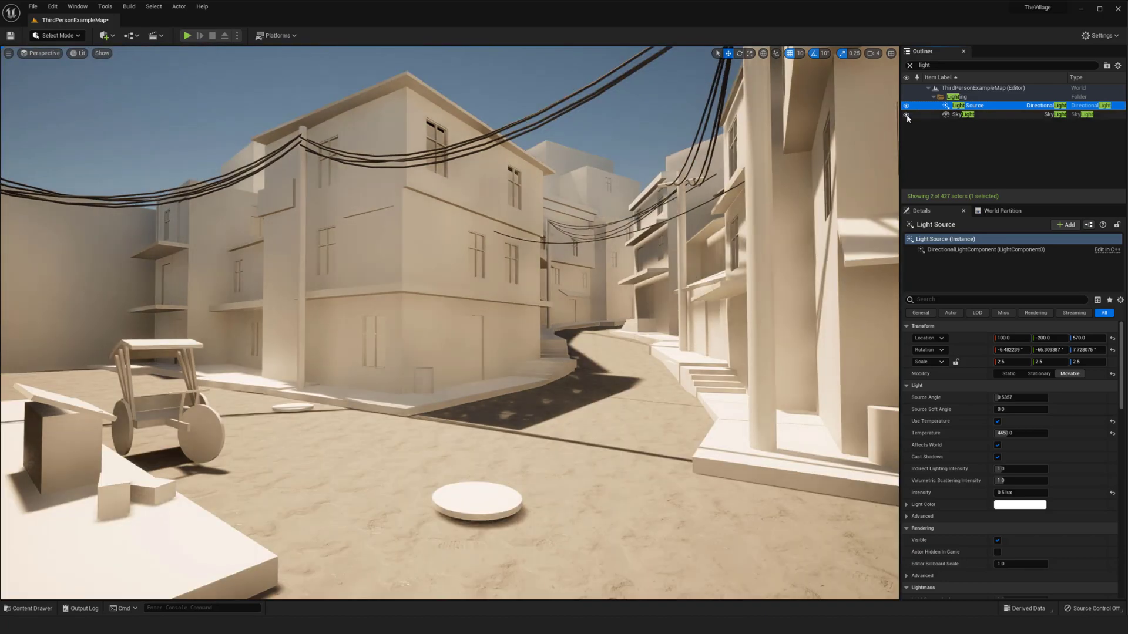
pyautogui.moveTo(588, 264); pyautogui.dragTo(615, 288, button='right')
pyautogui.press('s')
pyautogui.moveTo(423, 297); pyautogui.dragTo(626, 315, button='right')
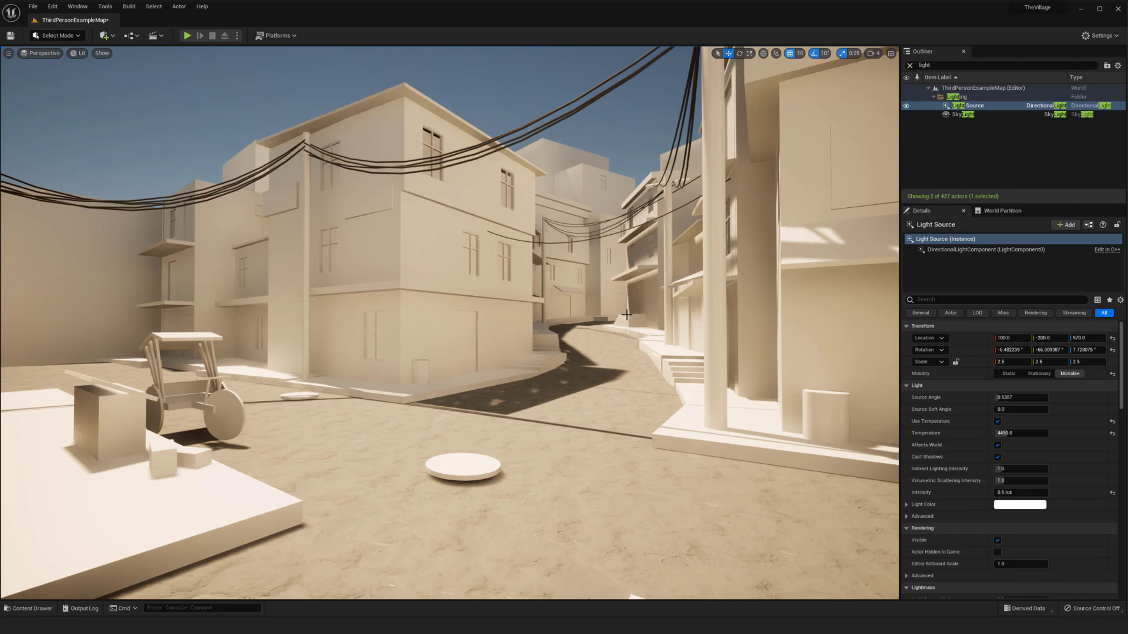
pyautogui.click(1006, 115)
pyautogui.click(975, 106)
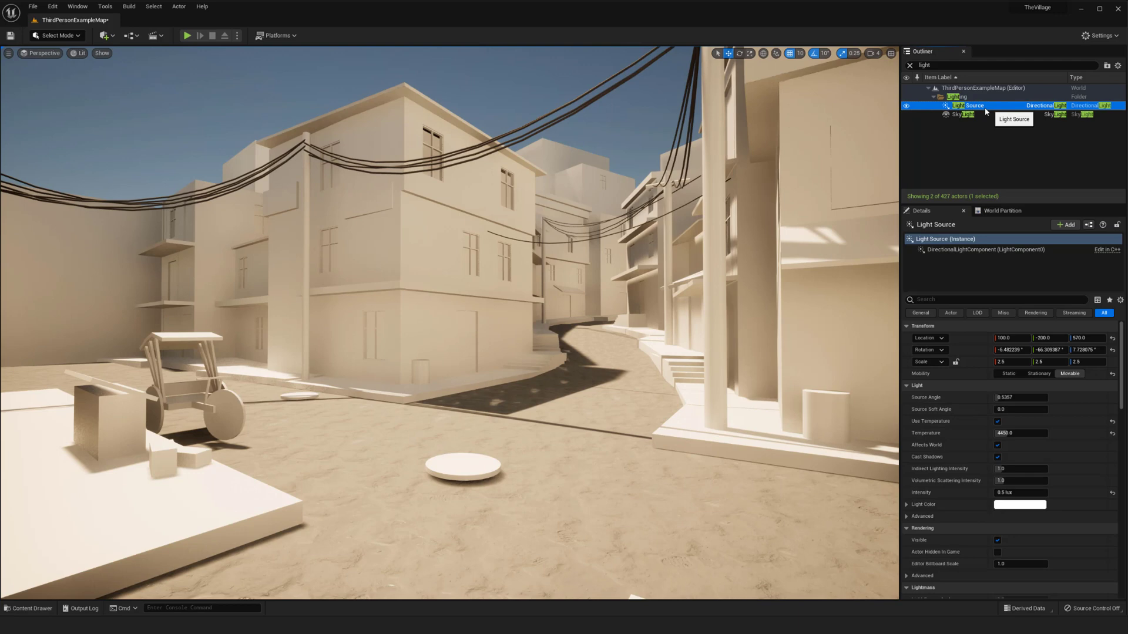
pyautogui.click(975, 114)
pyautogui.click(969, 106)
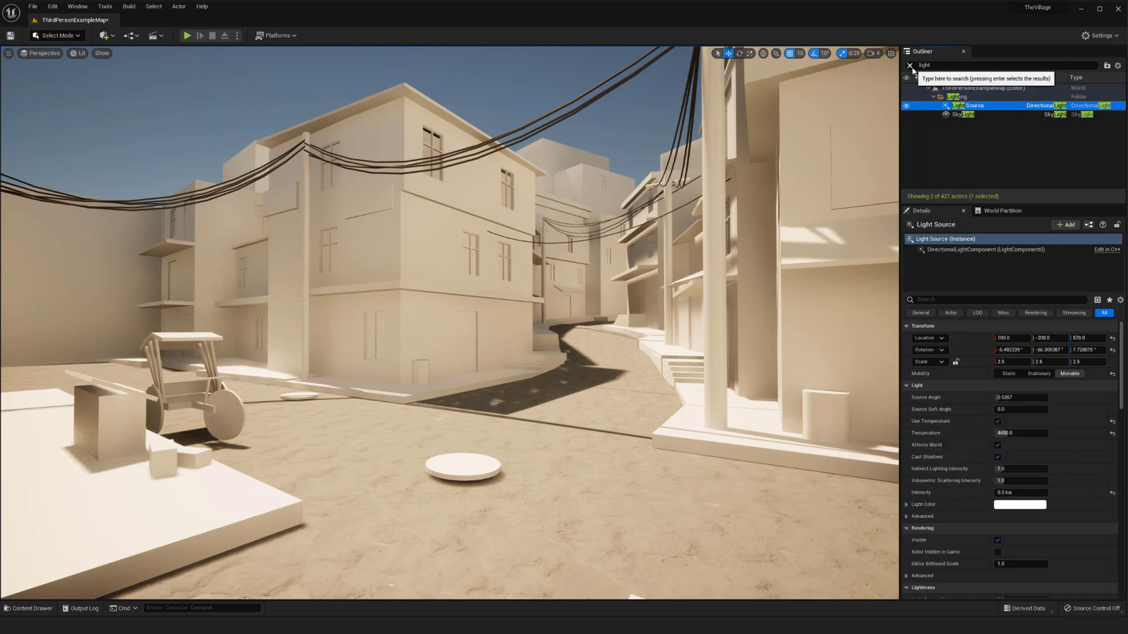
# Clear the "light" filter from the actor list and collapse the Lighting and MISC folders.
pyautogui.click(909, 65)
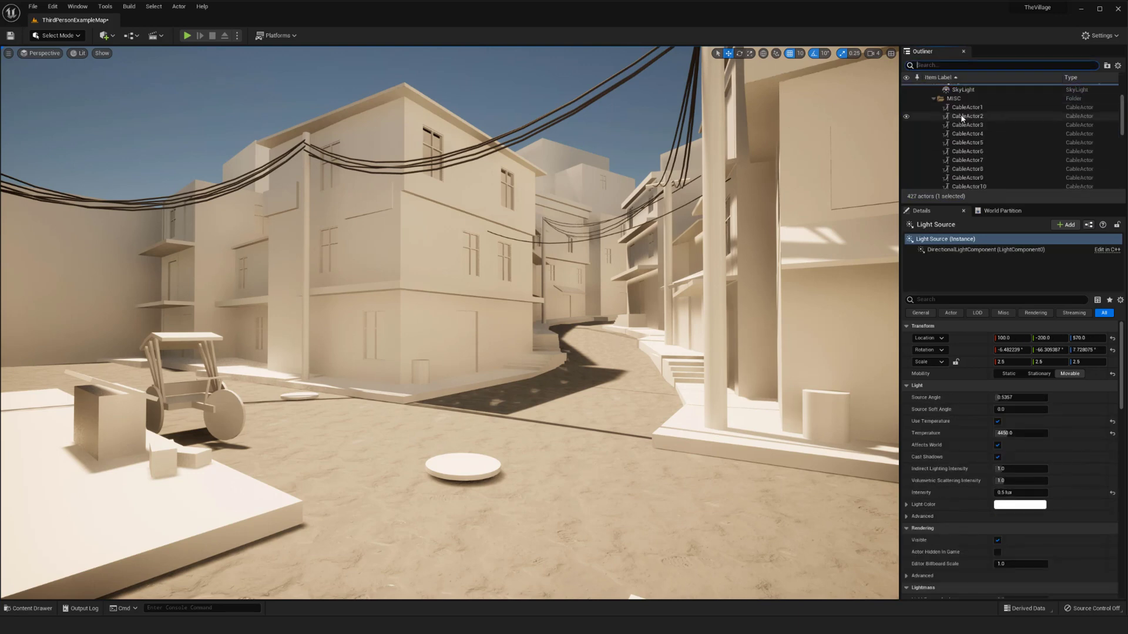
pyautogui.click(934, 114)
pyautogui.click(933, 124)
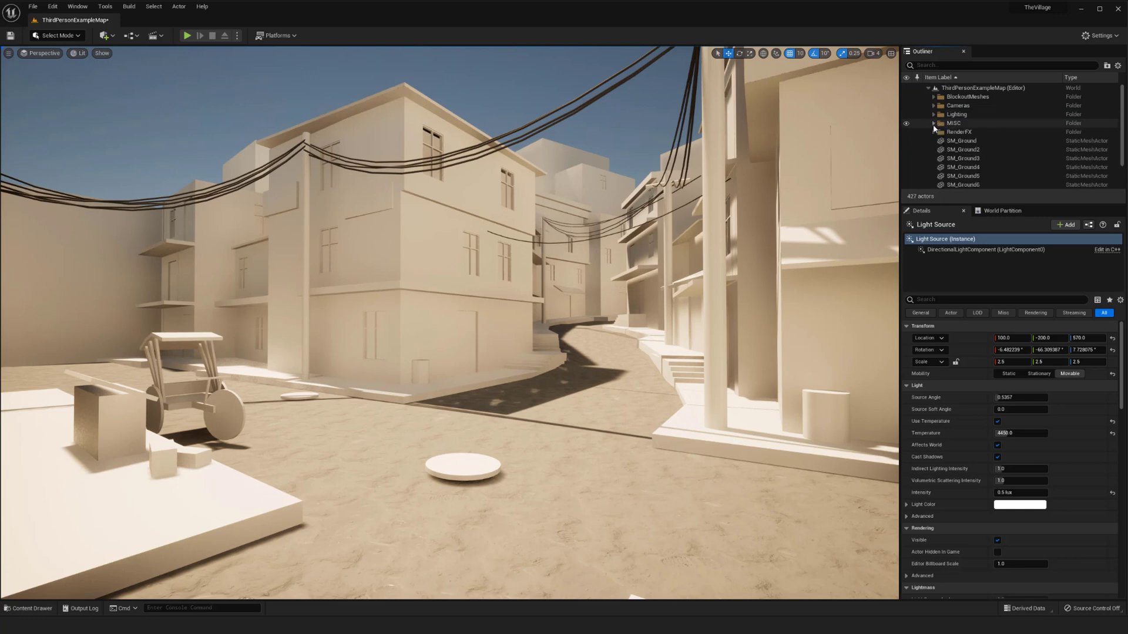
pyautogui.moveTo(681, 262); pyautogui.dragTo(654, 268, button='middle')
pyautogui.moveTo(669, 272)
pyautogui.mouseDown(button='right')
pyautogui.moveTo(707, 244)
pyautogui.moveTo(669, 272)
pyautogui.mouseUp(button='right')
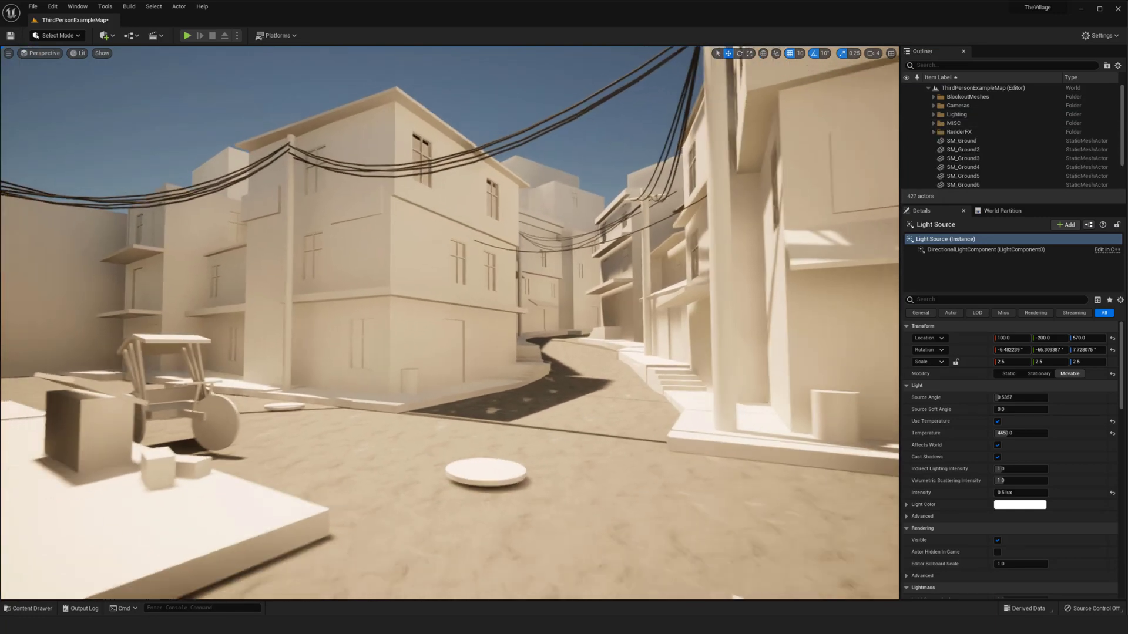
pyautogui.scroll(-3, 994, 165)
pyautogui.scroll(3, 992, 166)
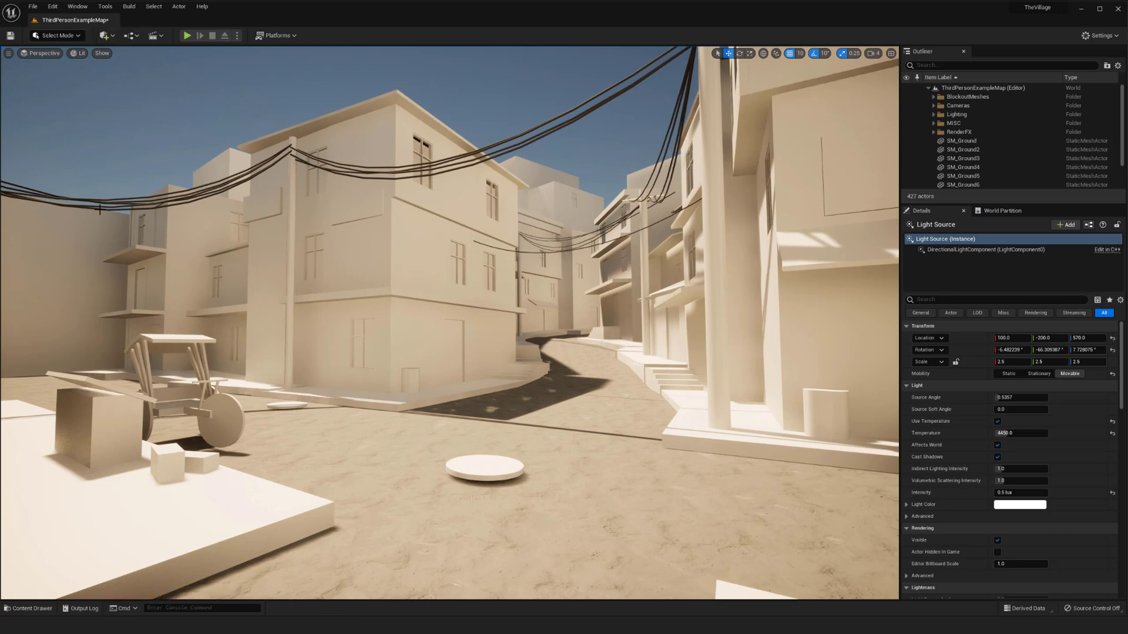
# Bring up the Place Actors browser and narrow it to leave more room for the viewport.
pyautogui.click(33, 6)
pyautogui.click(75, 7)
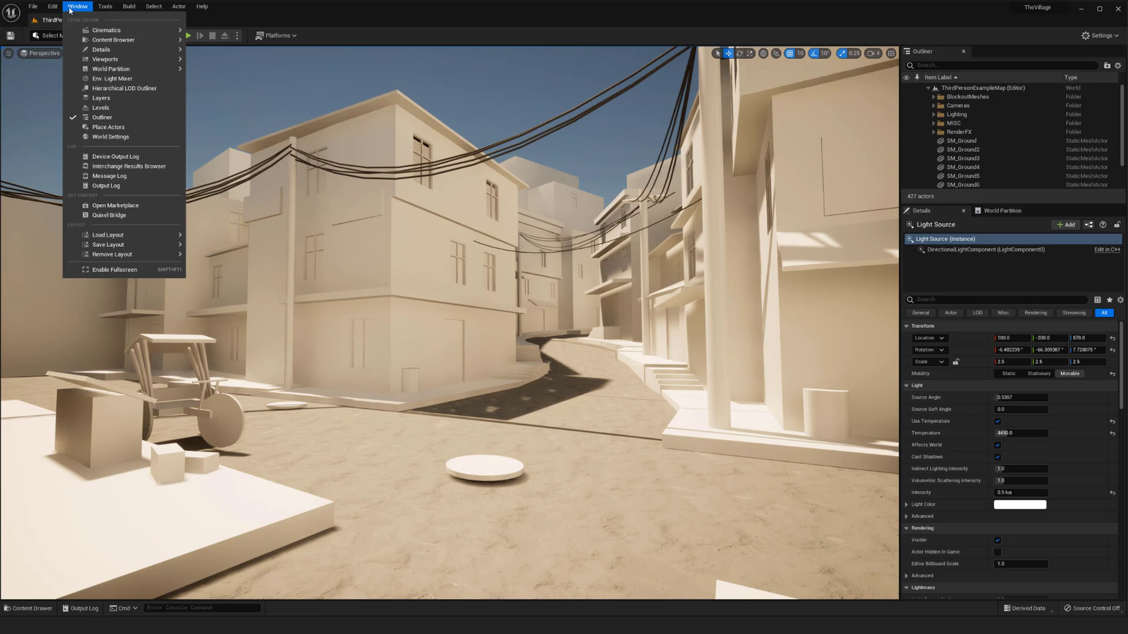
pyautogui.moveTo(94, 60)
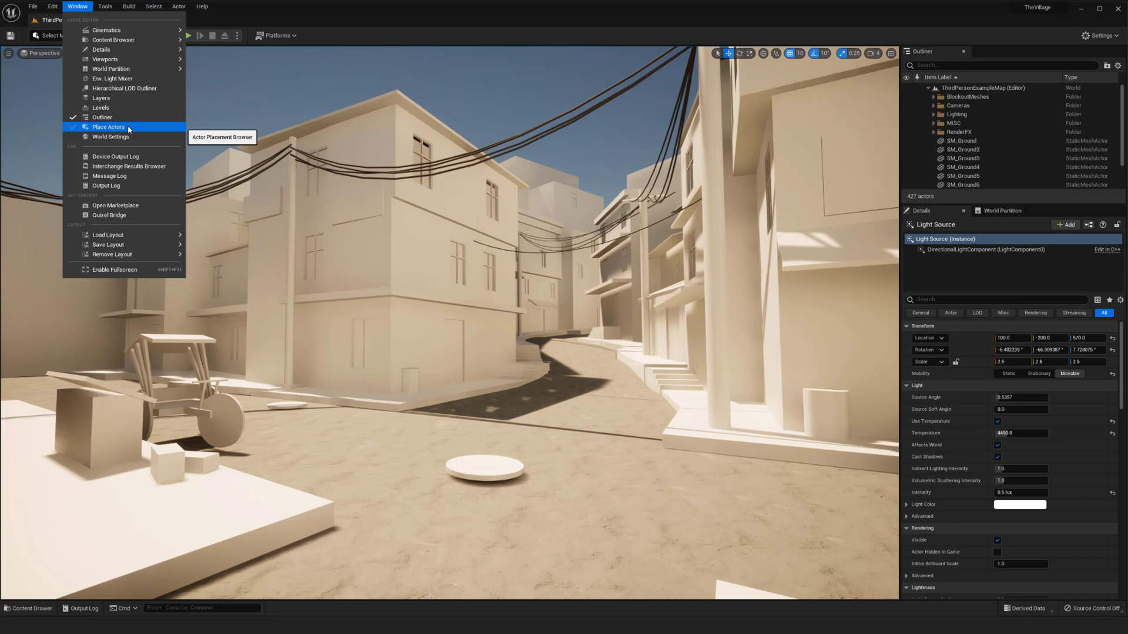
pyautogui.click(120, 130)
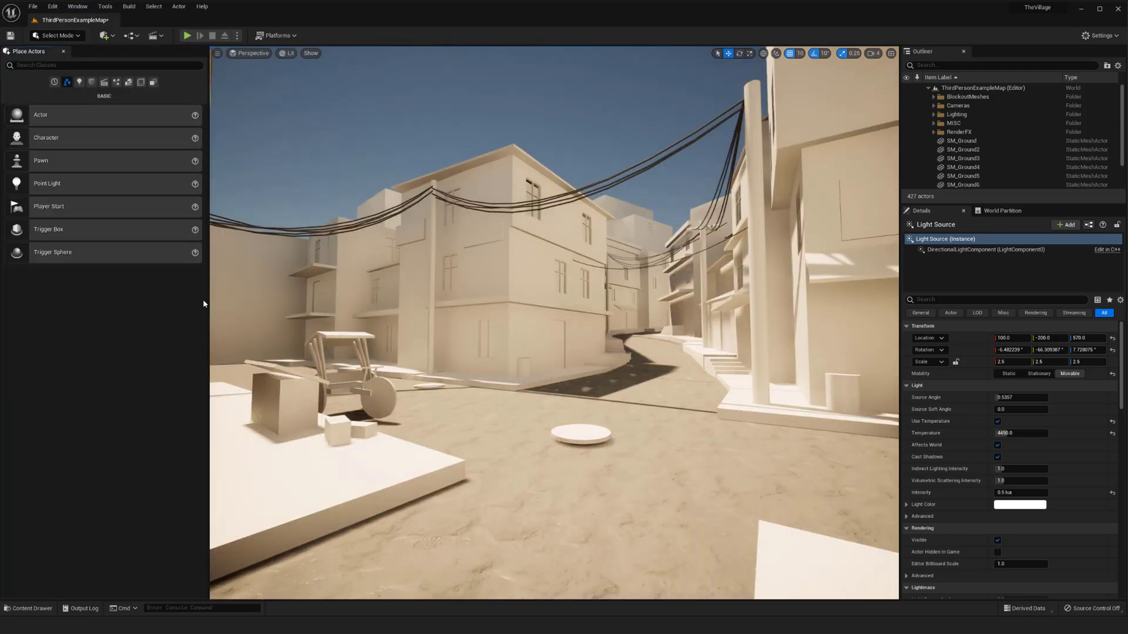
pyautogui.moveTo(208, 293); pyautogui.dragTo(186, 292)
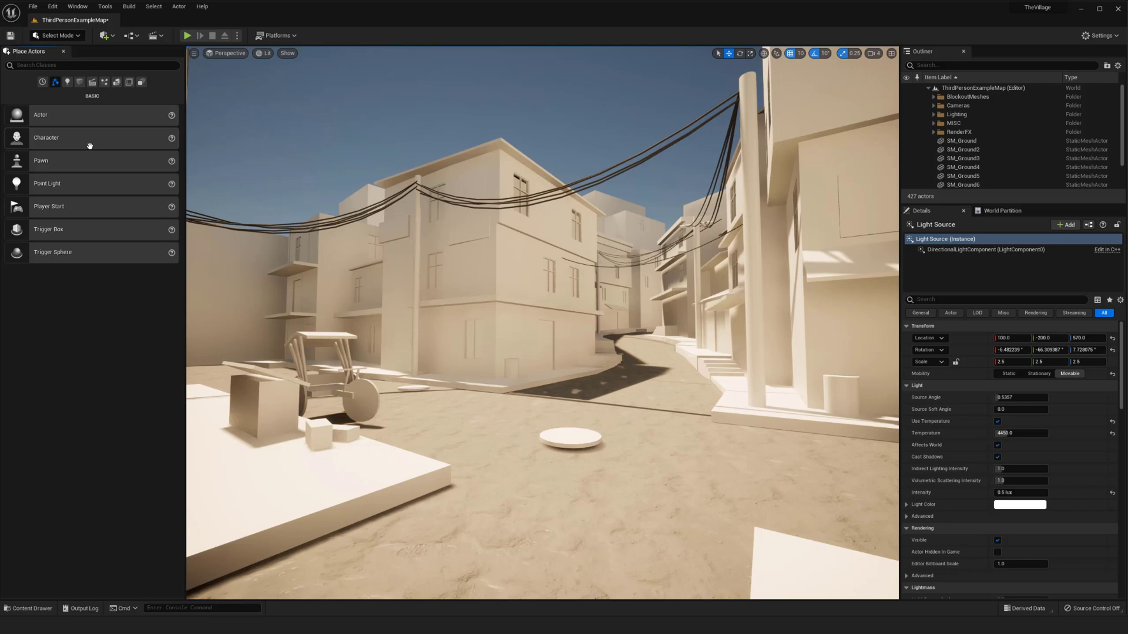
# Search the placeable actors for "post", place a PostProcessVolume in the village street, and show the editor icons and volume bounds.
pyautogui.write('post')
pyautogui.moveTo(54, 87); pyautogui.dragTo(556, 418)
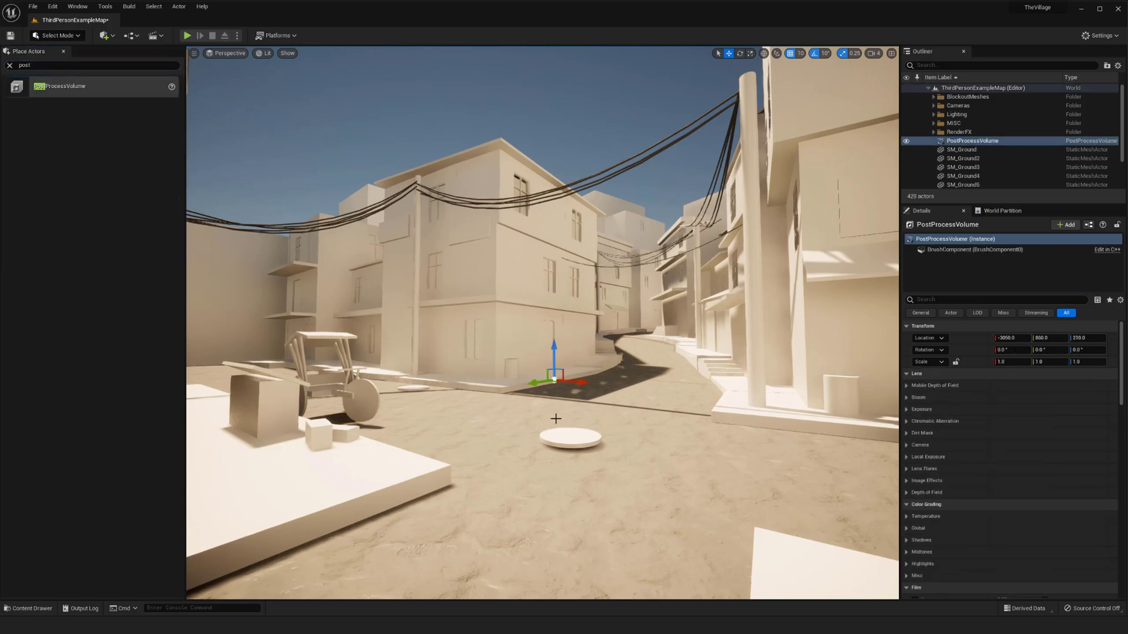
pyautogui.moveTo(554, 353); pyautogui.dragTo(610, 351)
pyautogui.press('g')
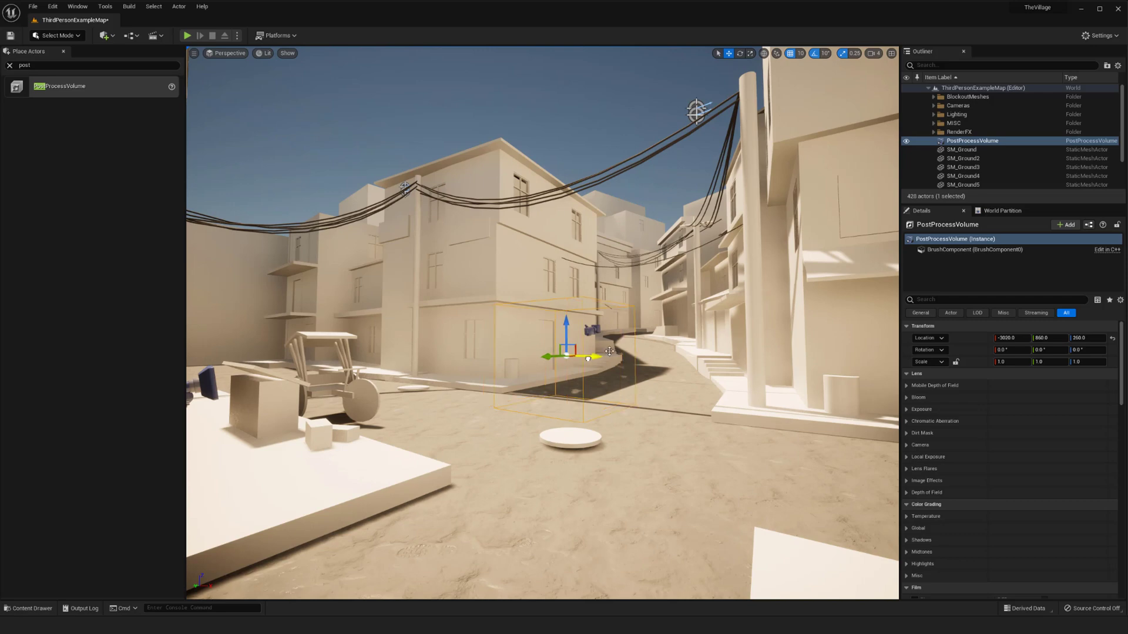
# Enable Infinite Extent (Unbound) on the new PostProcessVolume so it affects the whole level.
pyautogui.scroll(-1, 1120, 353)
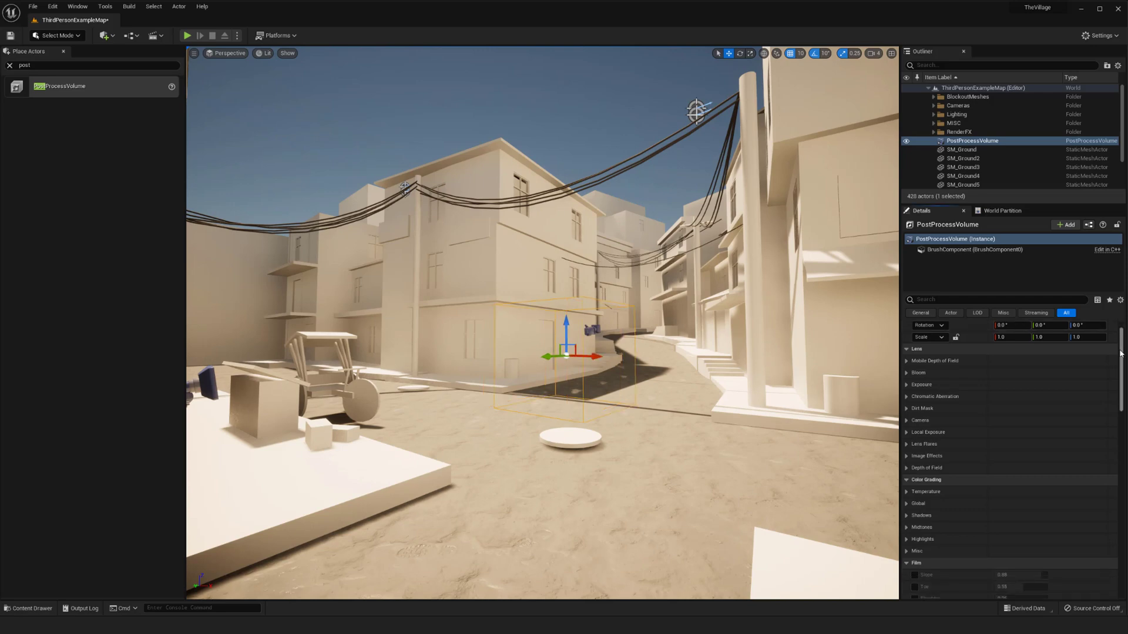
pyautogui.scroll(-8, 1120, 353)
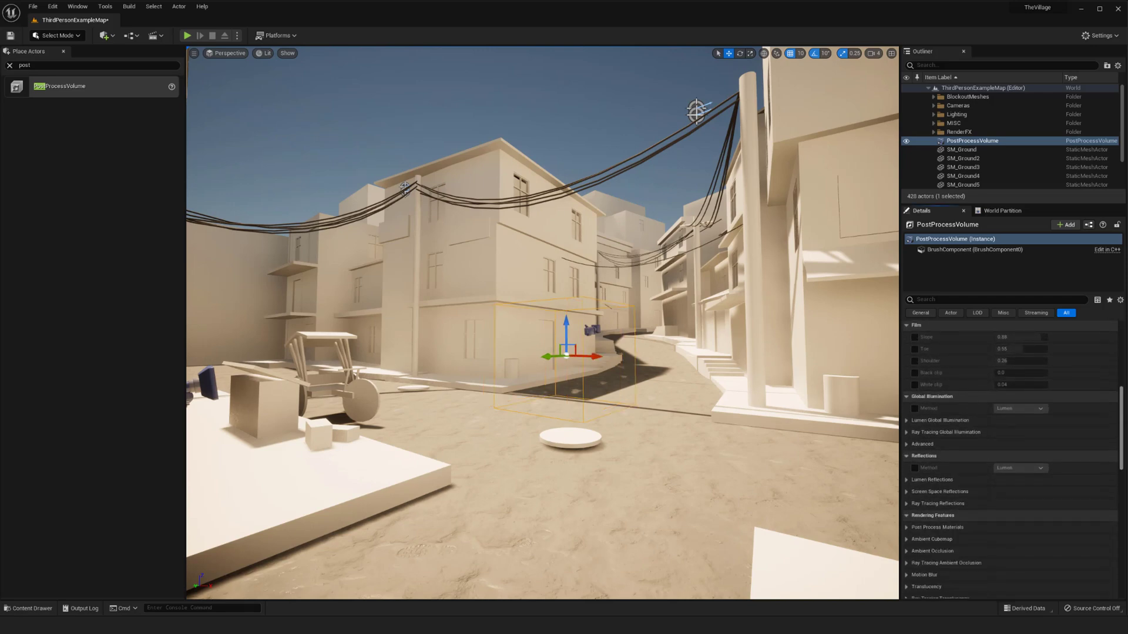
pyautogui.scroll(-6, 1125, 485)
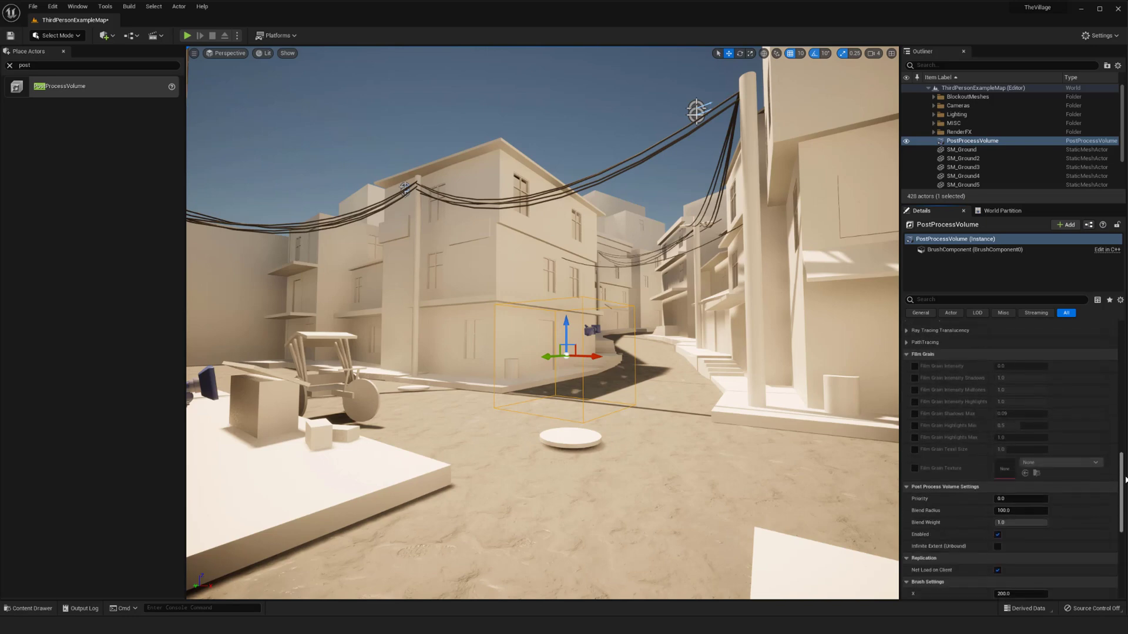
pyautogui.scroll(-1, 1125, 485)
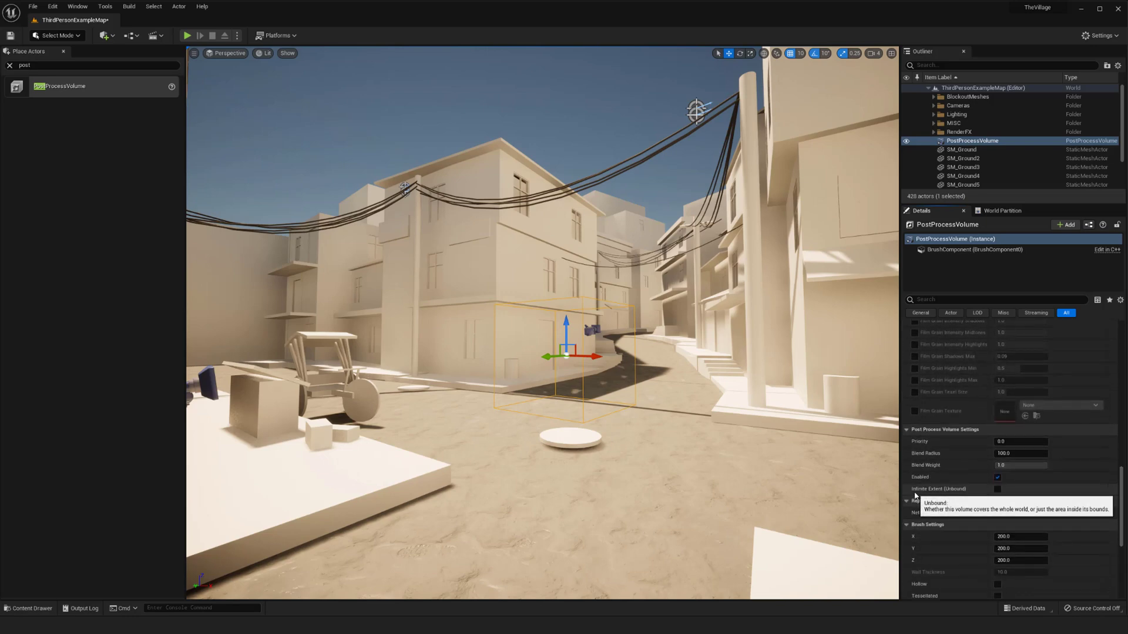
pyautogui.click(997, 489)
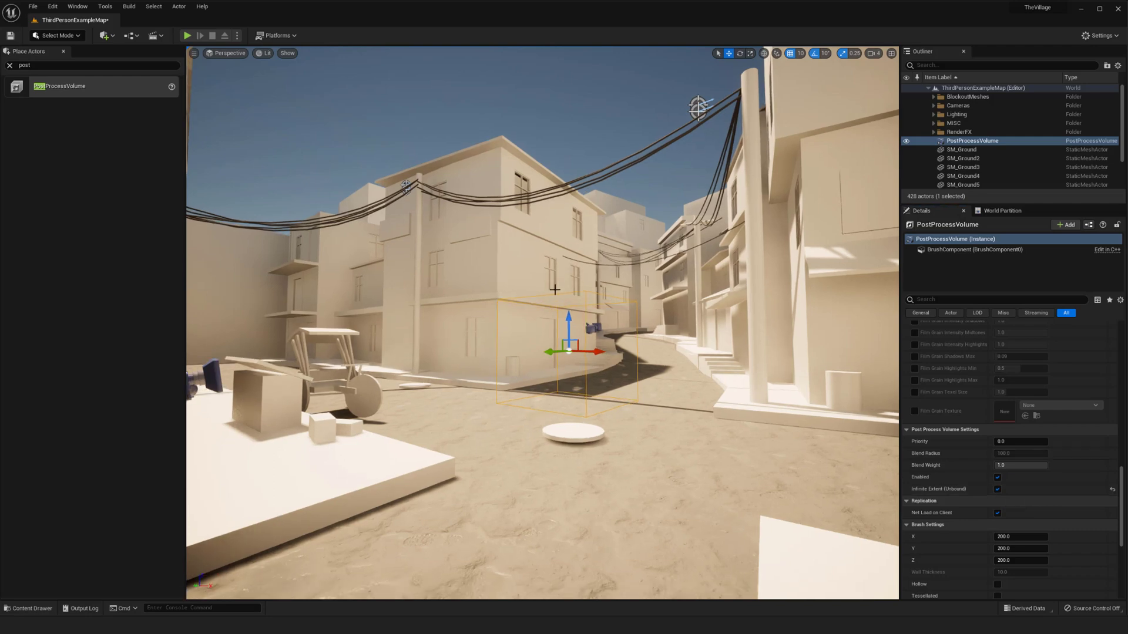
# Override the PostProcessVolume's exposure limits, setting both Min Brightness and Max Brightness to 1.0.
pyautogui.moveTo(672, 395); pyautogui.dragTo(675, 388, button='right')
pyautogui.scroll(3, 671, 394)
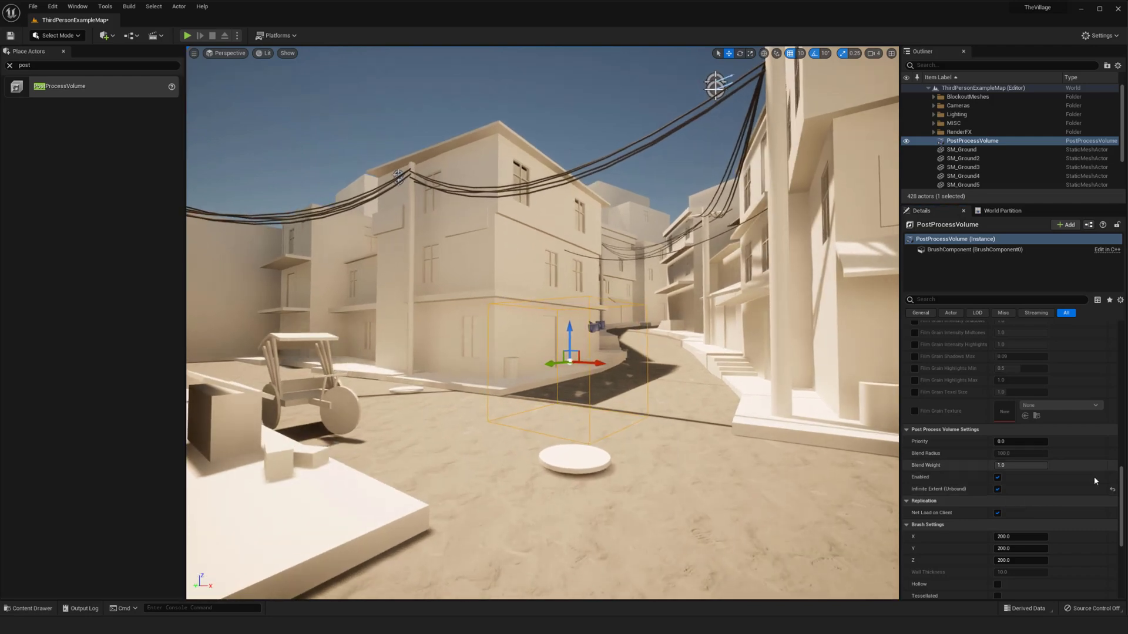
pyautogui.scroll(15, 944, 417)
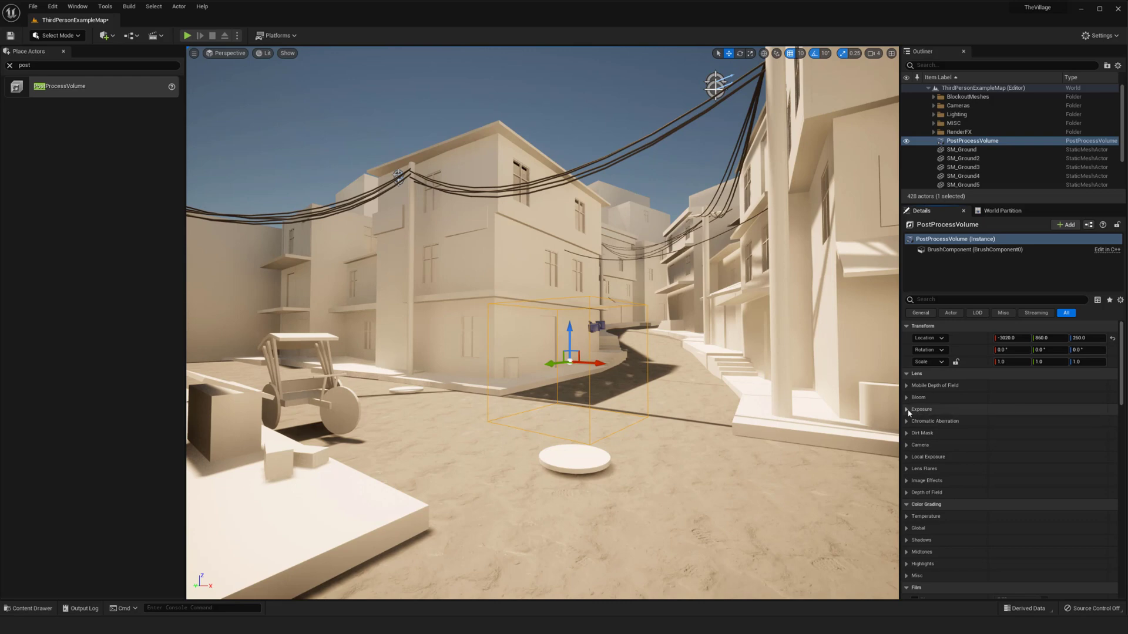
pyautogui.click(906, 409)
pyautogui.scroll(-2, 920, 464)
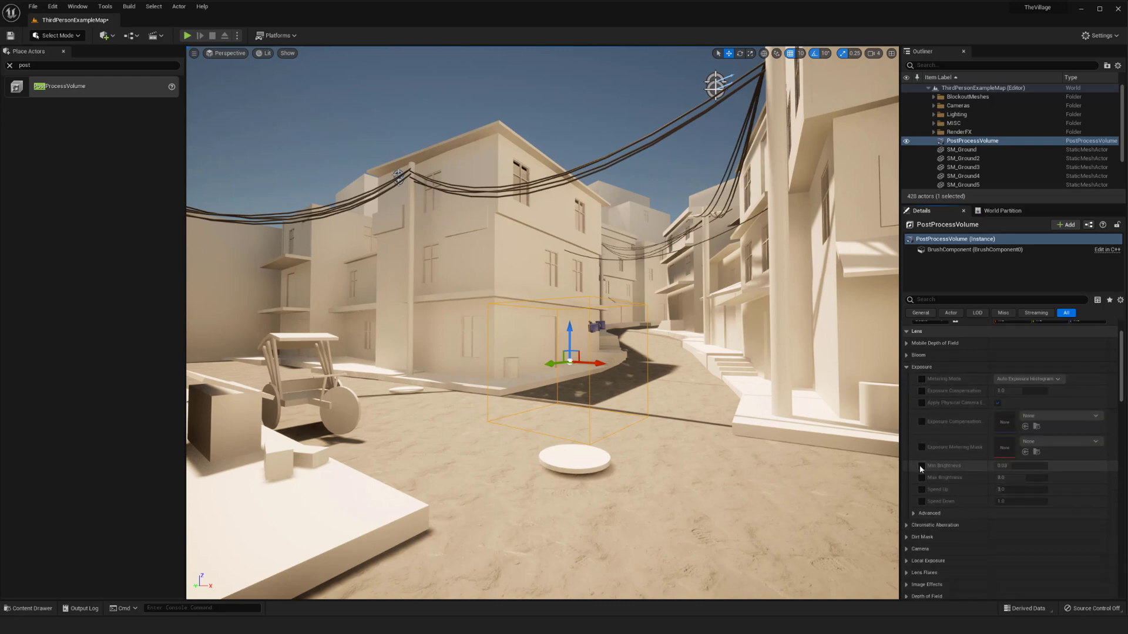
pyautogui.click(921, 465)
pyautogui.click(921, 478)
pyautogui.click(1005, 465)
pyautogui.write('1')
pyautogui.click(1016, 478)
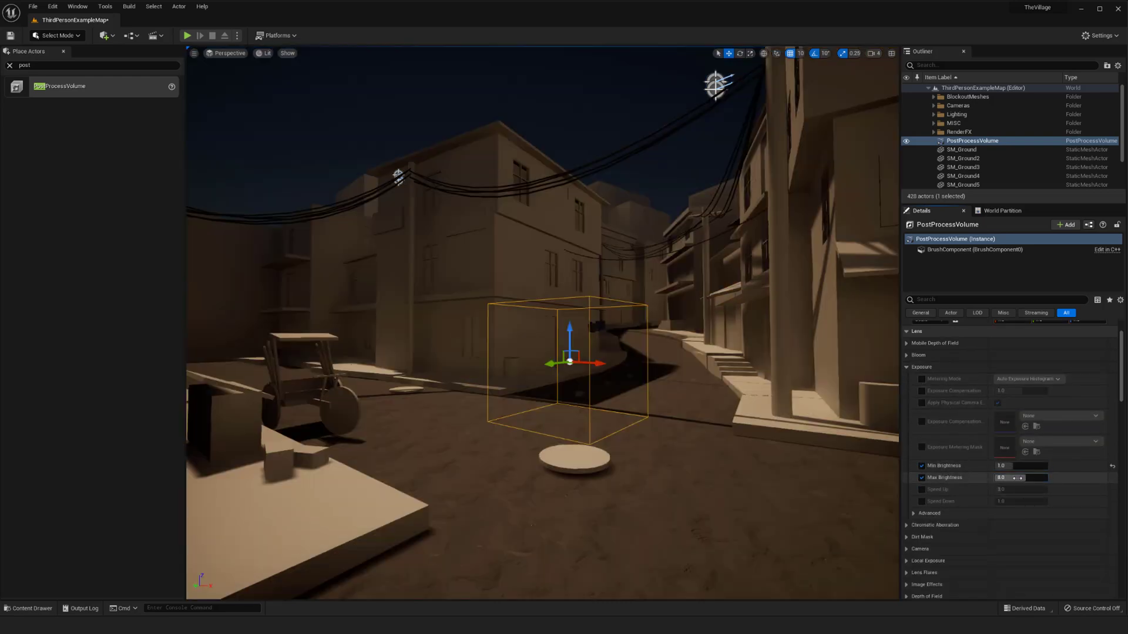
pyautogui.write('1')
pyautogui.moveTo(689, 387); pyautogui.dragTo(667, 411, button='middle')
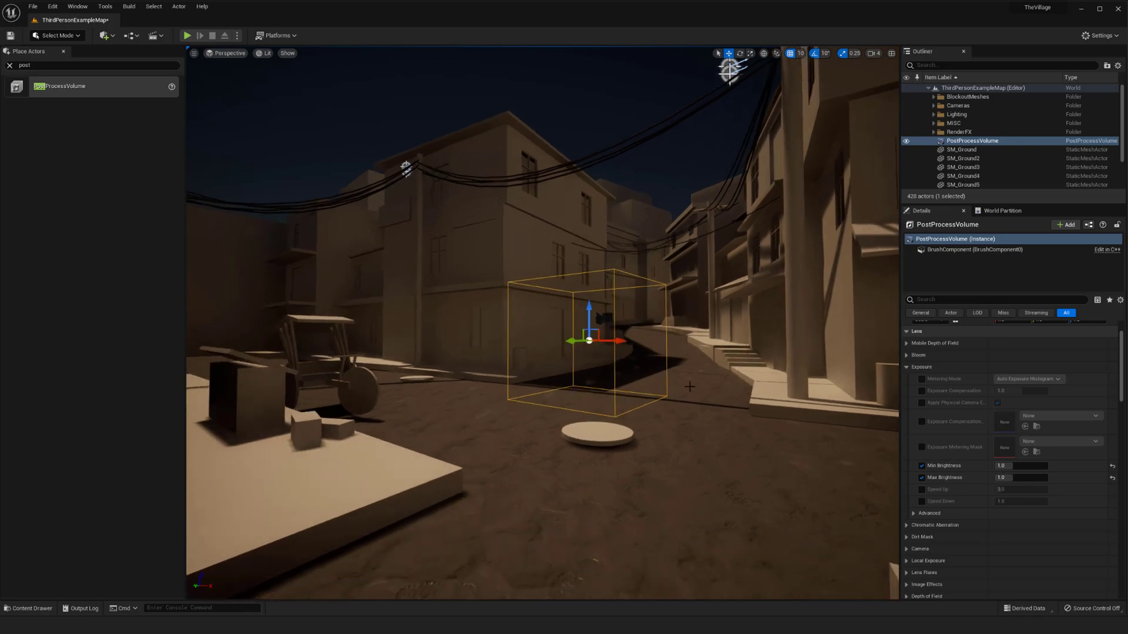
# Filter the Outliner by "light" and delete the existing Light Source and SkyLight from the Lighting folder.
pyautogui.moveTo(690, 387); pyautogui.dragTo(667, 370, button='right')
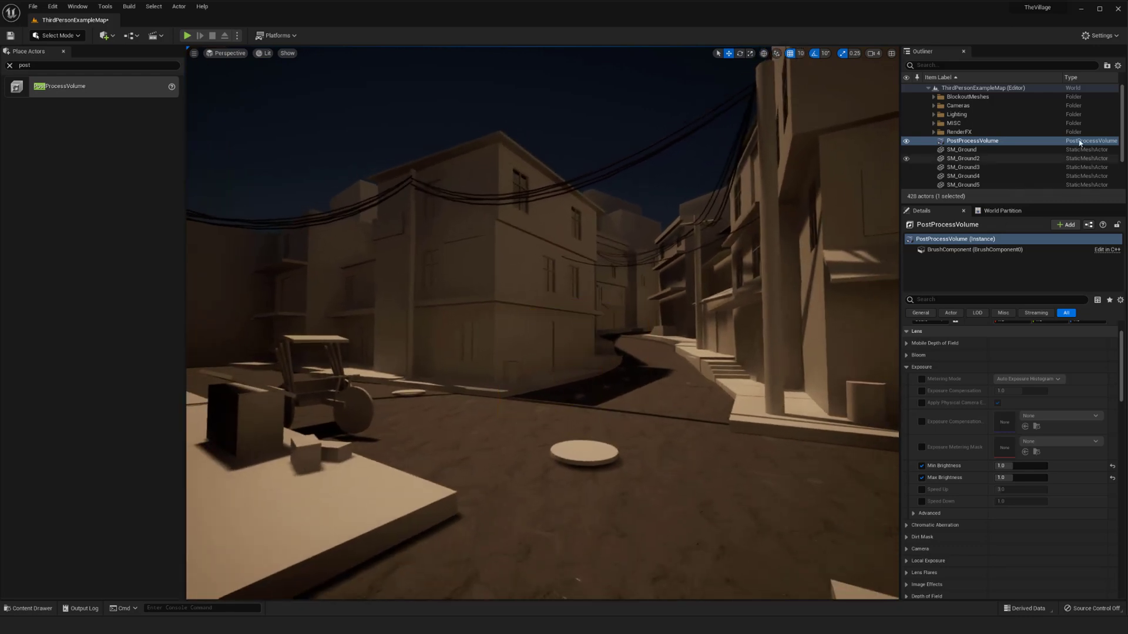
pyautogui.click(1079, 143)
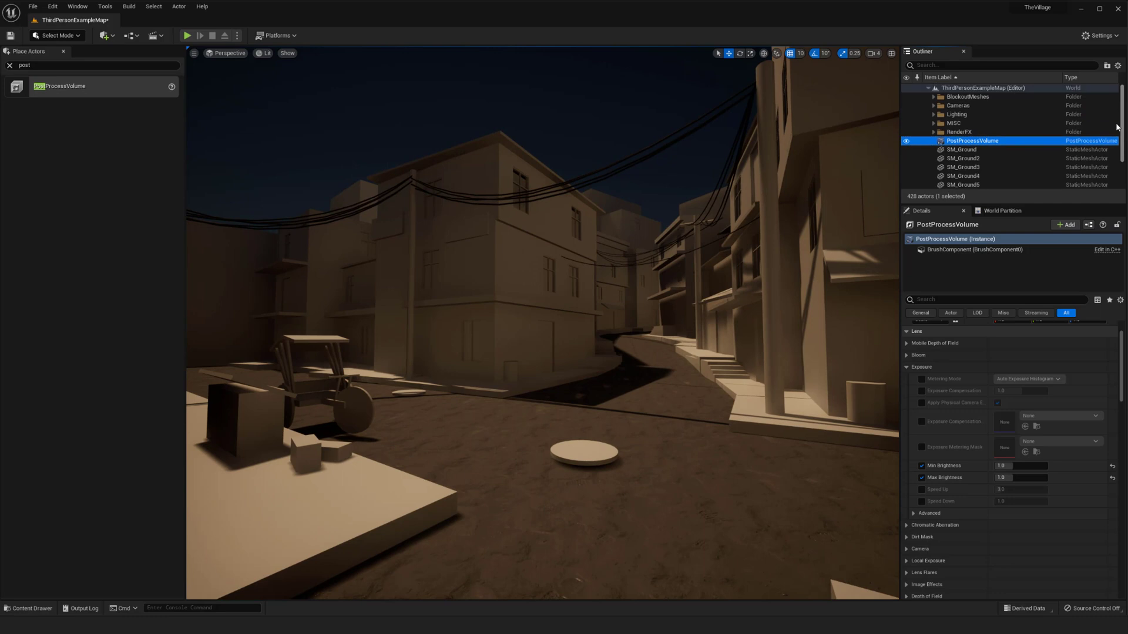
pyautogui.click(966, 65)
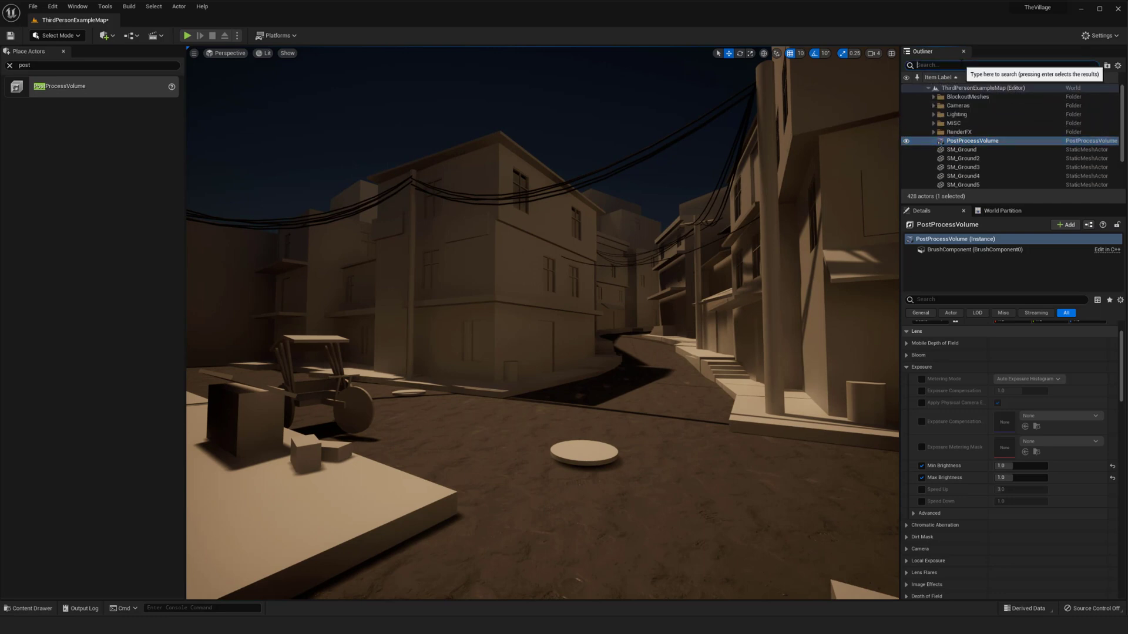
pyautogui.write('light')
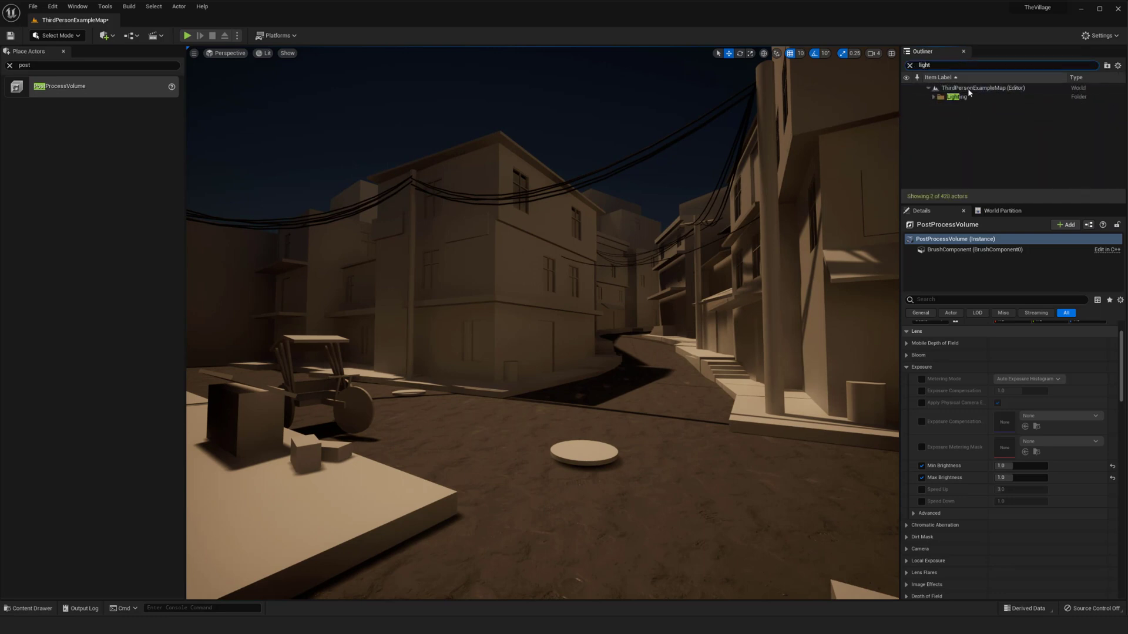
pyautogui.click(933, 97)
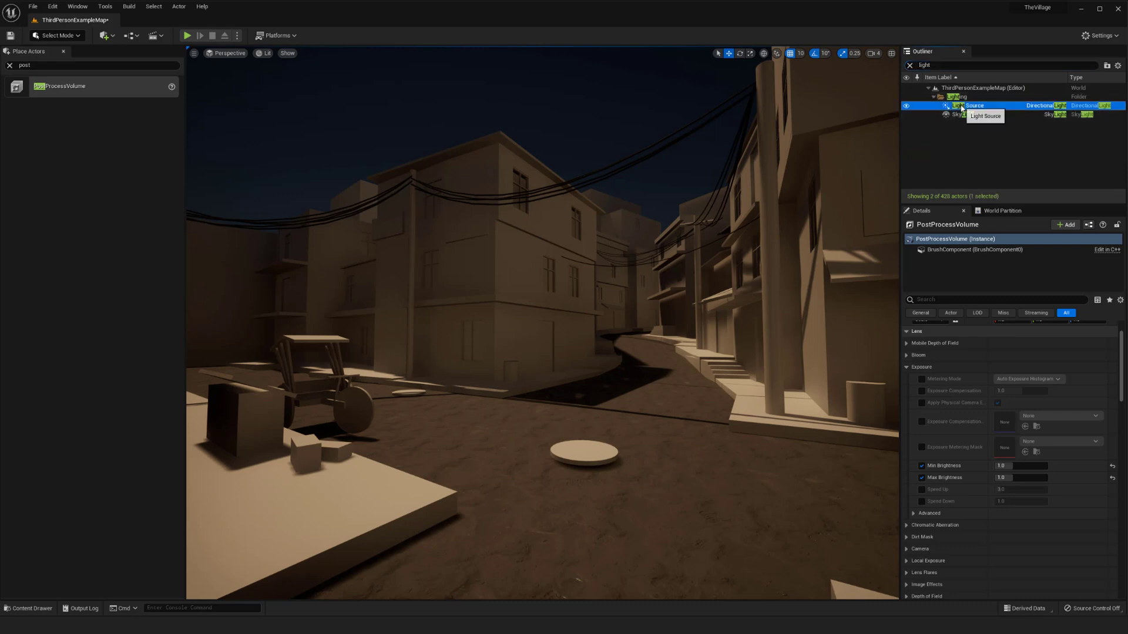
pyautogui.click(967, 106)
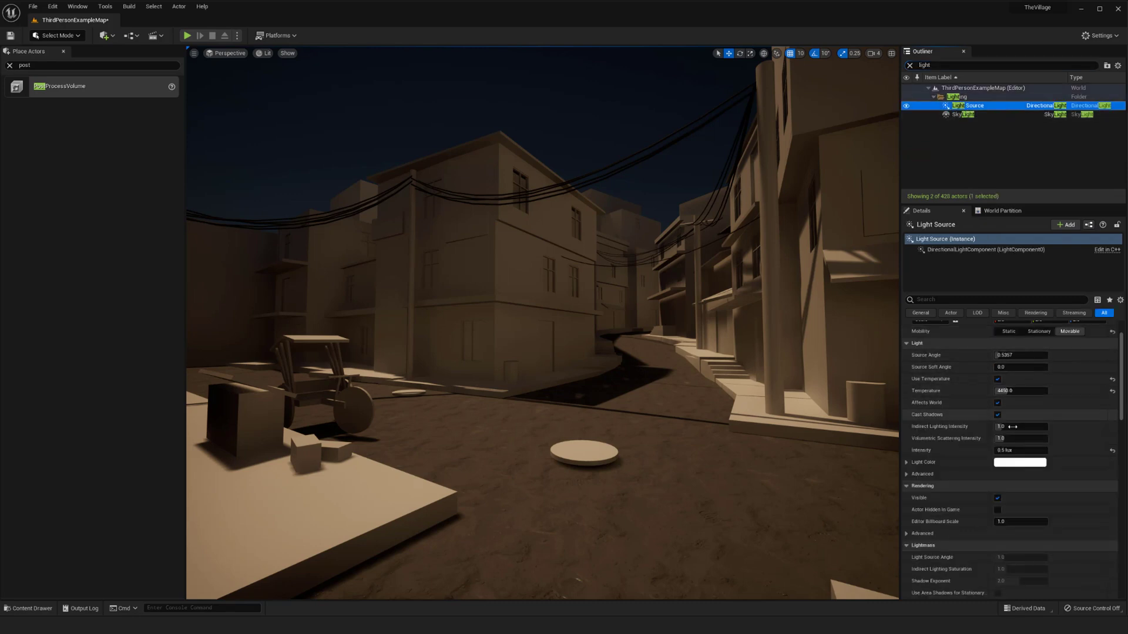
pyautogui.click(977, 114)
pyautogui.keyDown('ctrl'); pyautogui.click(977, 108); pyautogui.keyUp('ctrl')
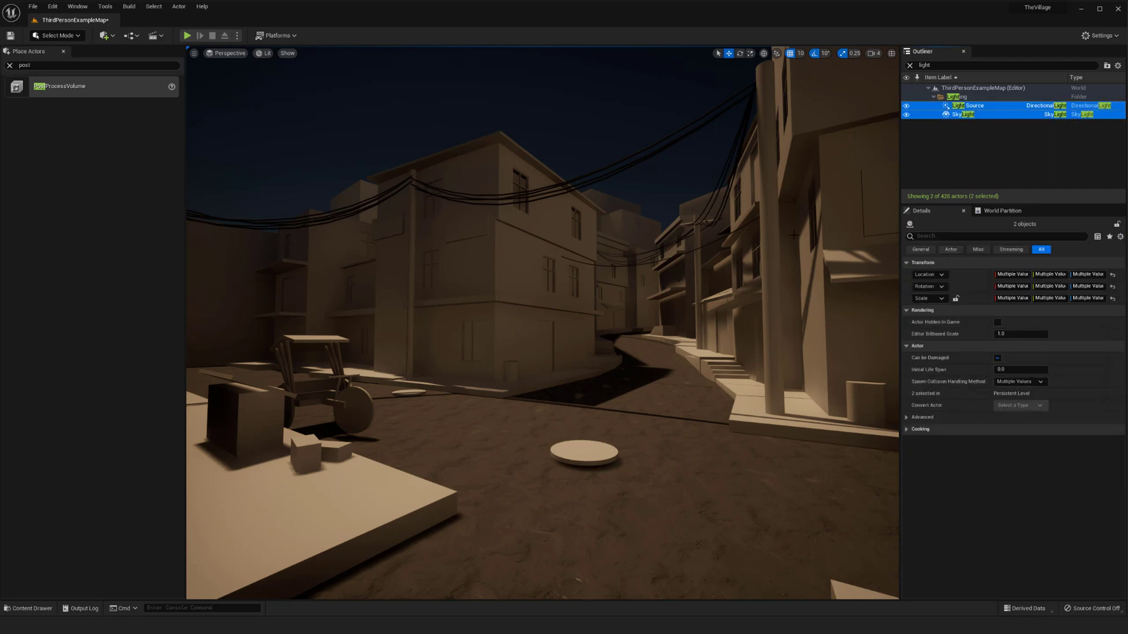
pyautogui.press('Delete')
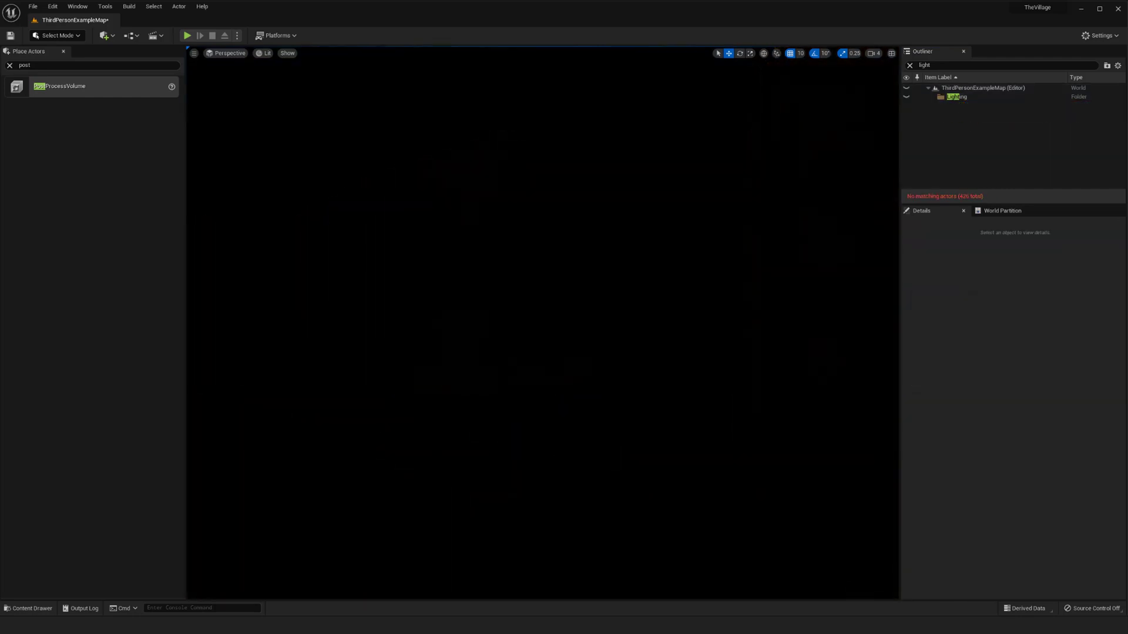
# Place a new Directional Light in the village street and rotate it horizontally so the sun comes from a different direction.
pyautogui.click(9, 65)
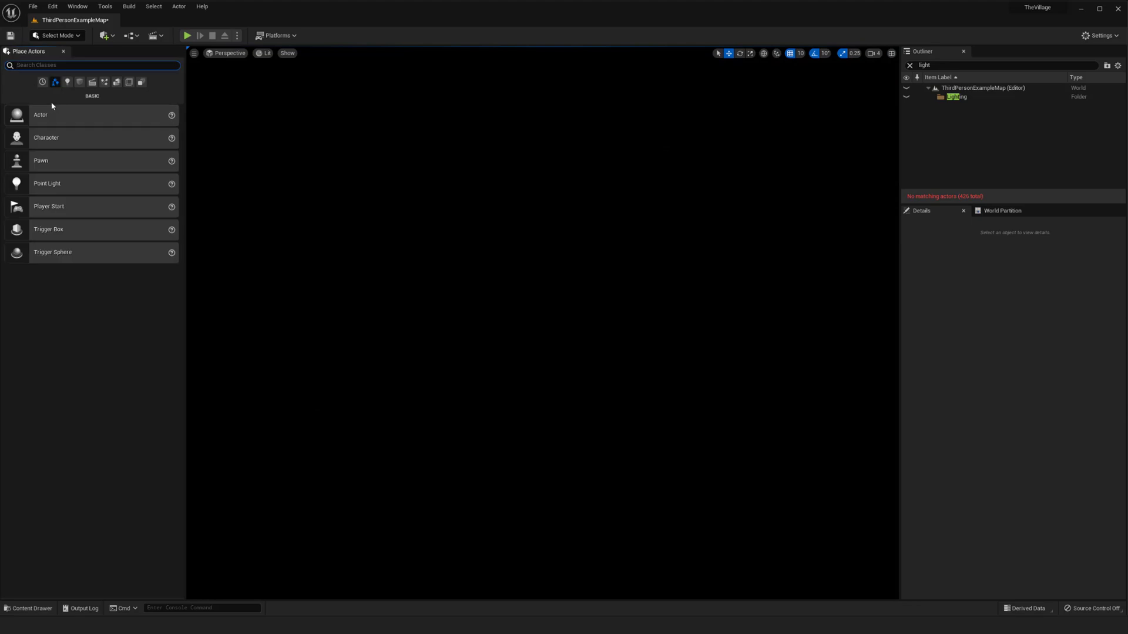
pyautogui.click(67, 83)
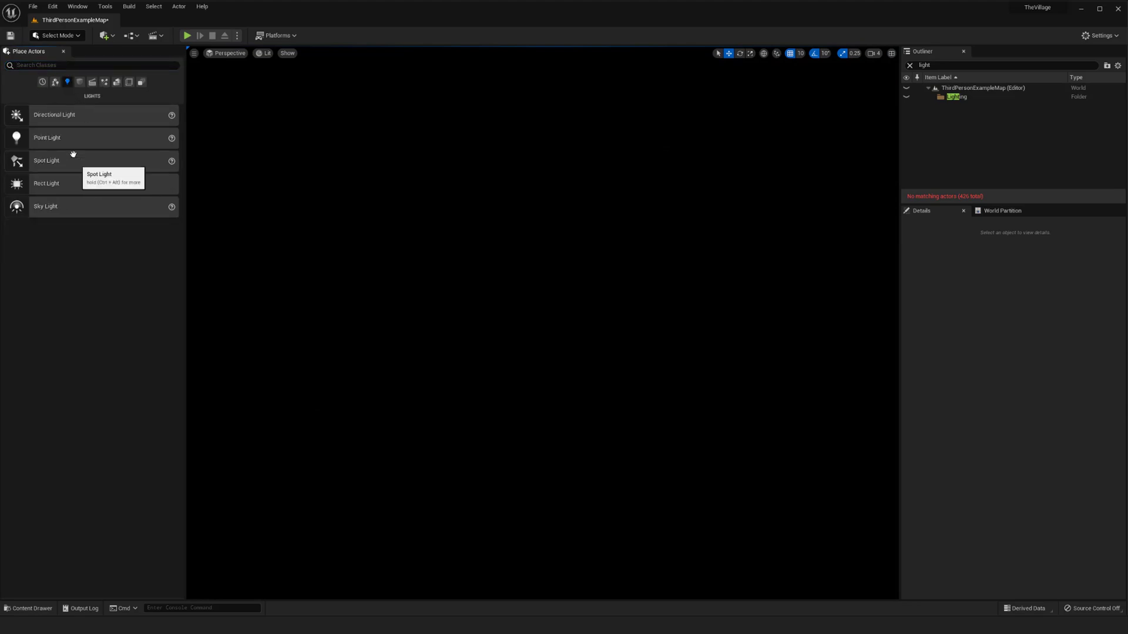
pyautogui.moveTo(73, 117); pyautogui.dragTo(551, 430)
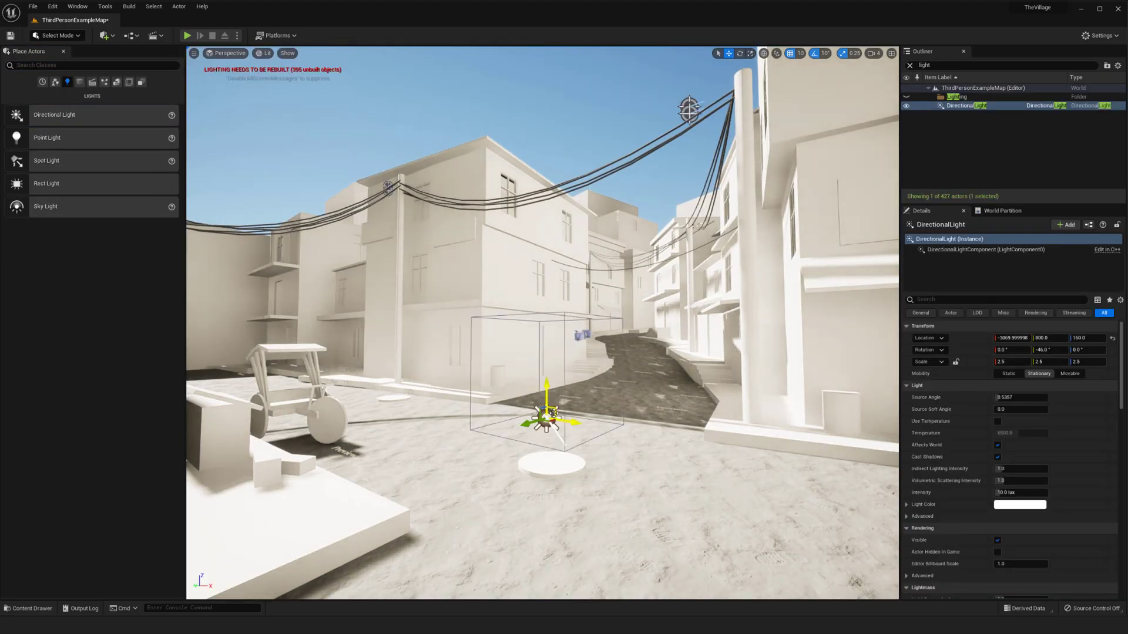
pyautogui.press('e')
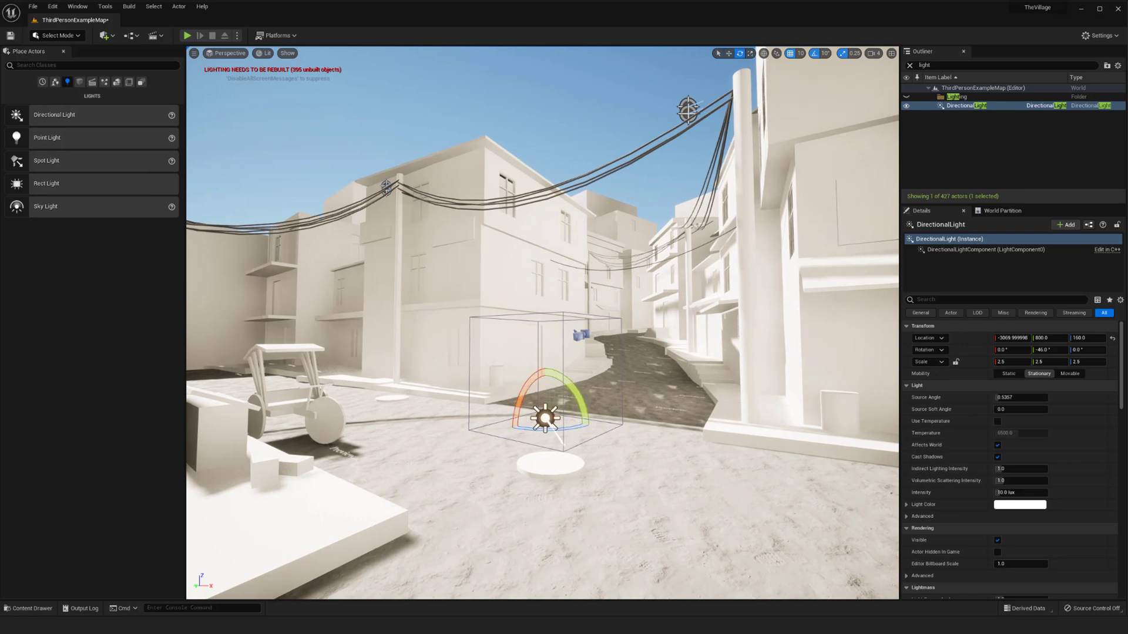
pyautogui.moveTo(567, 430); pyautogui.dragTo(554, 431, button='right')
pyautogui.moveTo(567, 431); pyautogui.dragTo(625, 429)
pyautogui.press('w')
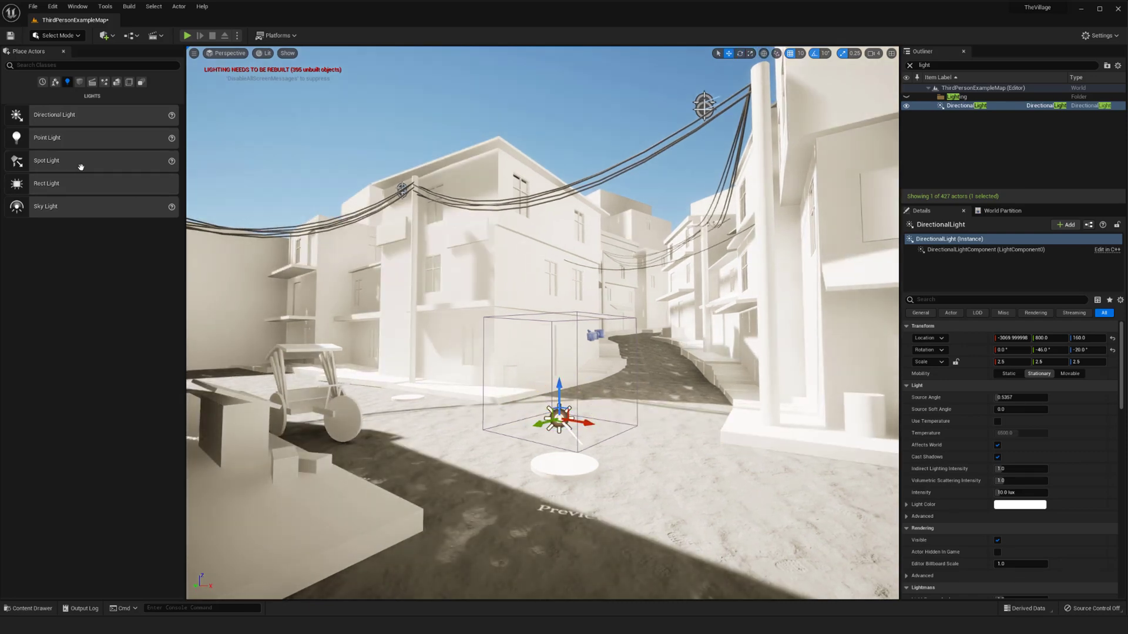
# Place a Sky Light in the village street and set both it and the directional light to Movable mobility.
pyautogui.moveTo(75, 212); pyautogui.dragTo(574, 376)
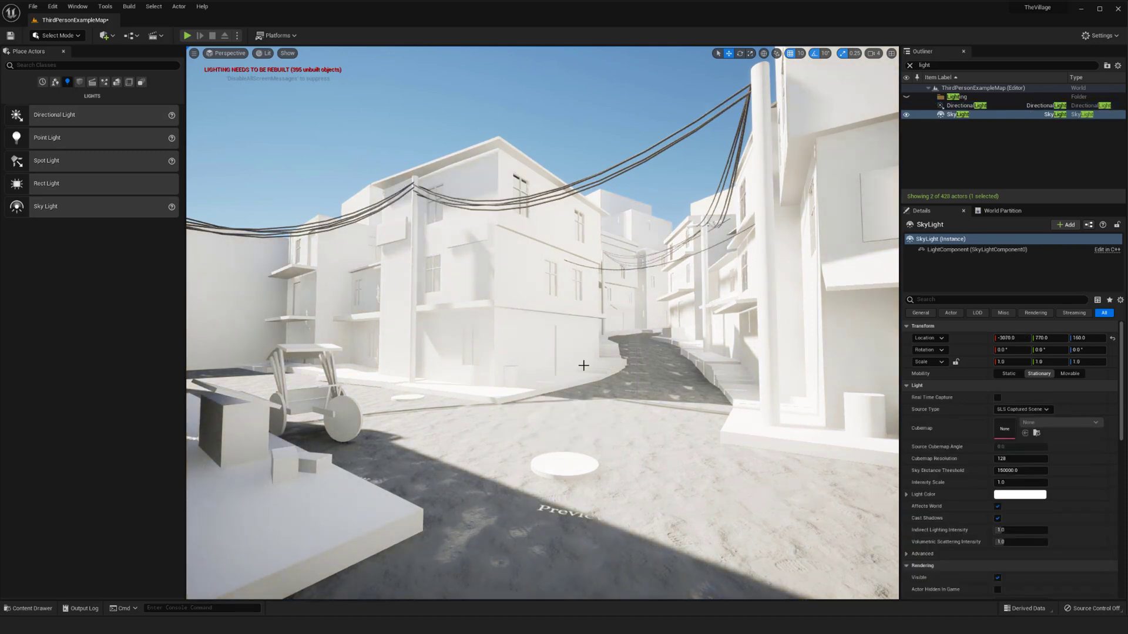
pyautogui.moveTo(614, 389); pyautogui.dragTo(639, 390, button='right')
pyautogui.click(1072, 375)
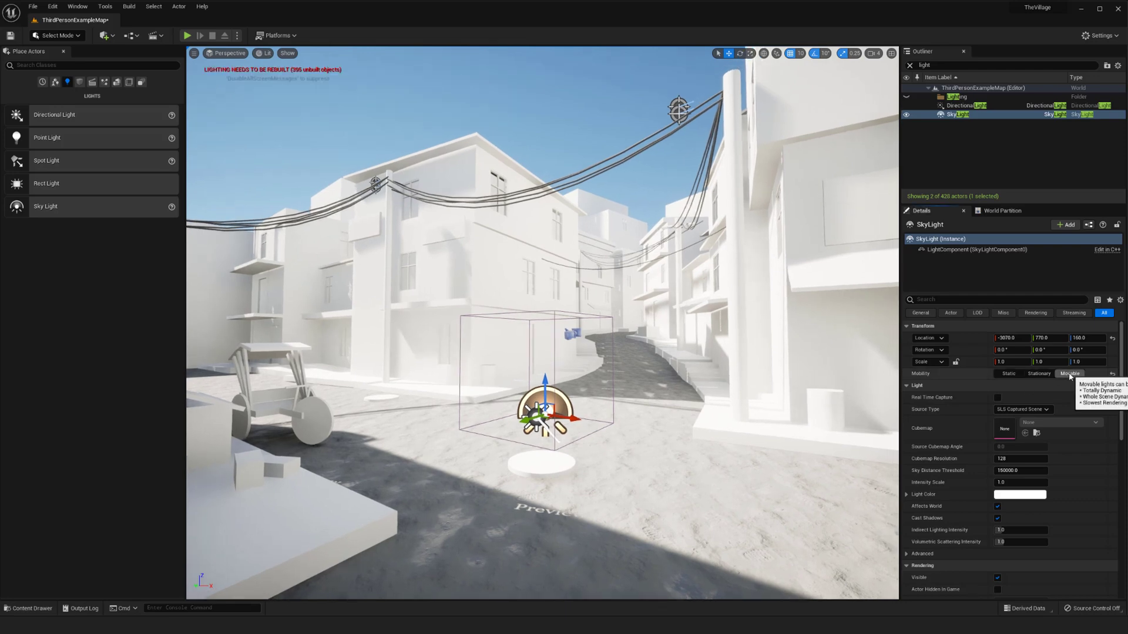
pyautogui.click(536, 416)
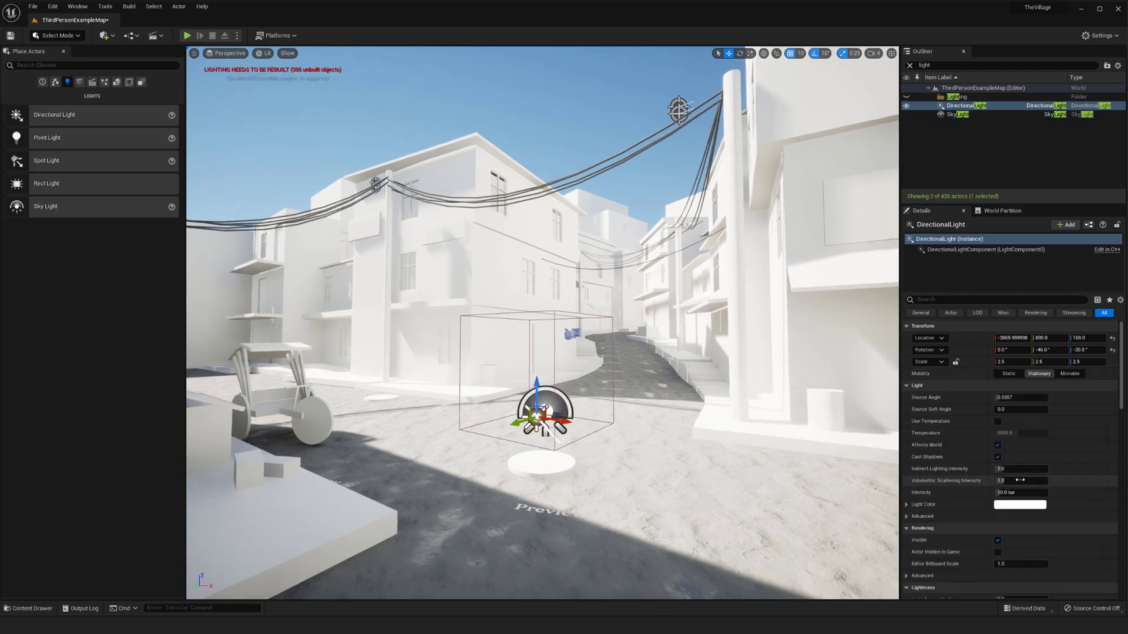
pyautogui.click(1069, 374)
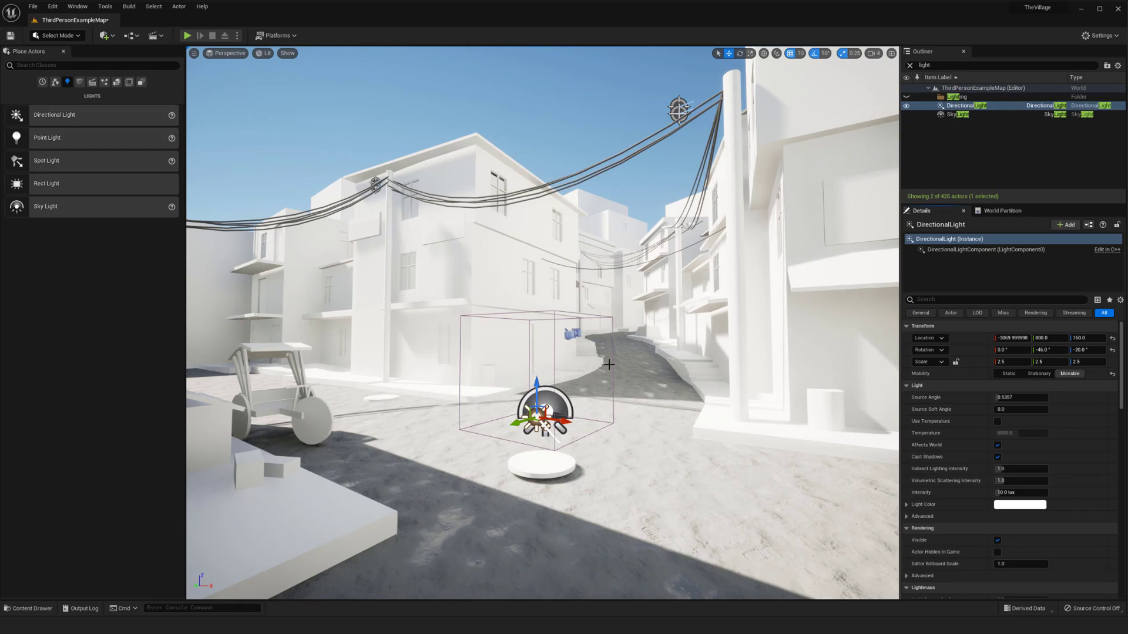
pyautogui.moveTo(609, 365); pyautogui.dragTo(606, 369, button='middle')
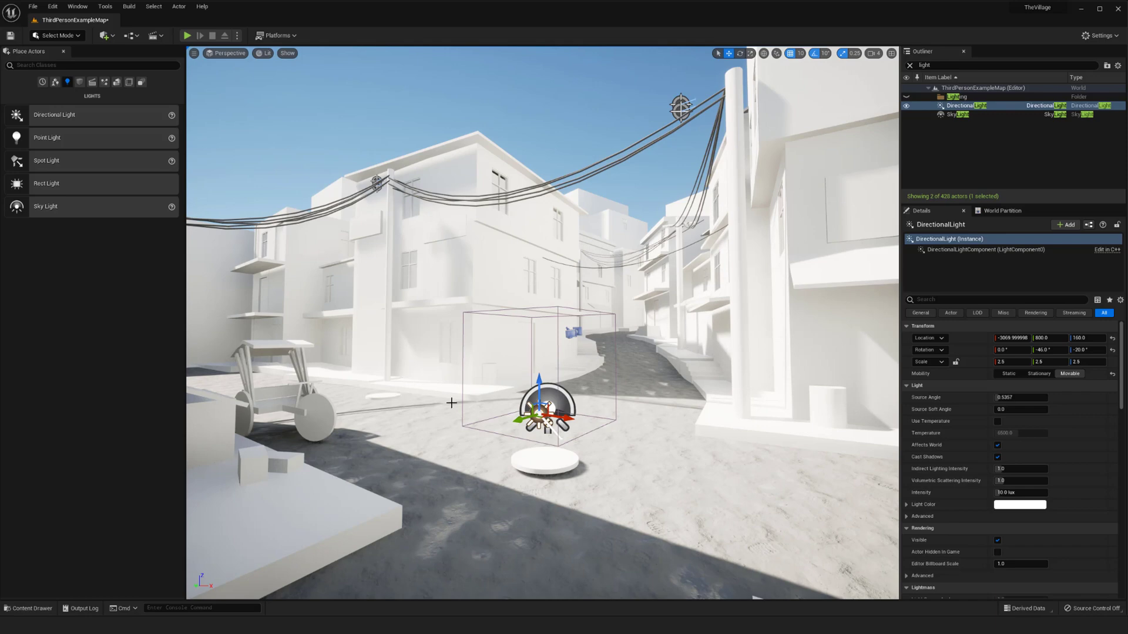
pyautogui.moveTo(465, 406); pyautogui.dragTo(462, 410, button='middle')
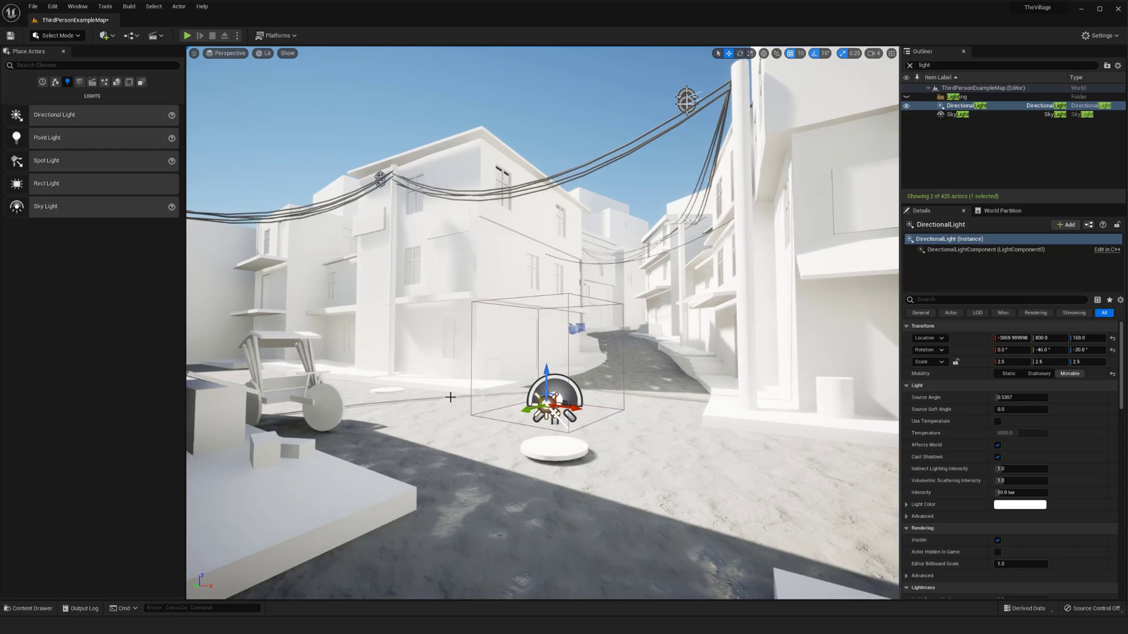
# Rotate the directional light to about 3°, -56°, -32° and set its Intensity to 8.0 lux.
pyautogui.click(549, 450)
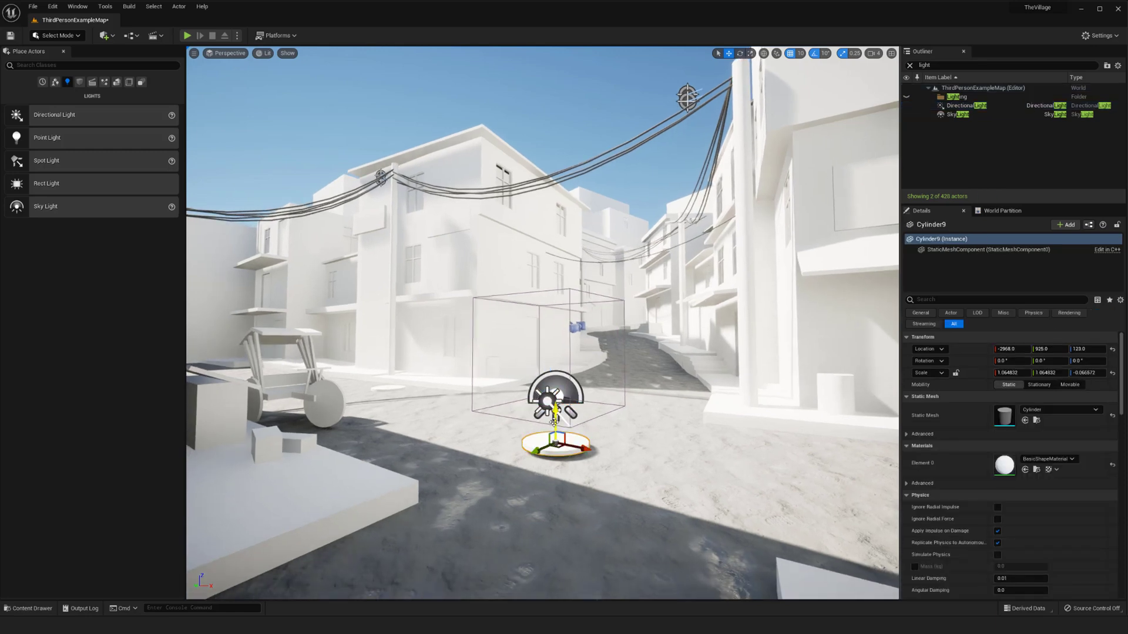
pyautogui.click(547, 404)
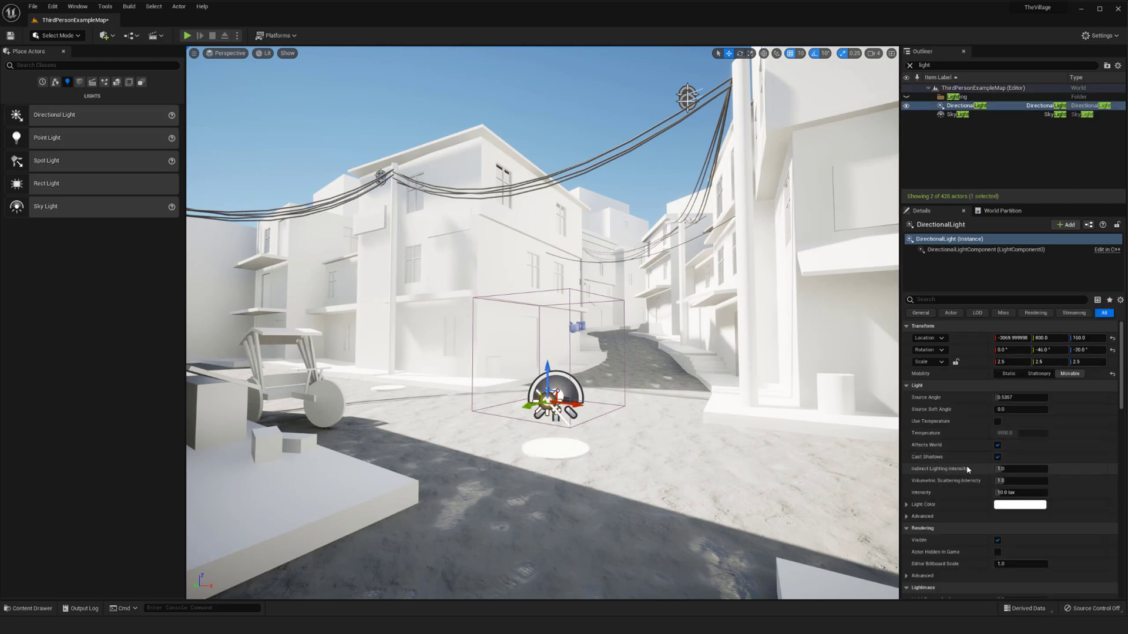
pyautogui.scroll(-1, 967, 468)
pyautogui.moveTo(627, 380); pyautogui.dragTo(594, 394, button='middle')
pyautogui.press('e')
pyautogui.moveTo(575, 393); pyautogui.dragTo(555, 435)
pyautogui.moveTo(578, 394); pyautogui.dragTo(600, 431)
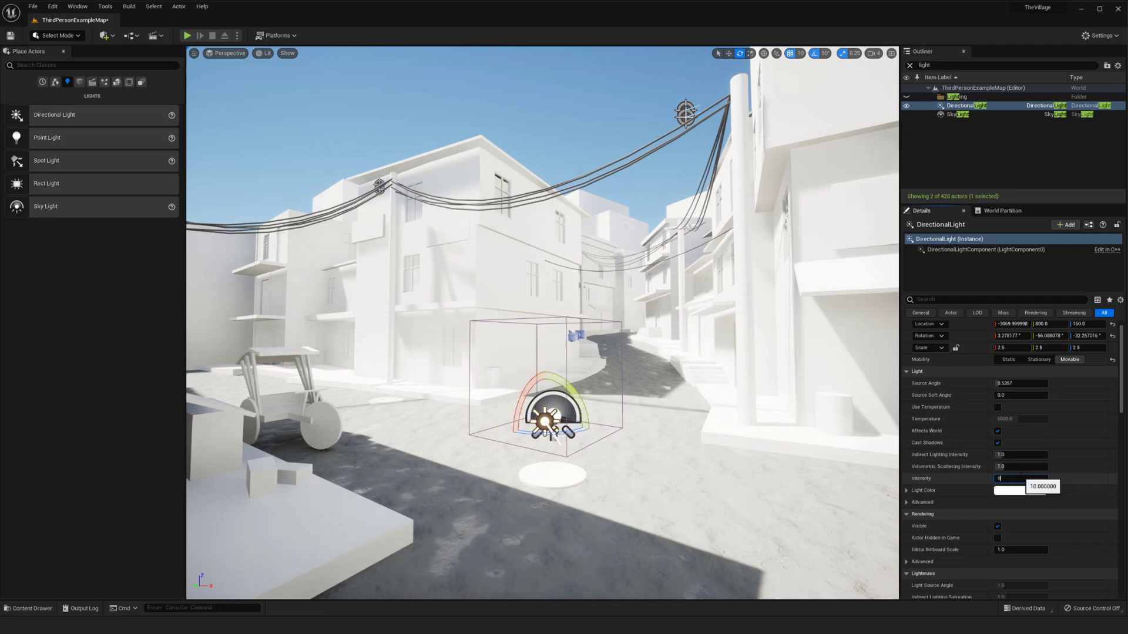
pyautogui.press('Return')
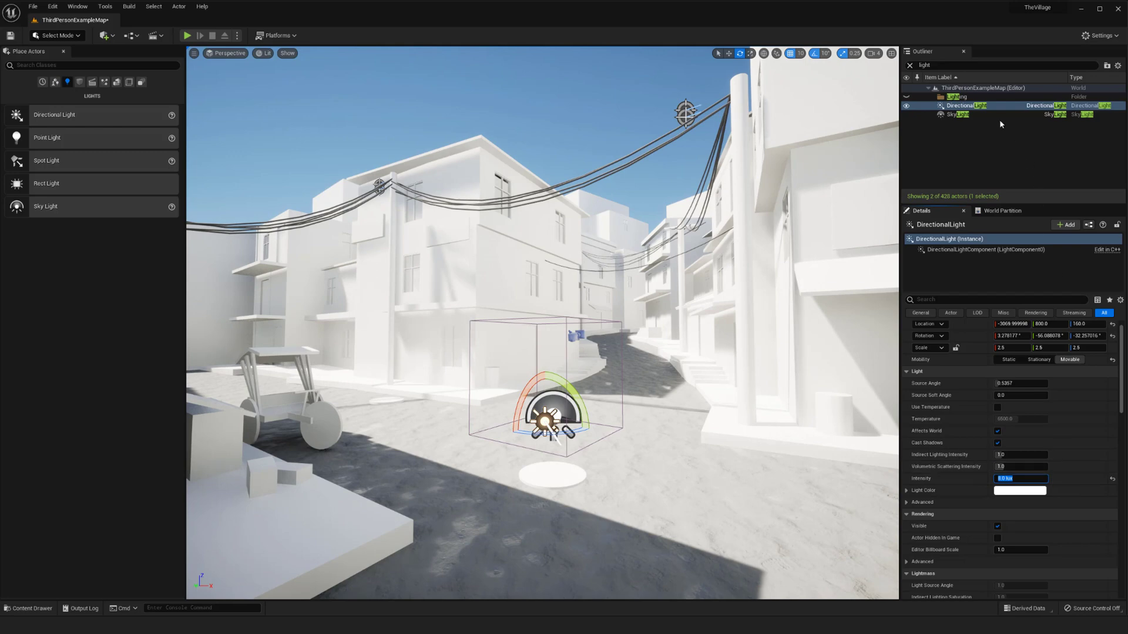
# Try the sky light with an Intensity Scale of 0.5 and check its effect on the village street.
pyautogui.click(1002, 115)
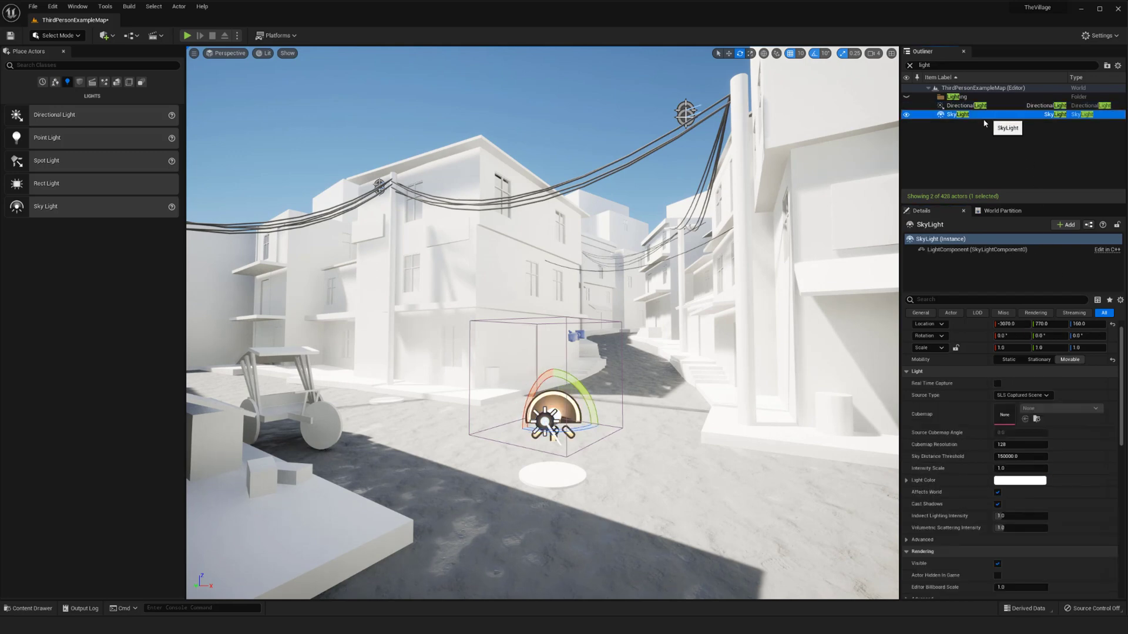
pyautogui.click(1015, 468)
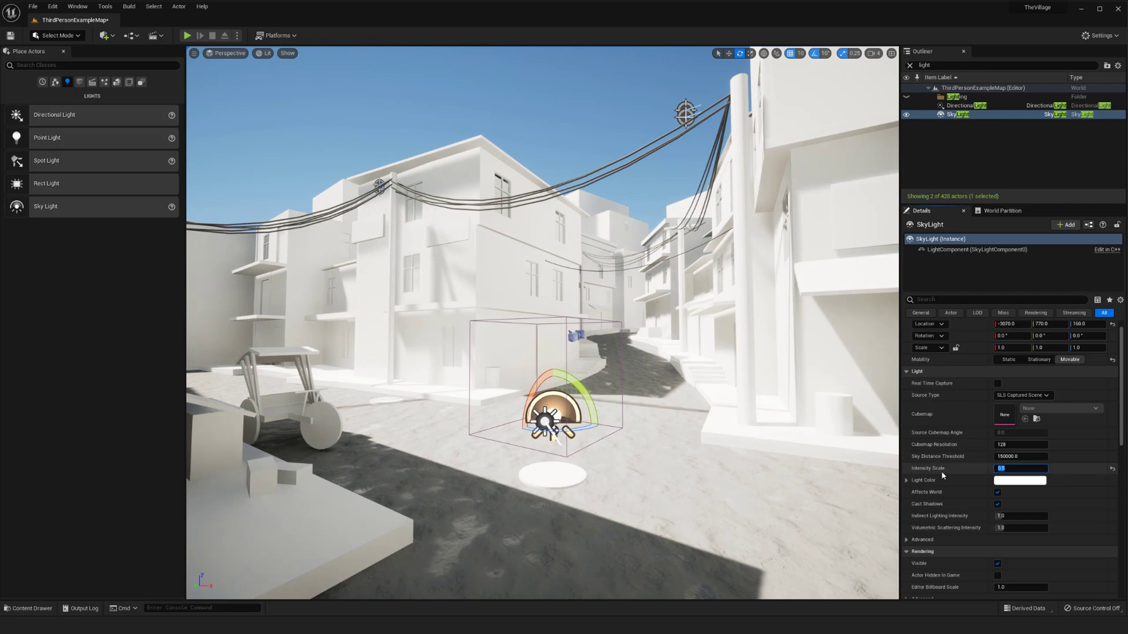
pyautogui.moveTo(758, 470); pyautogui.dragTo(809, 458, button='middle')
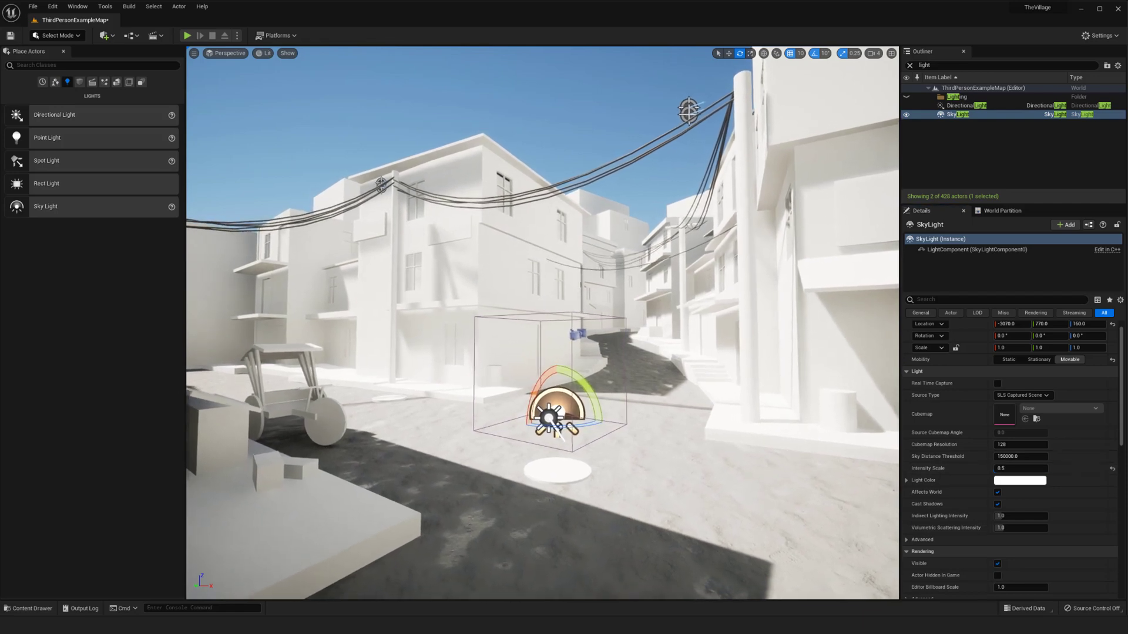
pyautogui.click(912, 116)
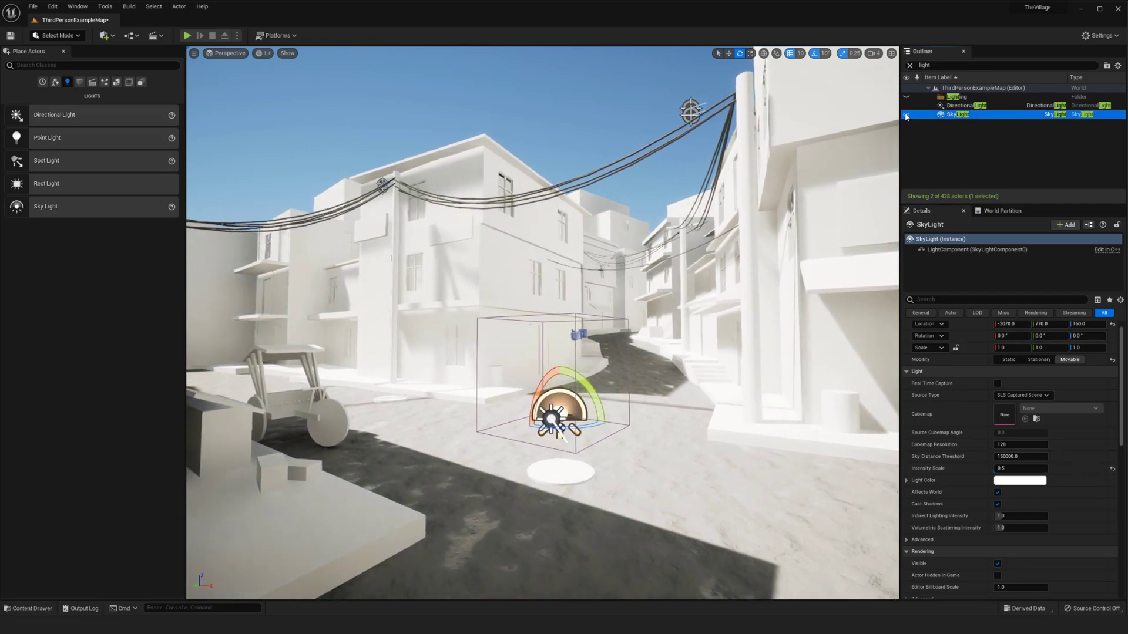
pyautogui.click(908, 108)
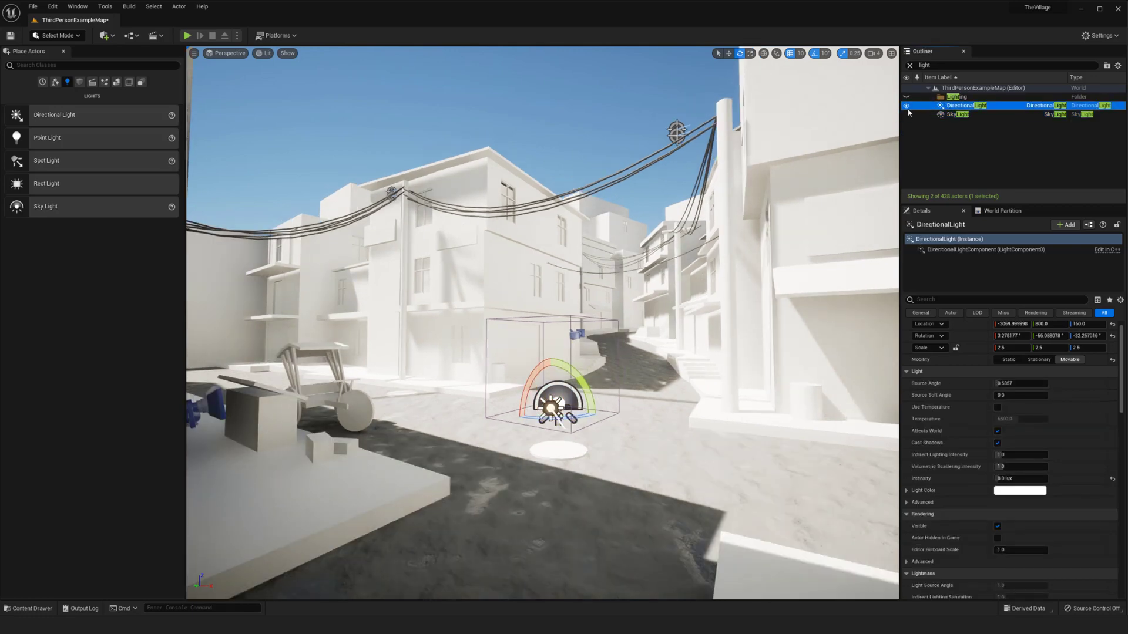
pyautogui.click(909, 116)
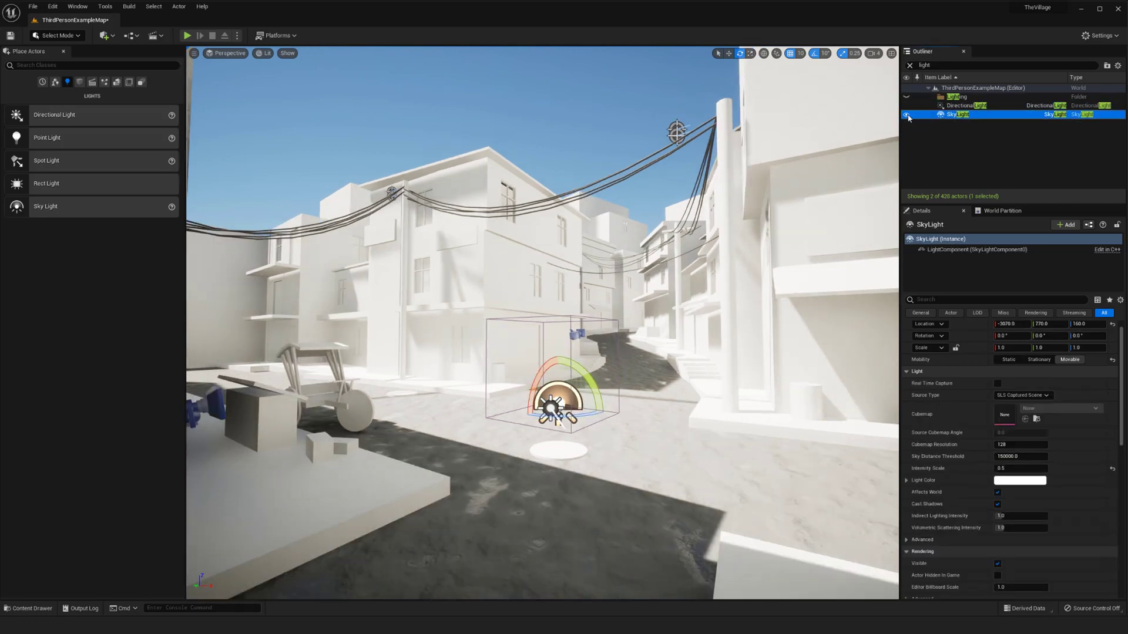
pyautogui.moveTo(848, 405); pyautogui.dragTo(848, 376)
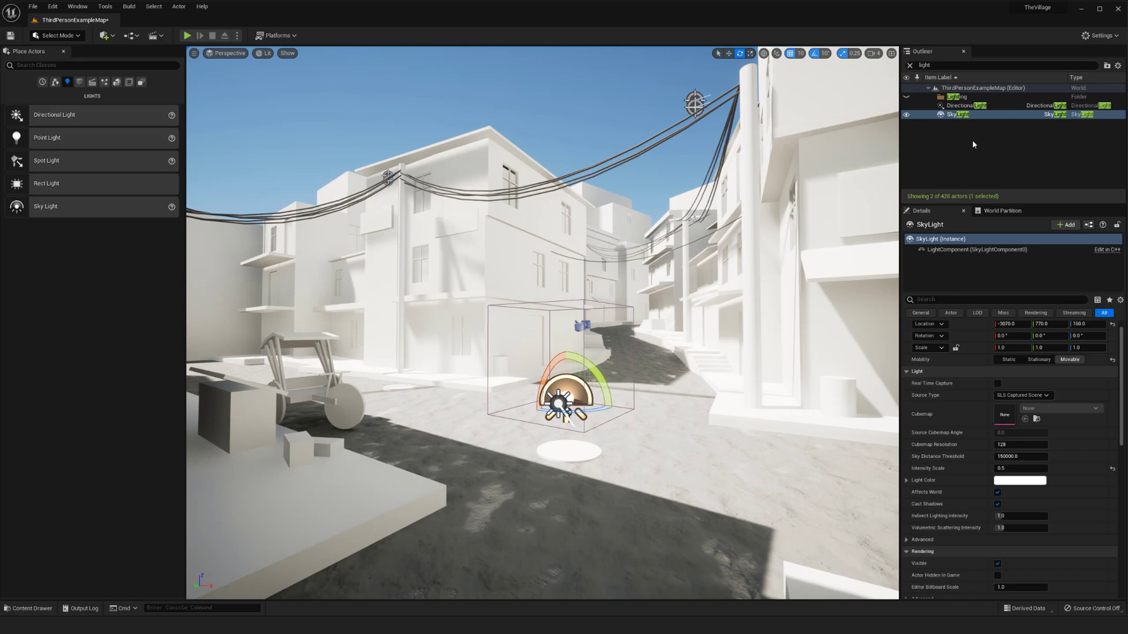
# Set the sky light's Intensity Scale to 1.0.
pyautogui.click(1020, 468)
pyautogui.write('1')
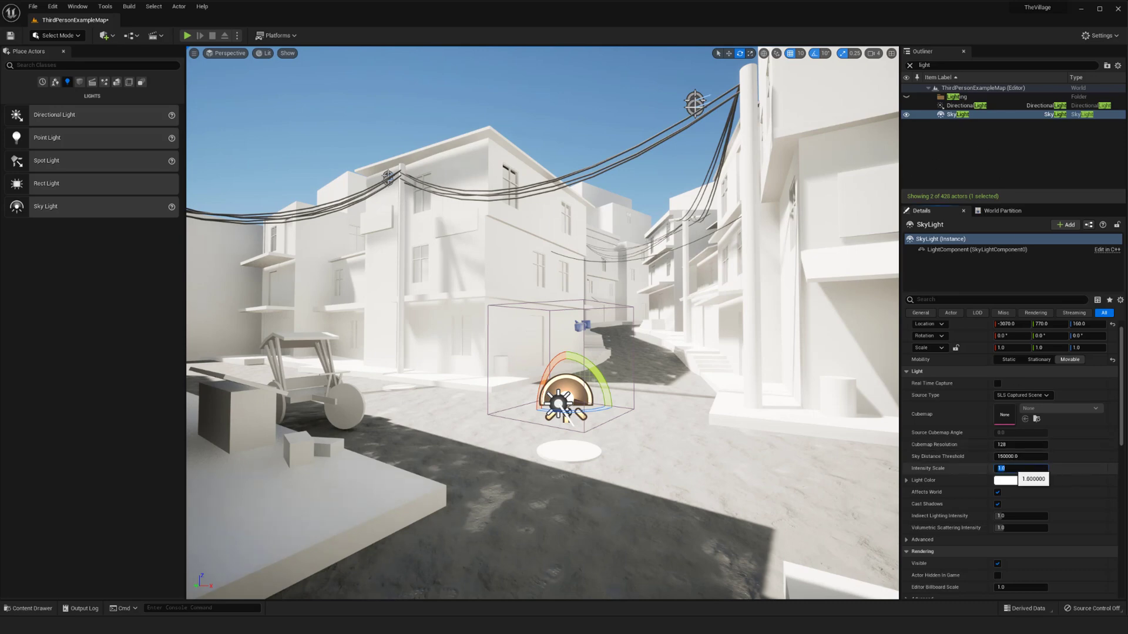
pyautogui.moveTo(818, 318); pyautogui.dragTo(825, 327, button='middle')
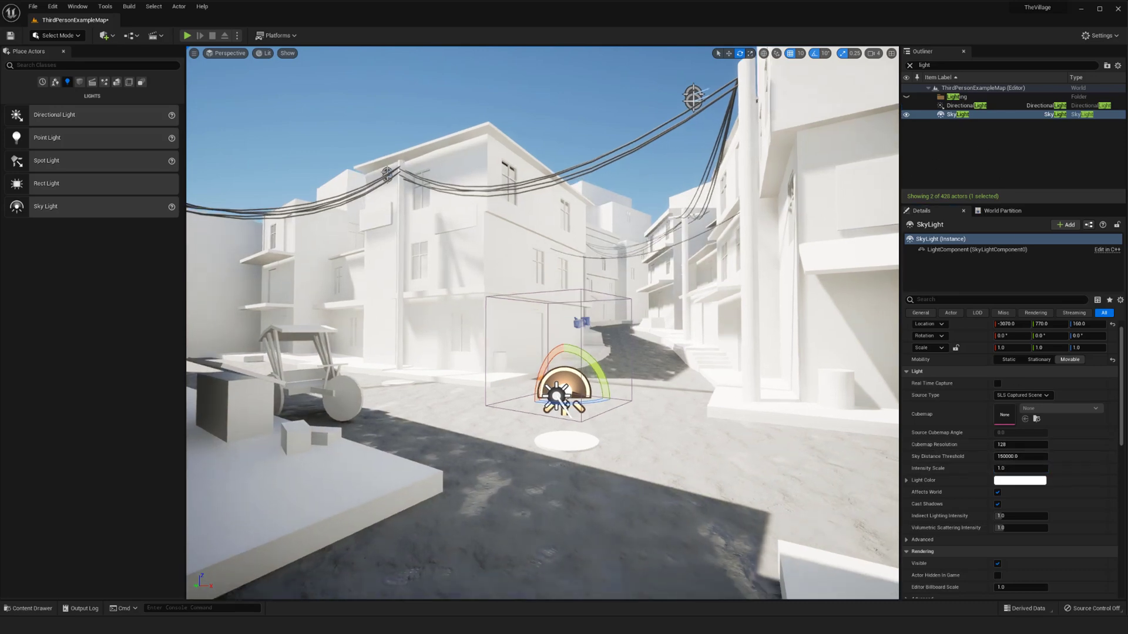
# Hide the directional light to judge the sky light's contribution alone, and select the sky light.
pyautogui.click(995, 107)
pyautogui.click(907, 105)
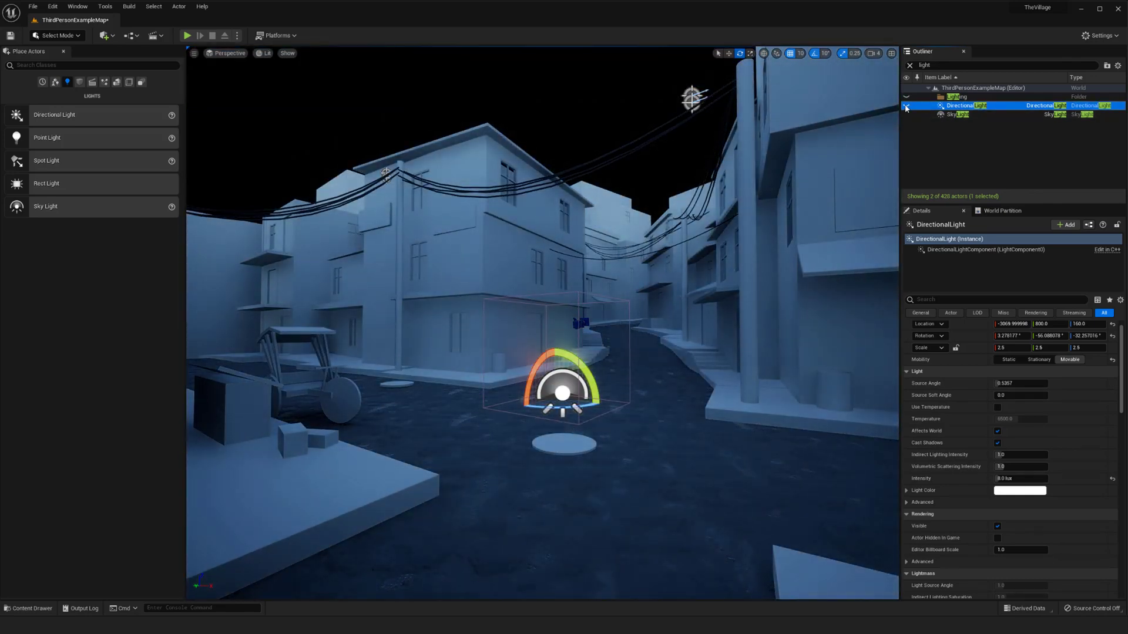
pyautogui.moveTo(731, 308); pyautogui.dragTo(694, 335, button='right')
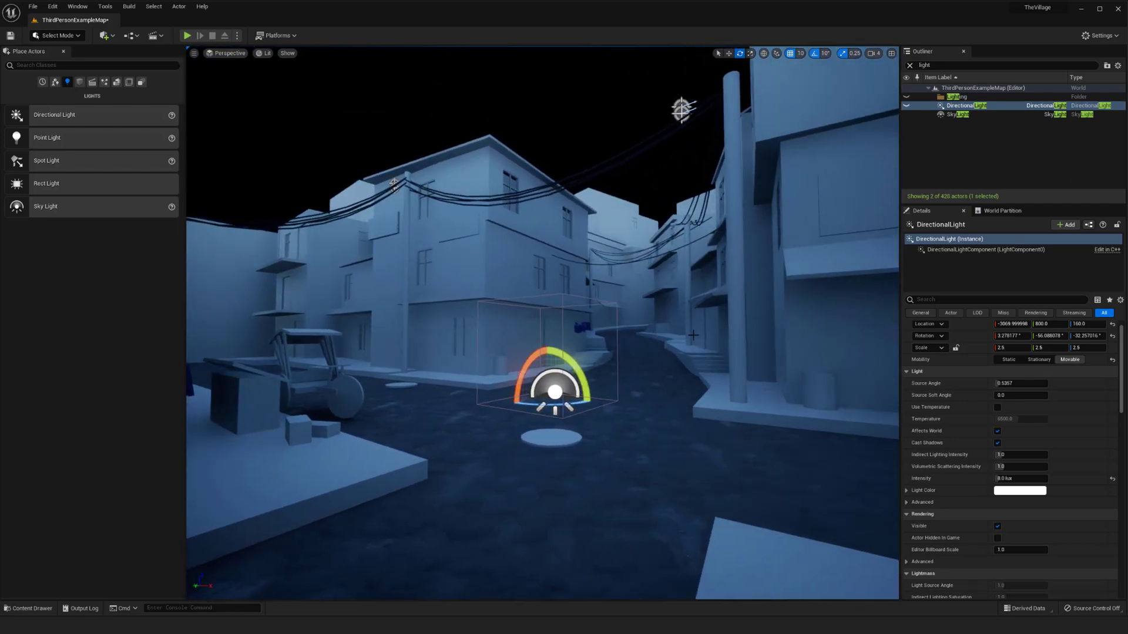
pyautogui.moveTo(693, 335); pyautogui.dragTo(730, 318)
pyautogui.click(948, 116)
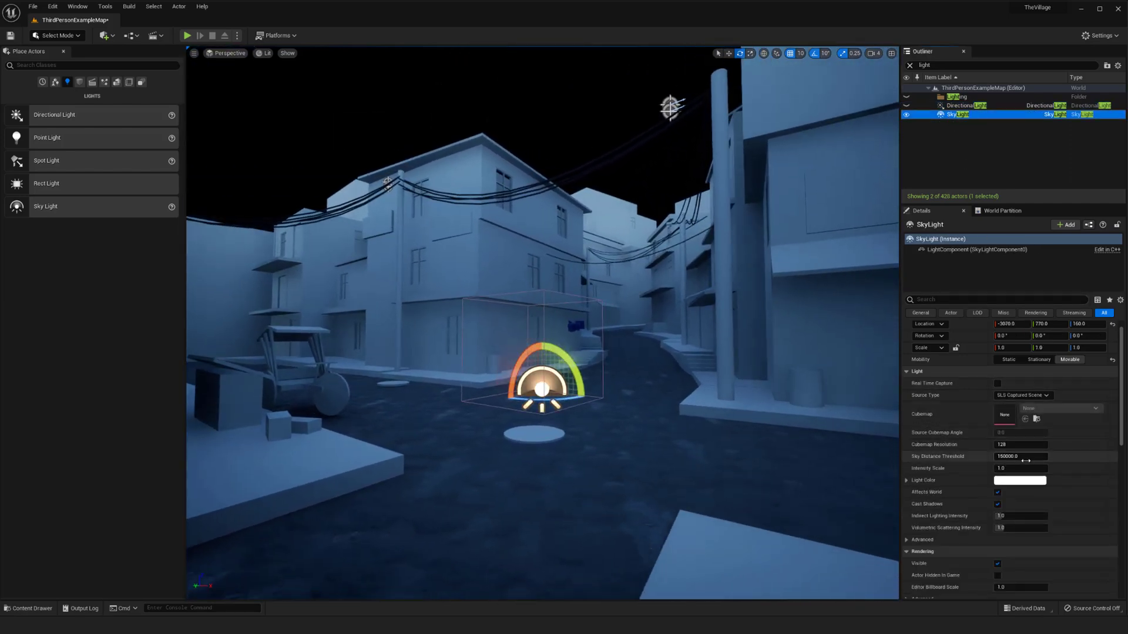
# Enter an Intensity Scale of 1.0 for the sky light, toggle its visibility, and show the directional light again.
pyautogui.write('0.5')
pyautogui.press('Return')
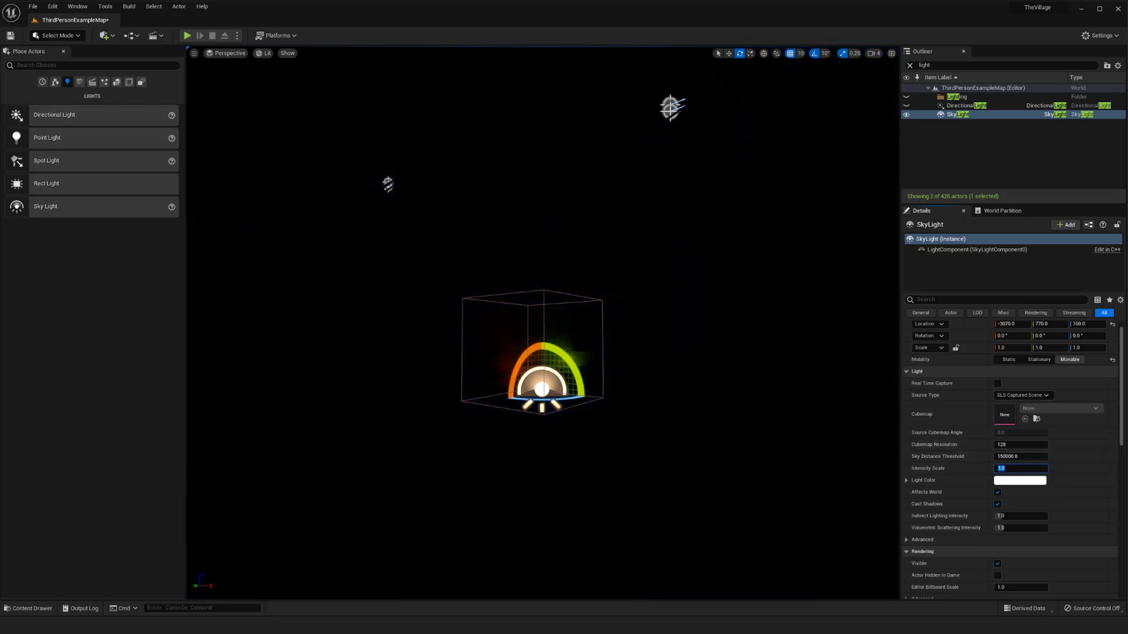
pyautogui.click(906, 115)
pyautogui.click(907, 115)
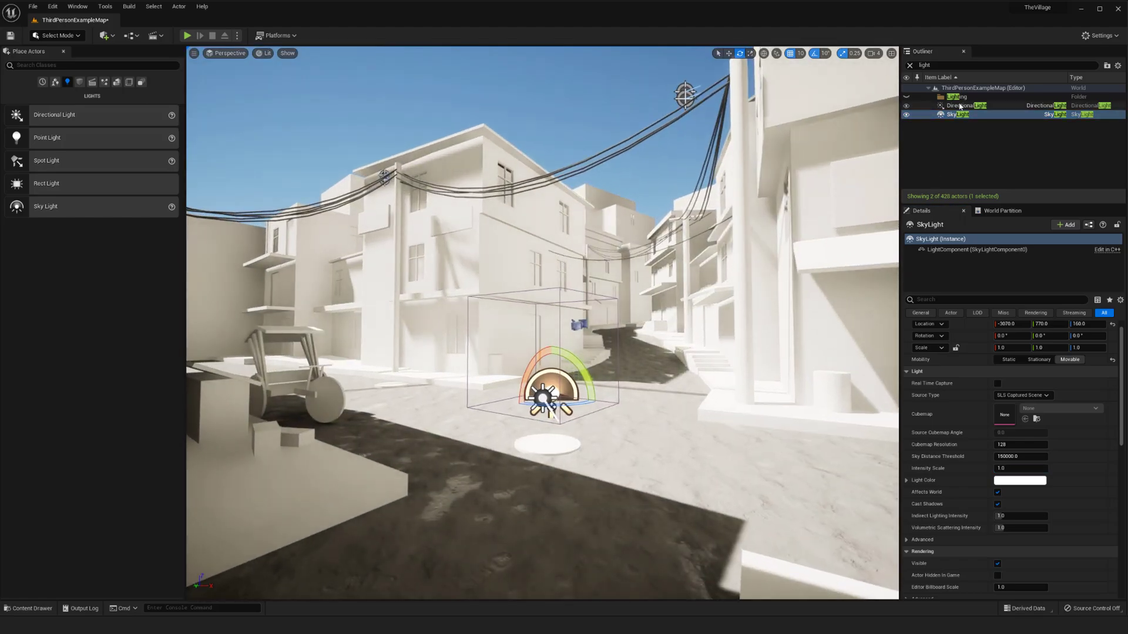
# Set the directional light's Intensity to 2.0 lux.
pyautogui.click(911, 105)
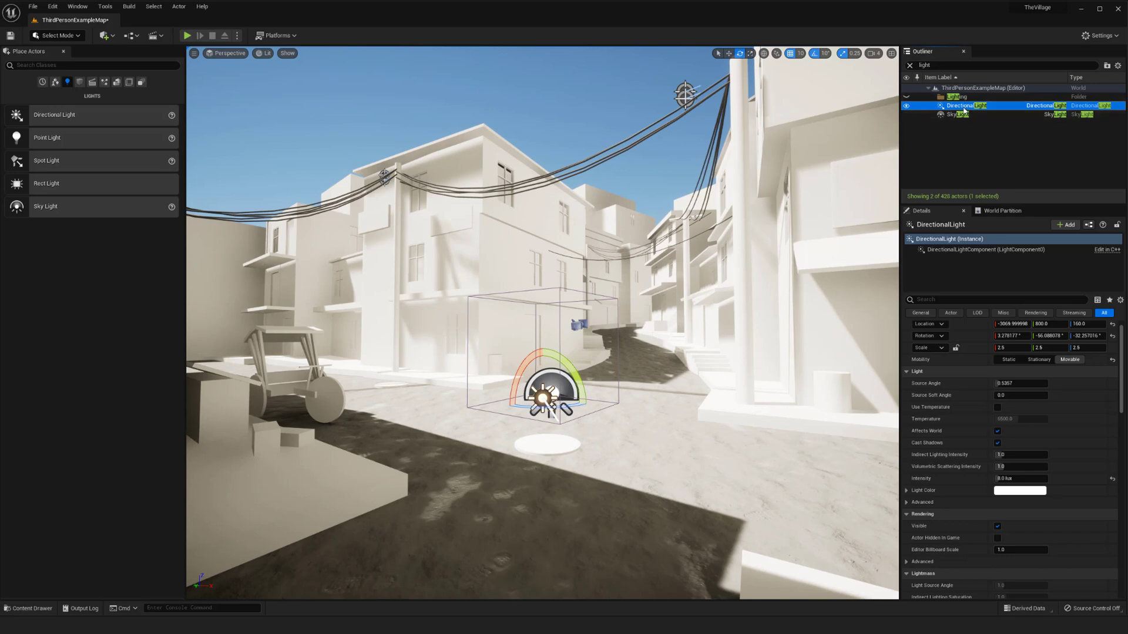
pyautogui.click(908, 98)
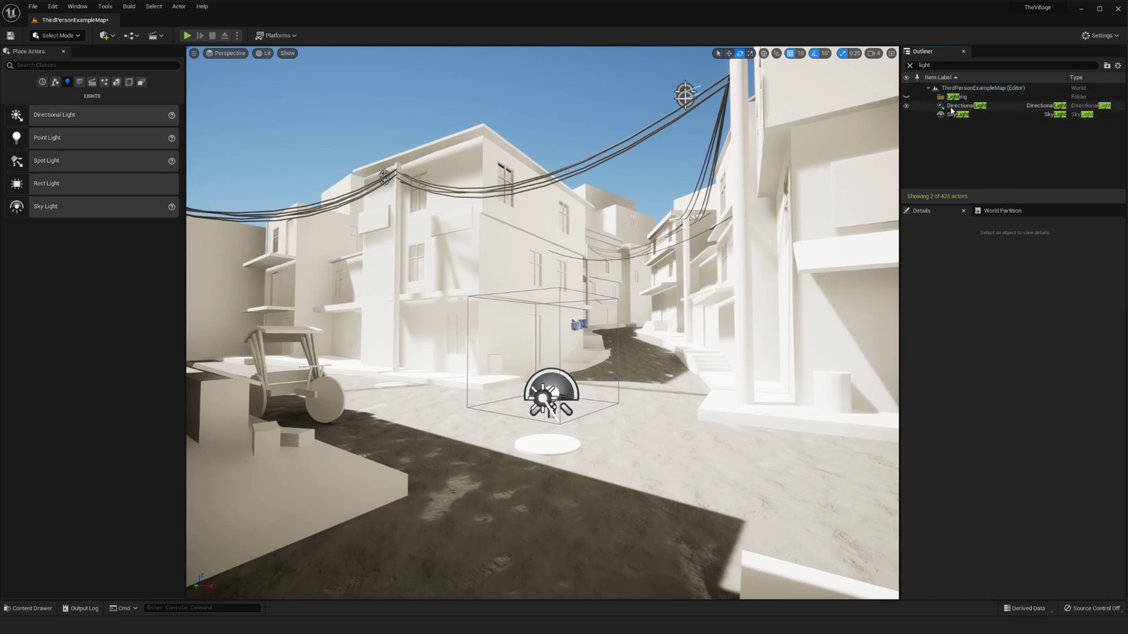
pyautogui.click(952, 107)
pyautogui.moveTo(1021, 479); pyautogui.dragTo(993, 479)
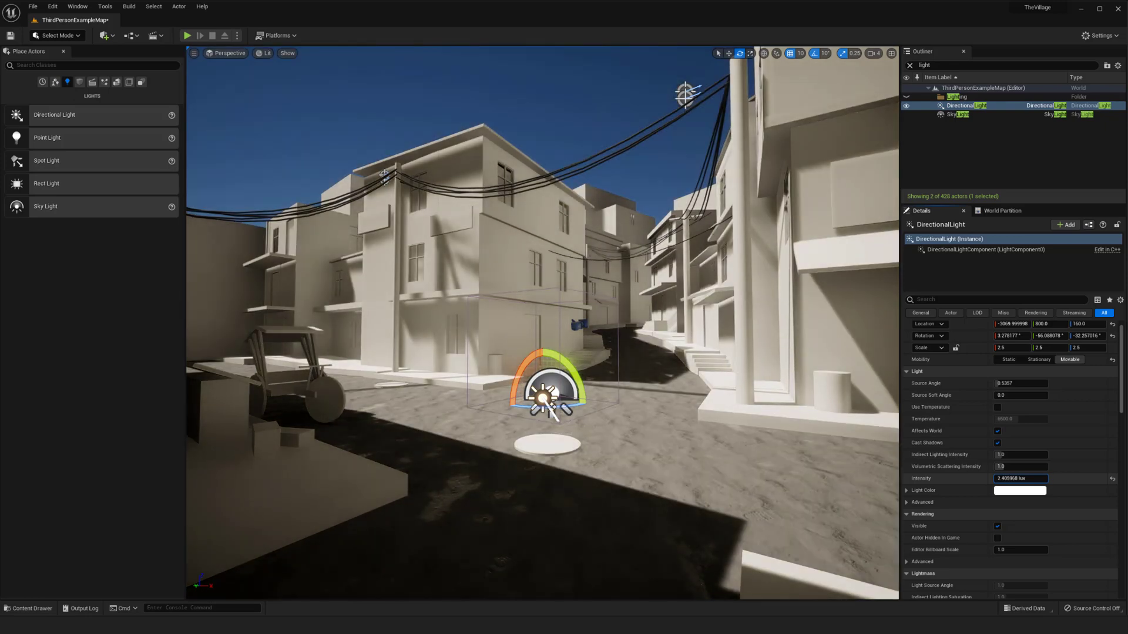
pyautogui.click(1015, 477)
pyautogui.write('2')
pyautogui.press('Return')
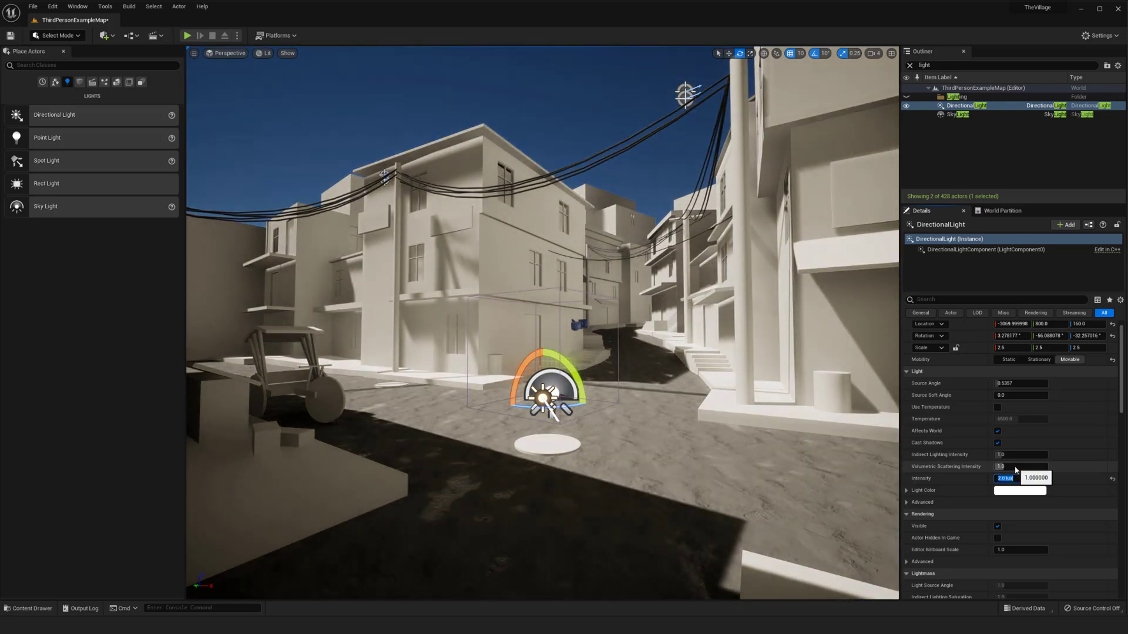
# Review the sky light's settings down to Atmosphere and Cloud while checking its fill light on the village street.
pyautogui.click(952, 115)
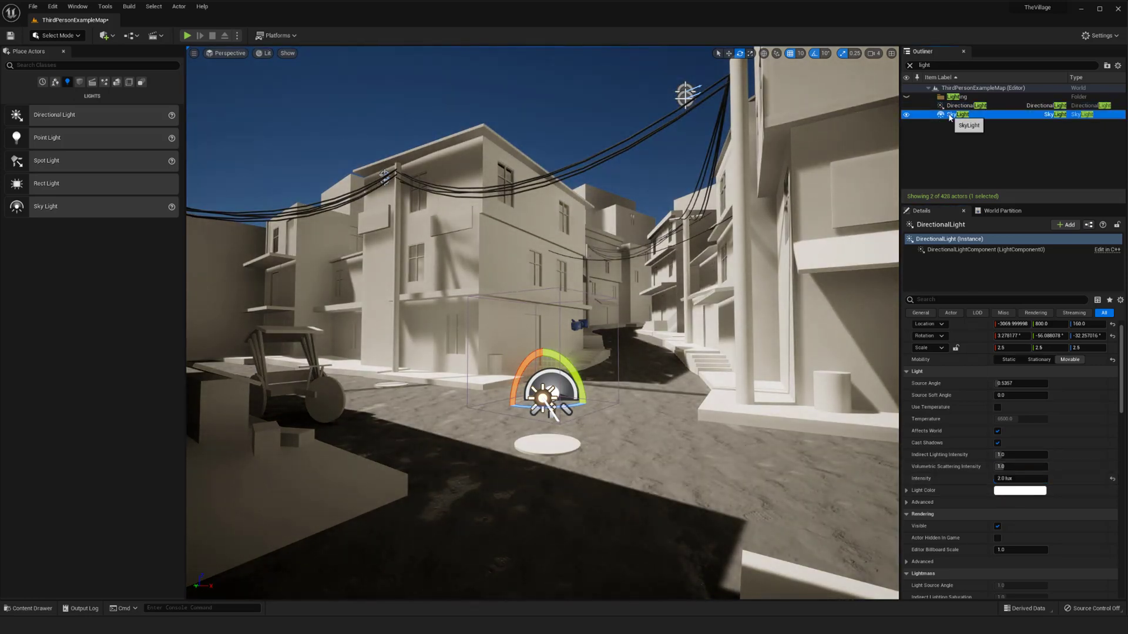
pyautogui.press('w')
pyautogui.moveTo(802, 346); pyautogui.dragTo(805, 348, button='right')
pyautogui.press('s')
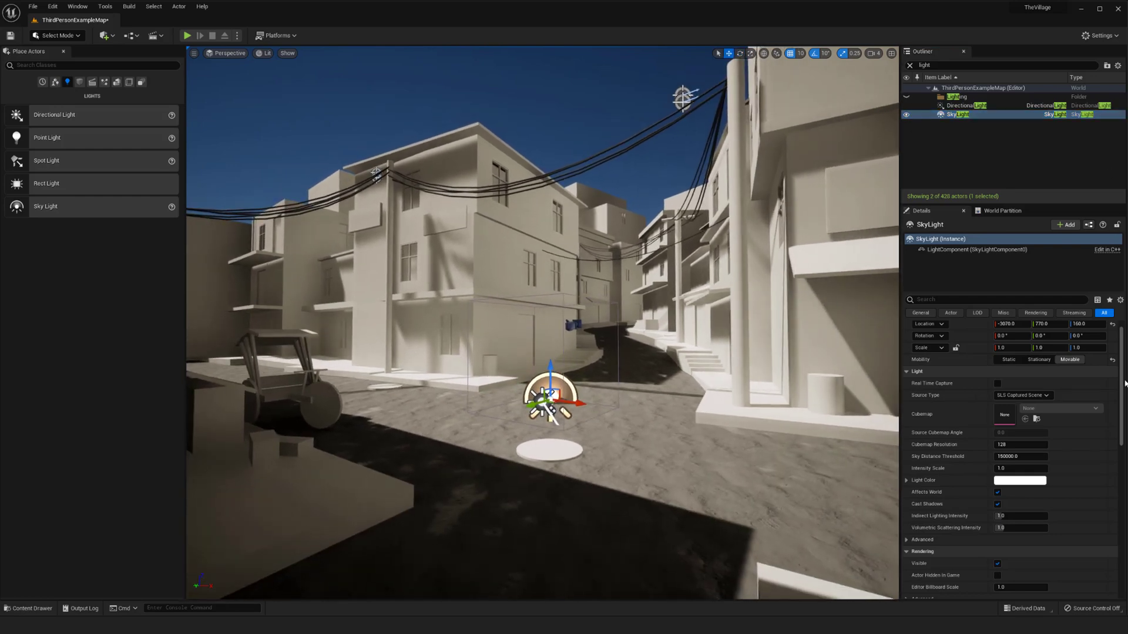
pyautogui.scroll(-8, 1125, 383)
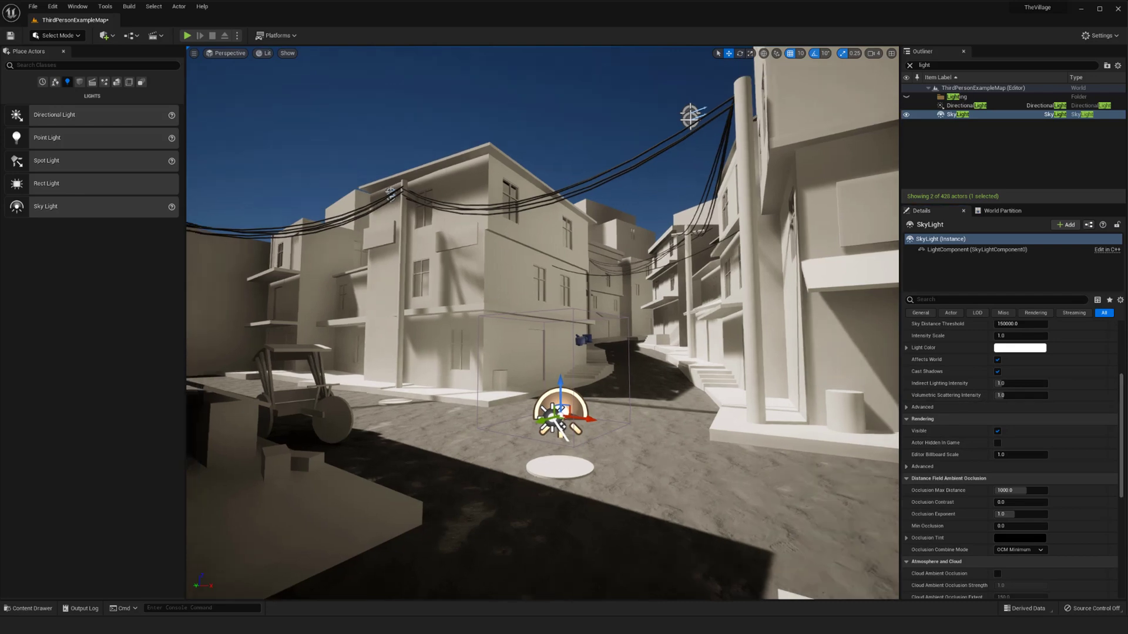
pyautogui.press('w')
pyautogui.moveTo(578, 447)
pyautogui.mouseDown(button='right')
pyautogui.moveTo(565, 430)
pyautogui.moveTo(579, 448)
pyautogui.mouseUp(button='right')
# Try a small rotation of the light in the street and undo it.
pyautogui.press('e')
pyautogui.moveTo(552, 425)
pyautogui.mouseDown()
pyautogui.moveTo(550, 438)
pyautogui.moveTo(556, 427)
pyautogui.moveTo(538, 426)
pyautogui.moveTo(553, 424)
pyautogui.mouseUp()
pyautogui.click(958, 105)
pyautogui.hotkey('ctrl', 'z')
pyautogui.press('w')
pyautogui.press('e')
# Examine the shading and shadows on the rickshaw up close and on the buildings around the street corner.
pyautogui.press('g')
pyautogui.press('g')
pyautogui.press('w')
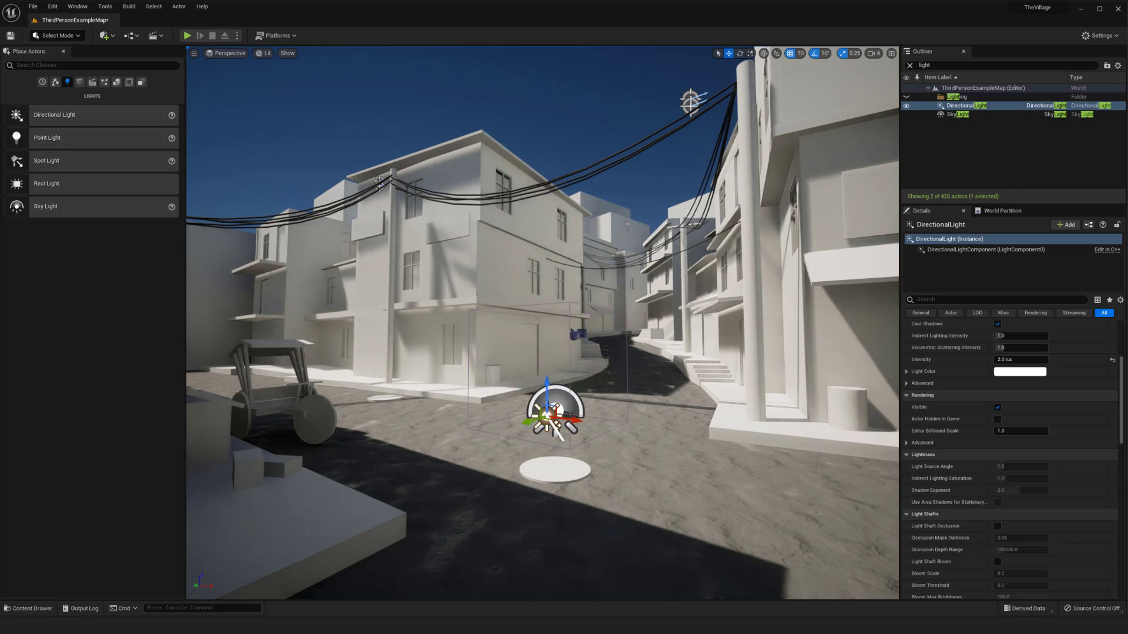
pyautogui.moveTo(453, 390); pyautogui.dragTo(176, 409, button='right')
pyautogui.press('w')
pyautogui.press('d')
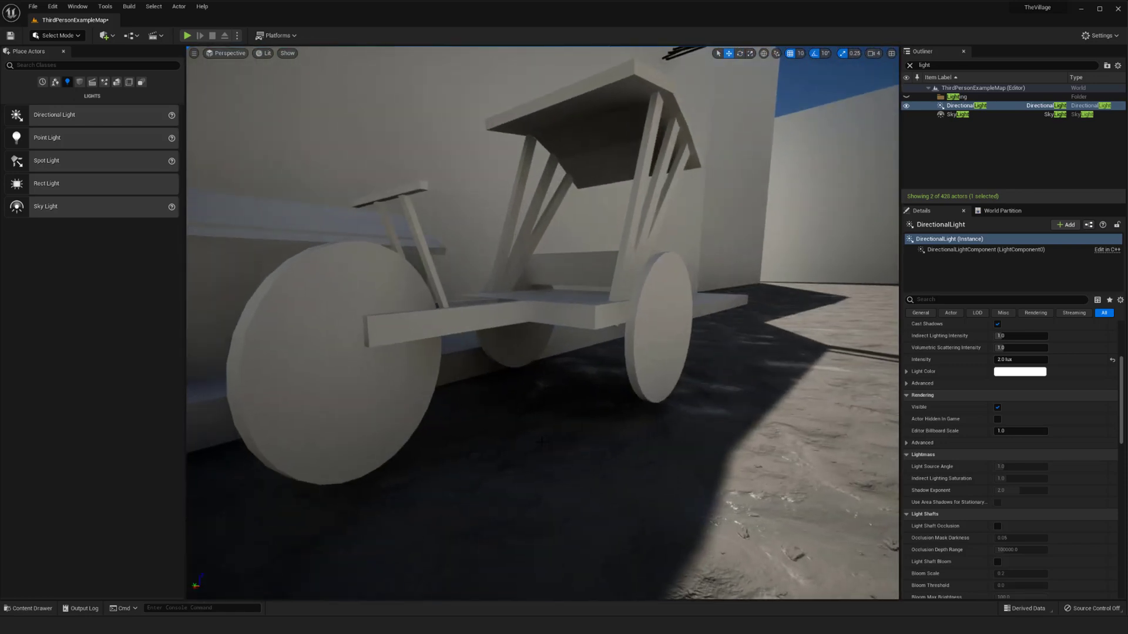
pyautogui.press('a')
pyautogui.moveTo(542, 441); pyautogui.dragTo(561, 416, button='right')
pyautogui.press('s')
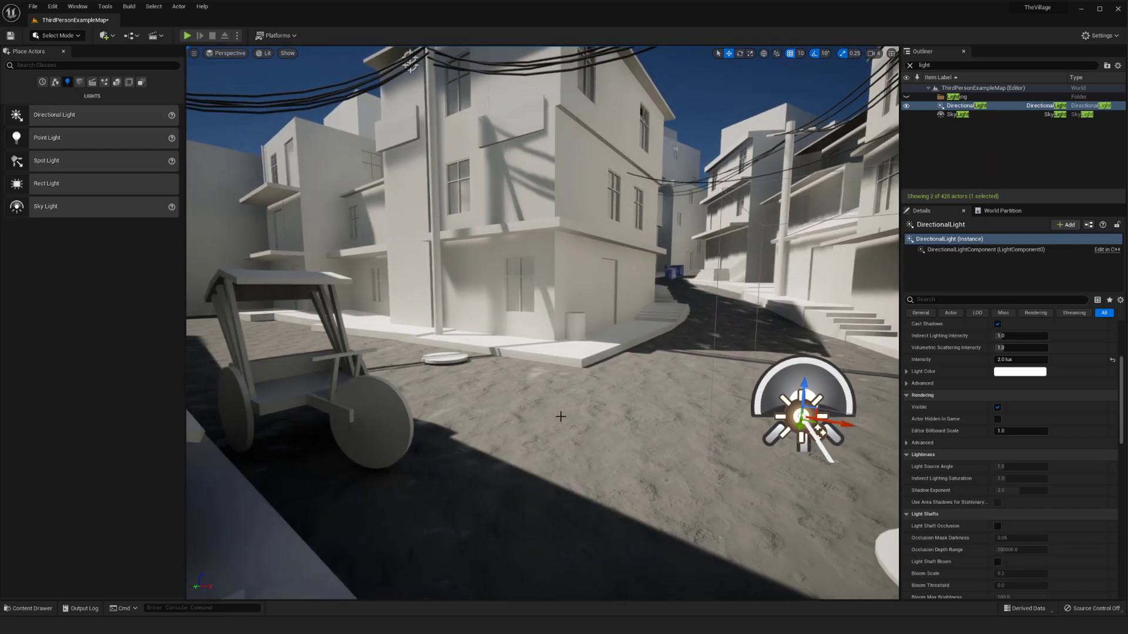
pyautogui.moveTo(561, 416); pyautogui.dragTo(608, 410)
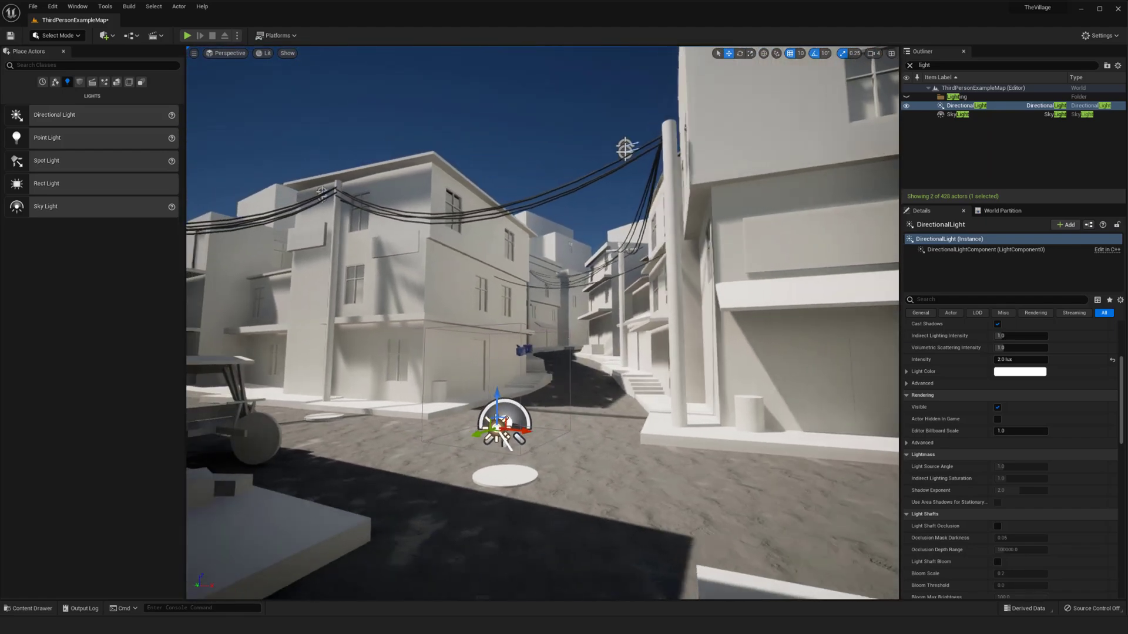
# Compare the lit village street with and without editor icons from a wider viewpoint.
pyautogui.press('s')
pyautogui.press('g')
pyautogui.moveTo(608, 410)
pyautogui.mouseDown(button='right')
pyautogui.moveTo(667, 426)
pyautogui.moveTo(547, 420)
pyautogui.moveTo(610, 432)
pyautogui.mouseUp(button='right')
pyautogui.press('g')
pyautogui.press('w')
pyautogui.press('s')
pyautogui.press('g')
pyautogui.press('g')
pyautogui.press('w')
pyautogui.press('s')
pyautogui.press('g')
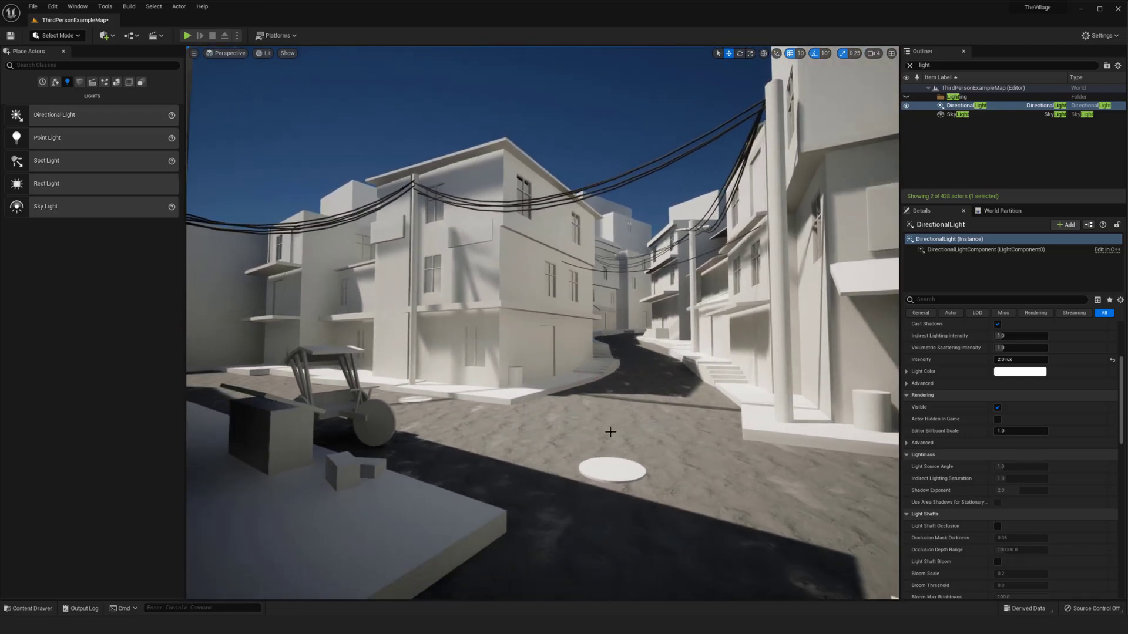
pyautogui.press('g')
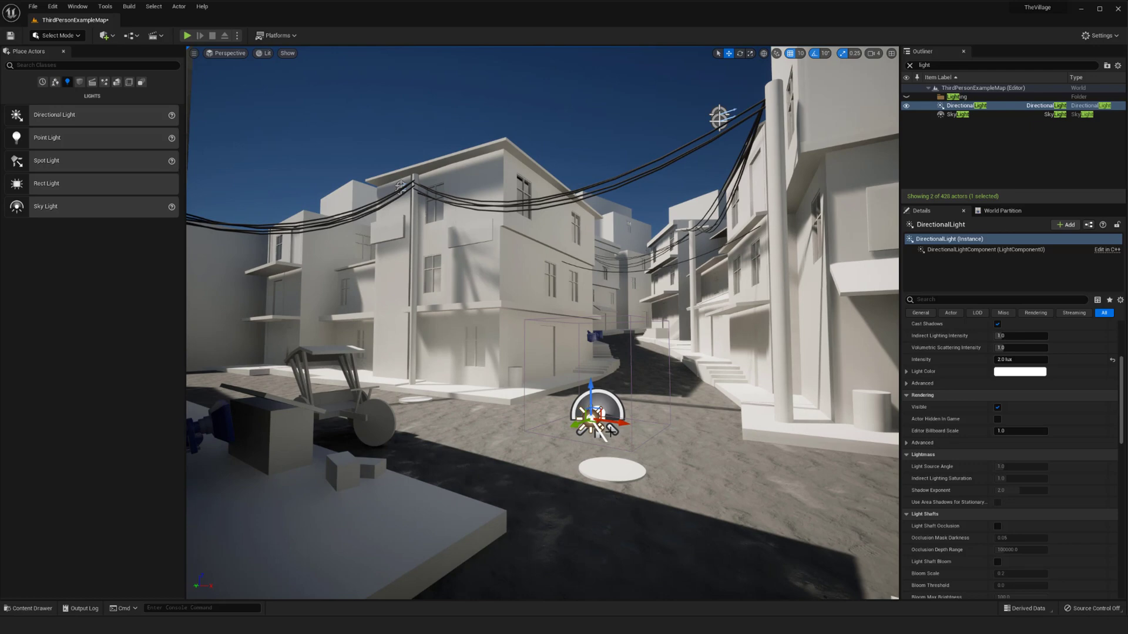